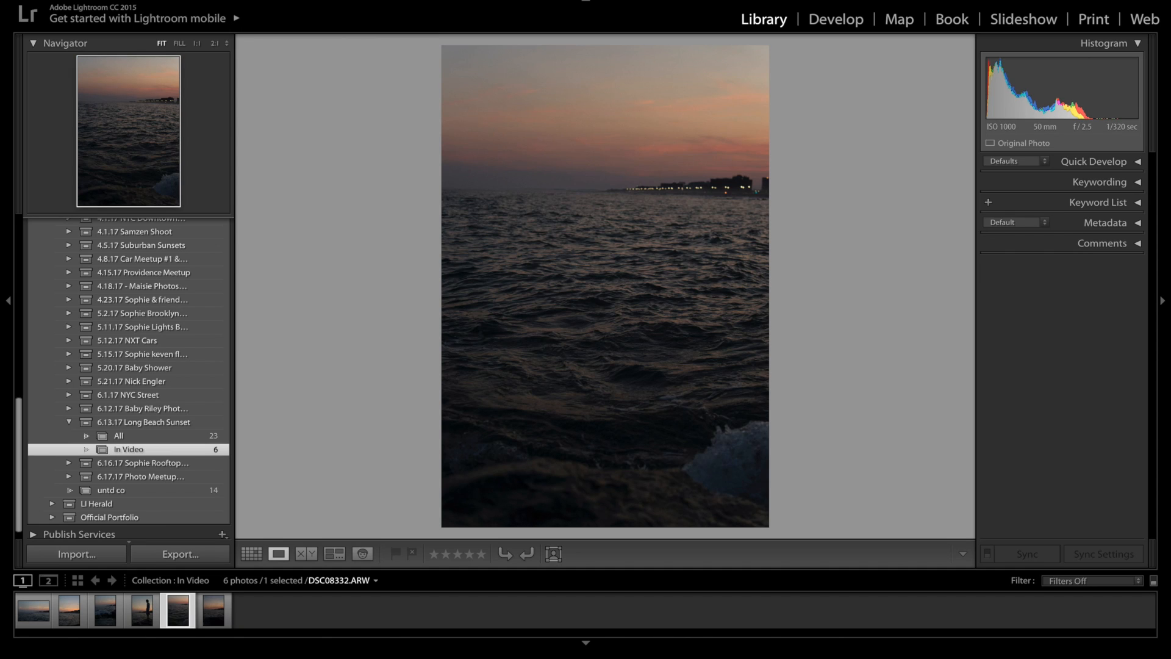
Look through the sunset photos in the In Video collection, comparing the seascapes with the standing silhouette shot.
key("Right")
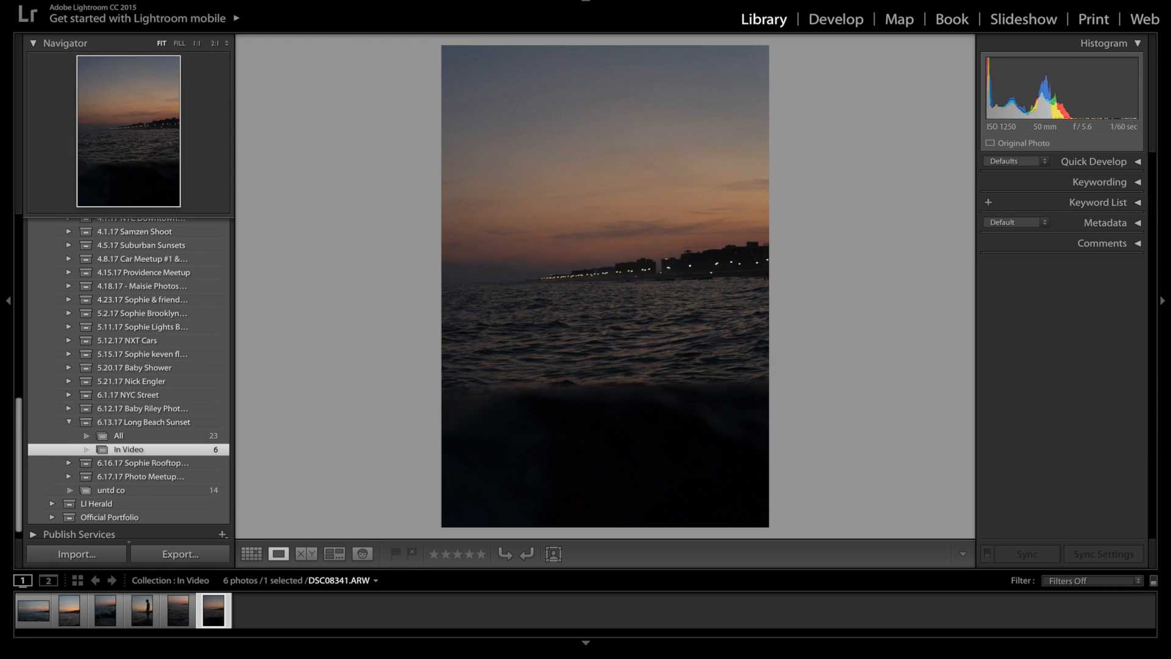
left_click(177, 610)
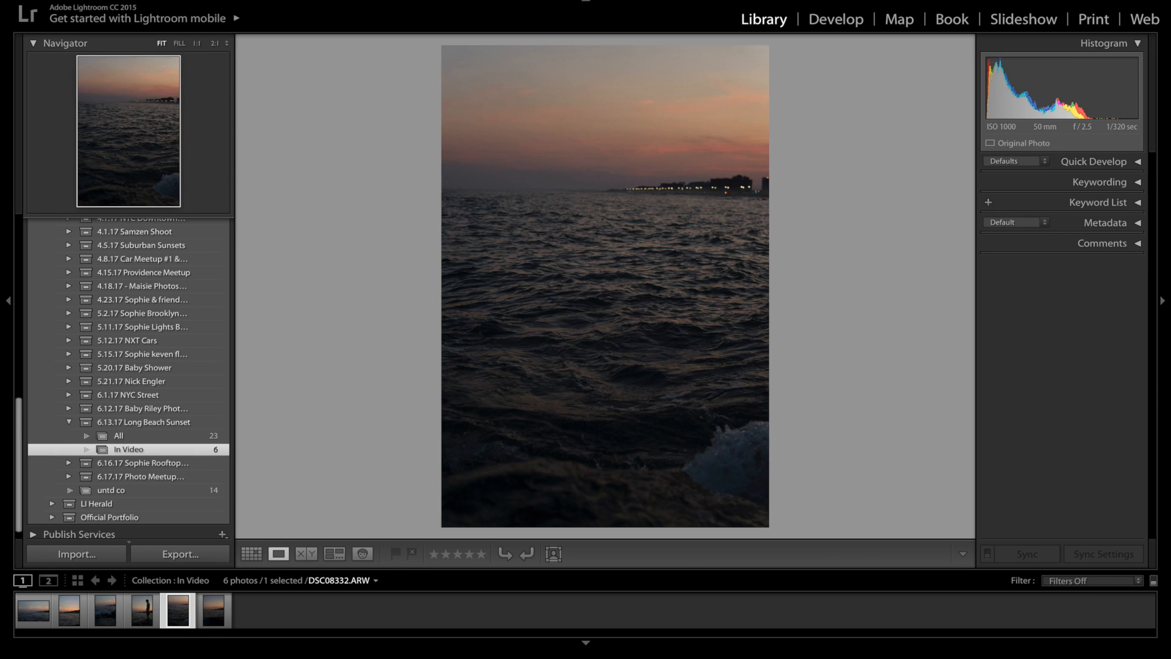
key("Left")
key("Left")
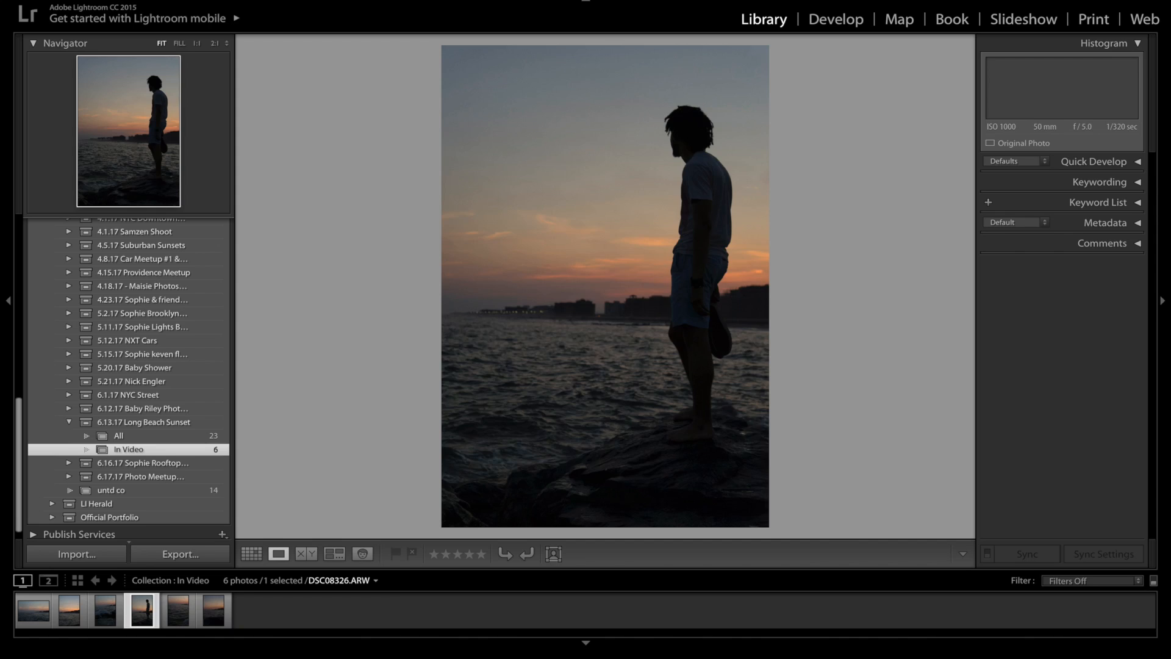
key("Left")
key("Left")
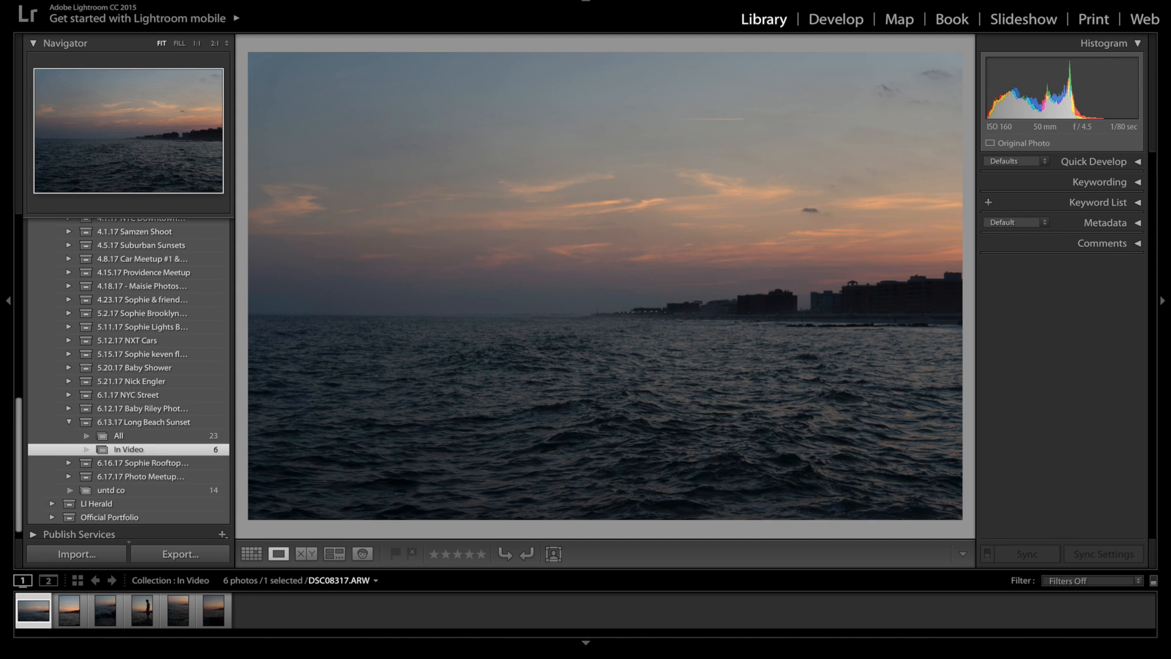
key("Right")
key("Right")
key("Right")
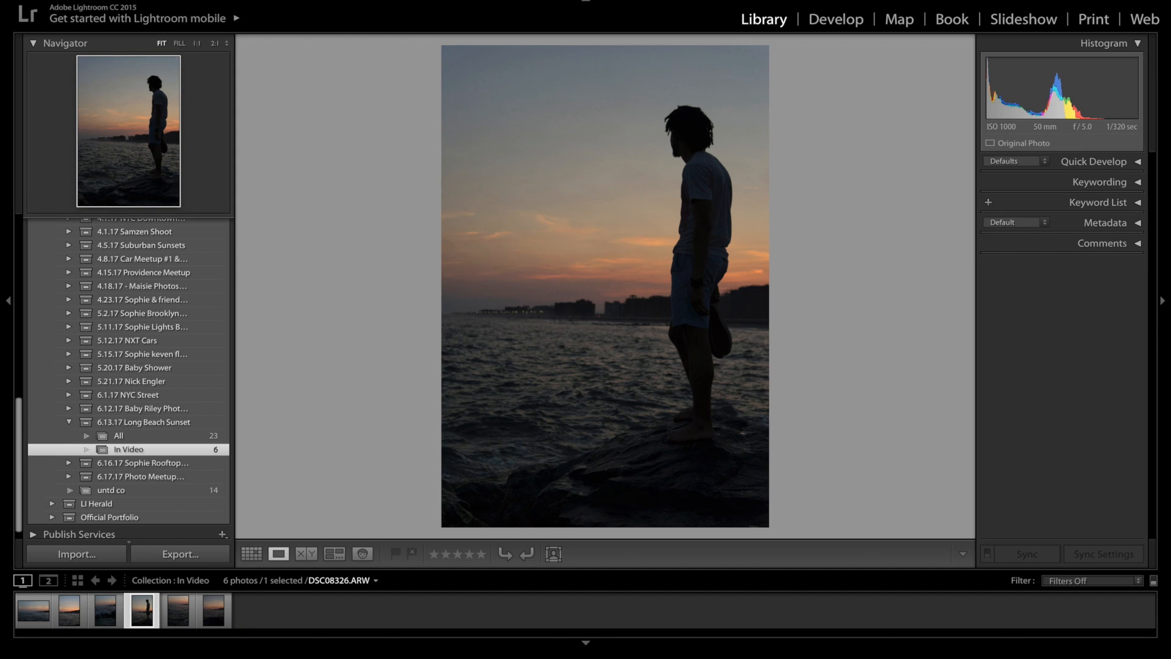
key("Left")
key("Left")
key("Left")
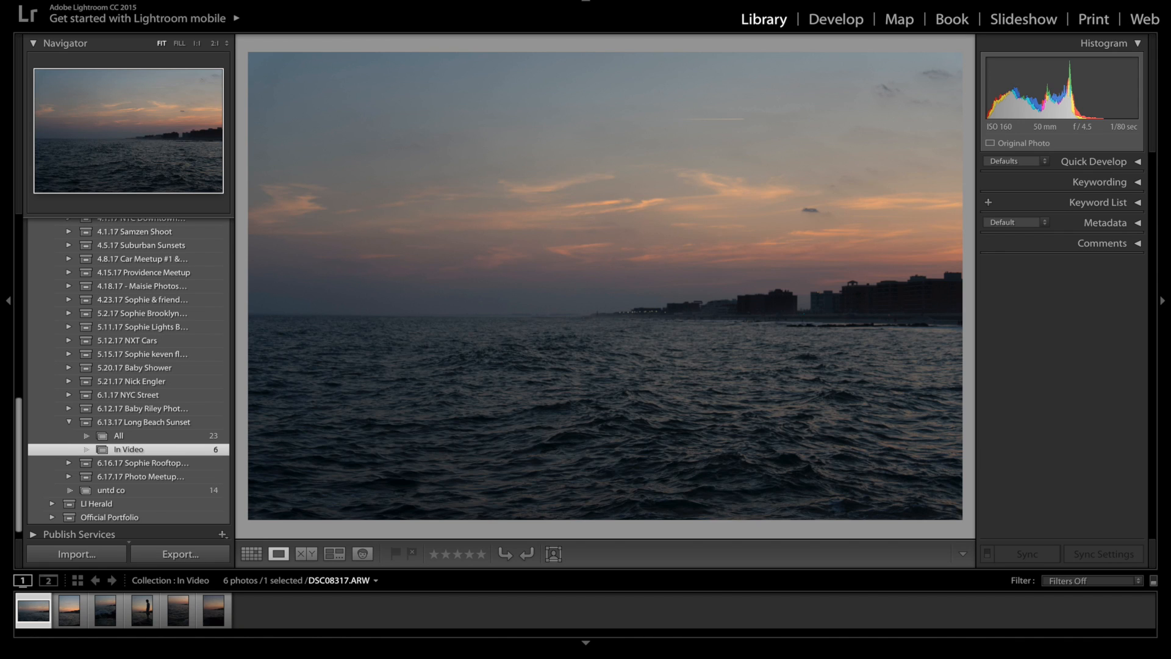
key("Right")
key("Right")
key("Right")
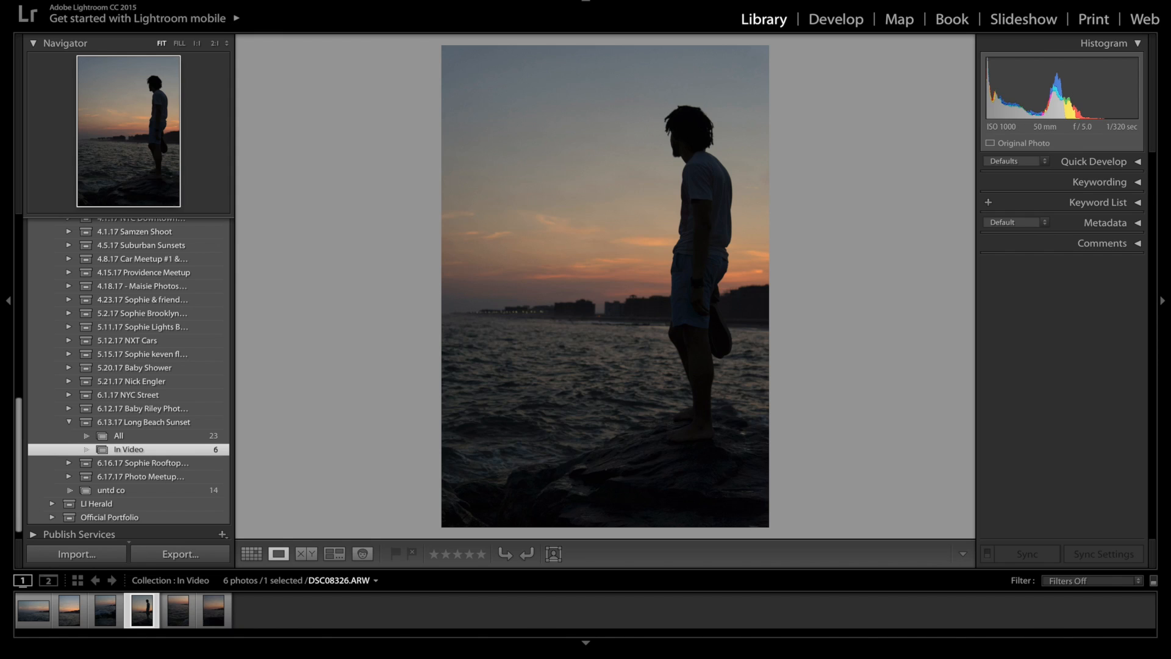
key("Left")
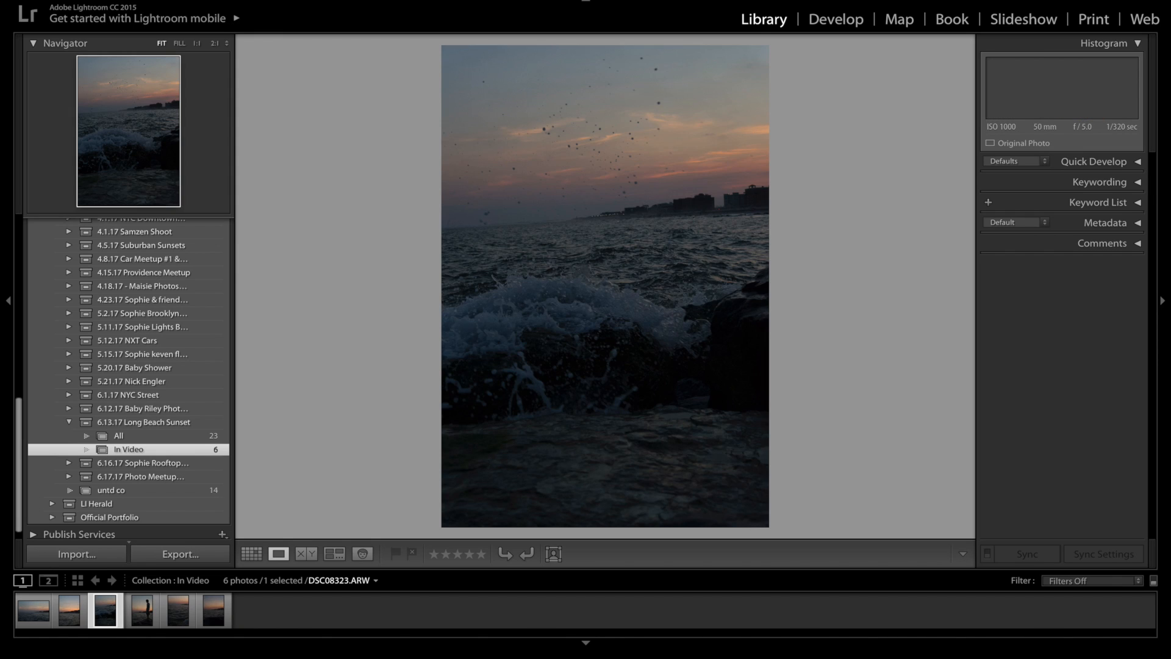
key("Left")
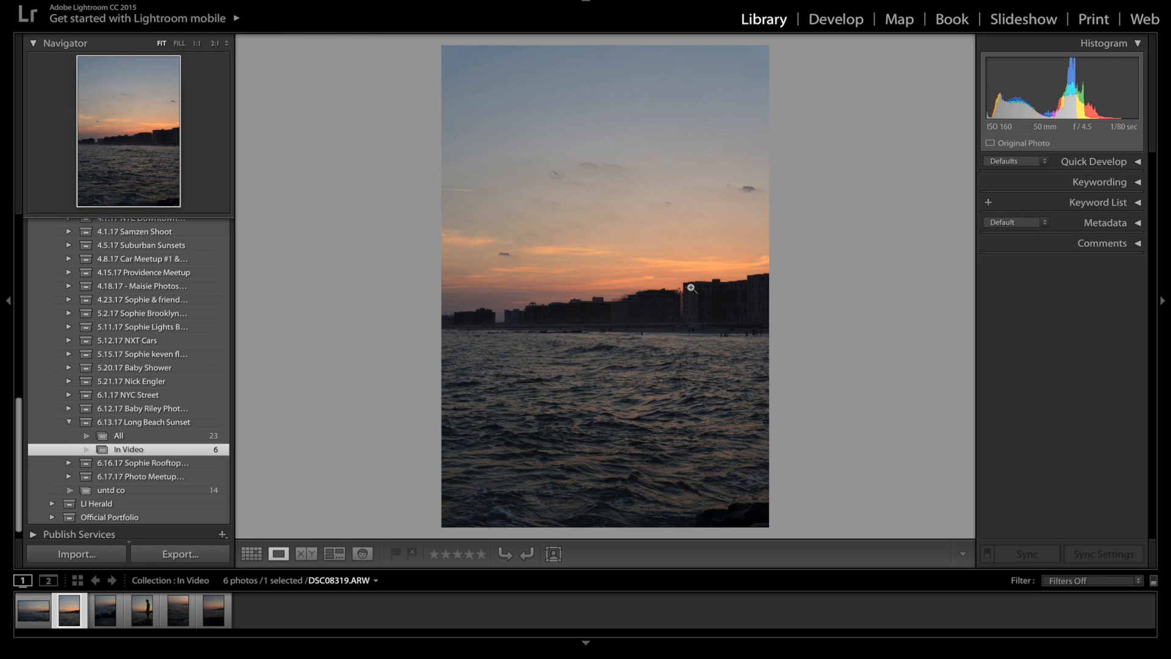
Open the silhouette photo DSC08326.ARW for developing and set its Contrast to +47.
left_click(144, 612)
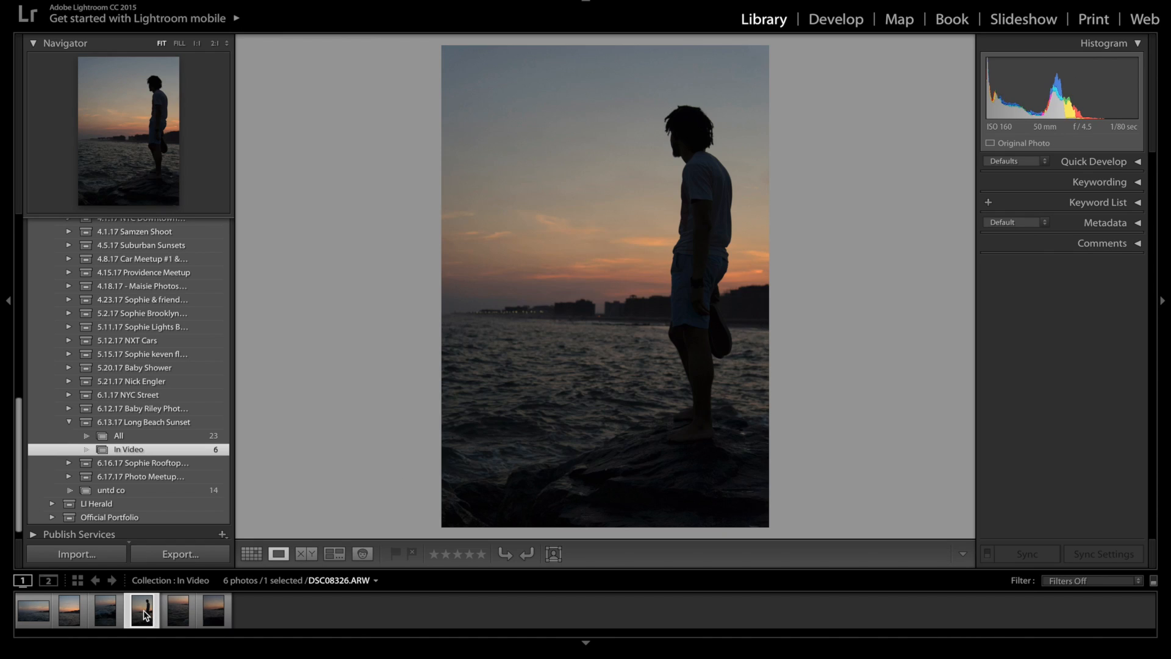
left_click(853, 28)
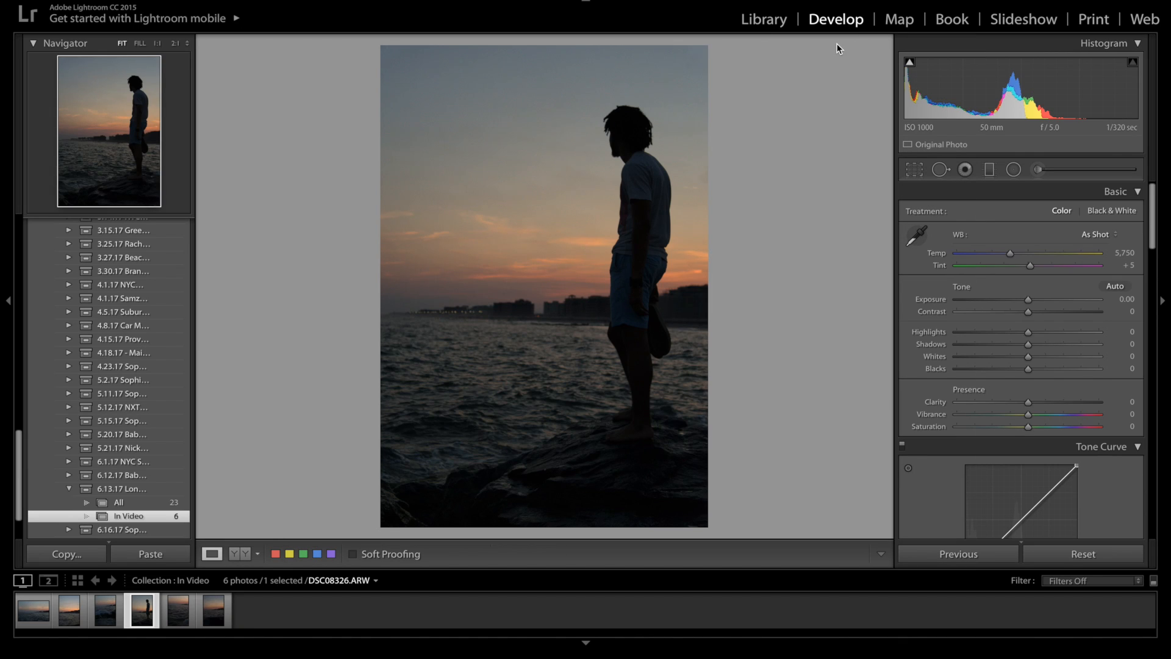
left_click(1060, 315)
left_click(1061, 312)
left_click(1061, 313)
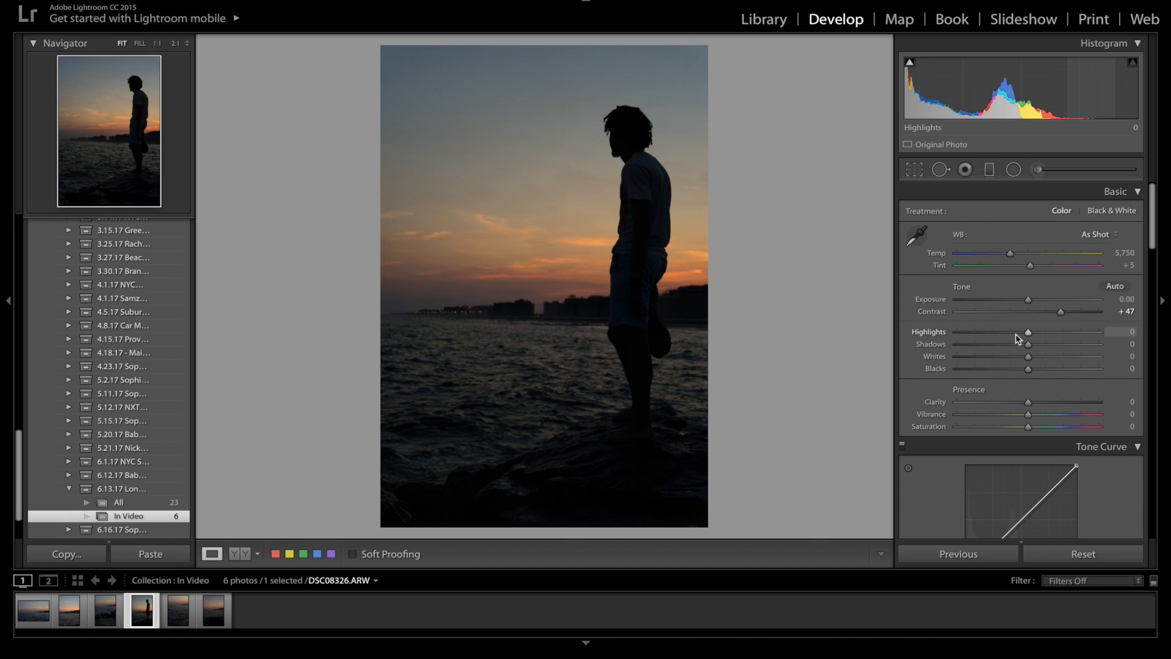
Set Highlights to +43, Shadows to +28, Whites to +25, Blacks to +22, Clarity to −12, Vibrance to +63 and Saturation to +8.
left_click_drag(1016, 335, 1068, 335)
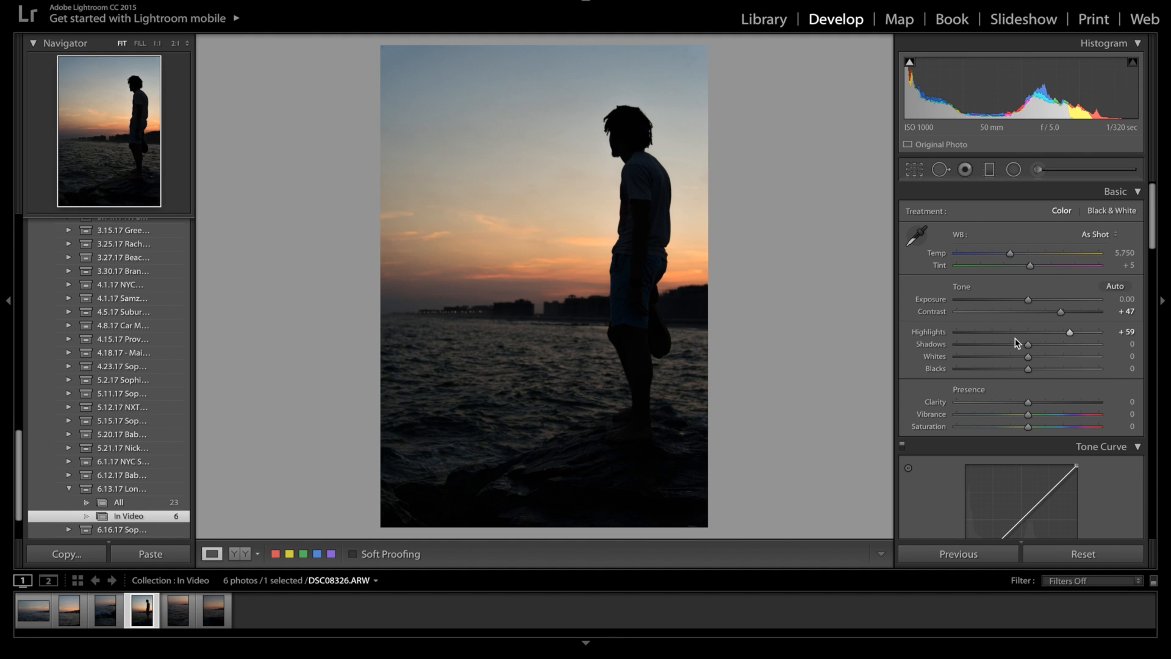
left_click_drag(1011, 335, 1059, 344)
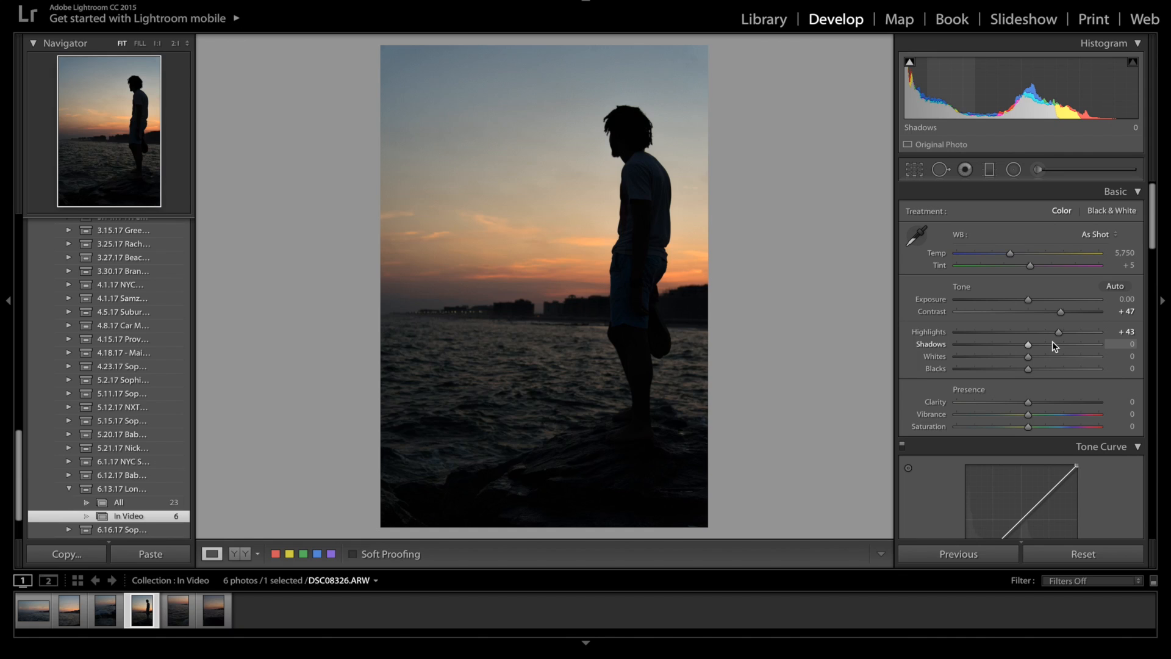
left_click_drag(1053, 347, 1048, 346)
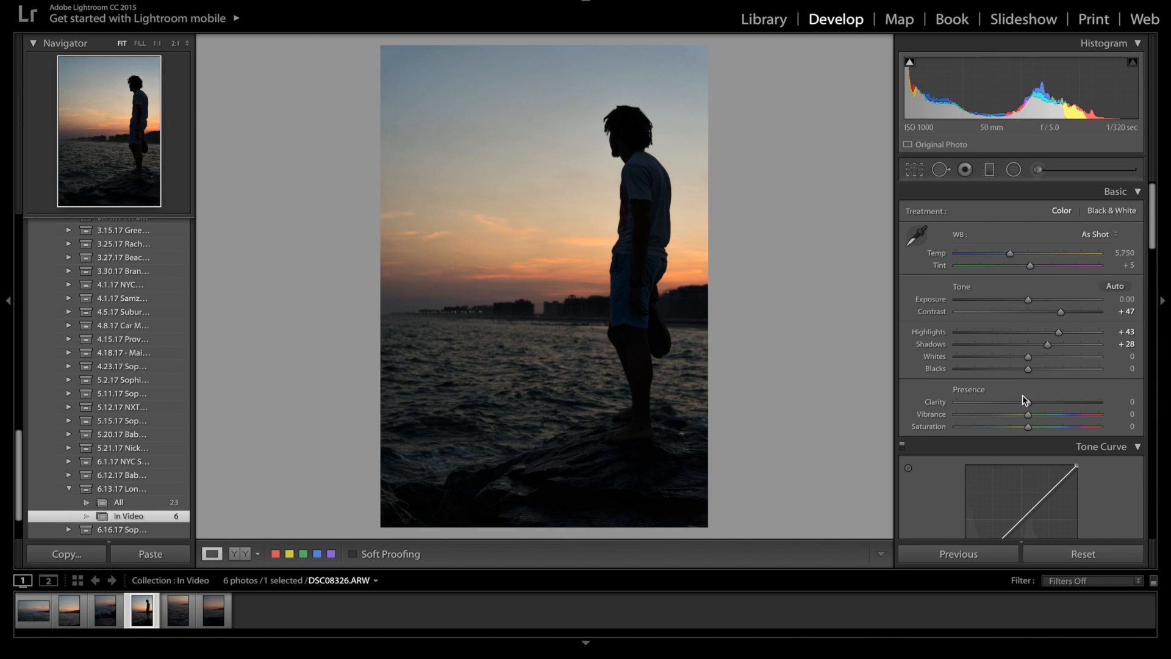
left_click_drag(1056, 357, 1035, 393)
scroll(1023, 405, "down", 1)
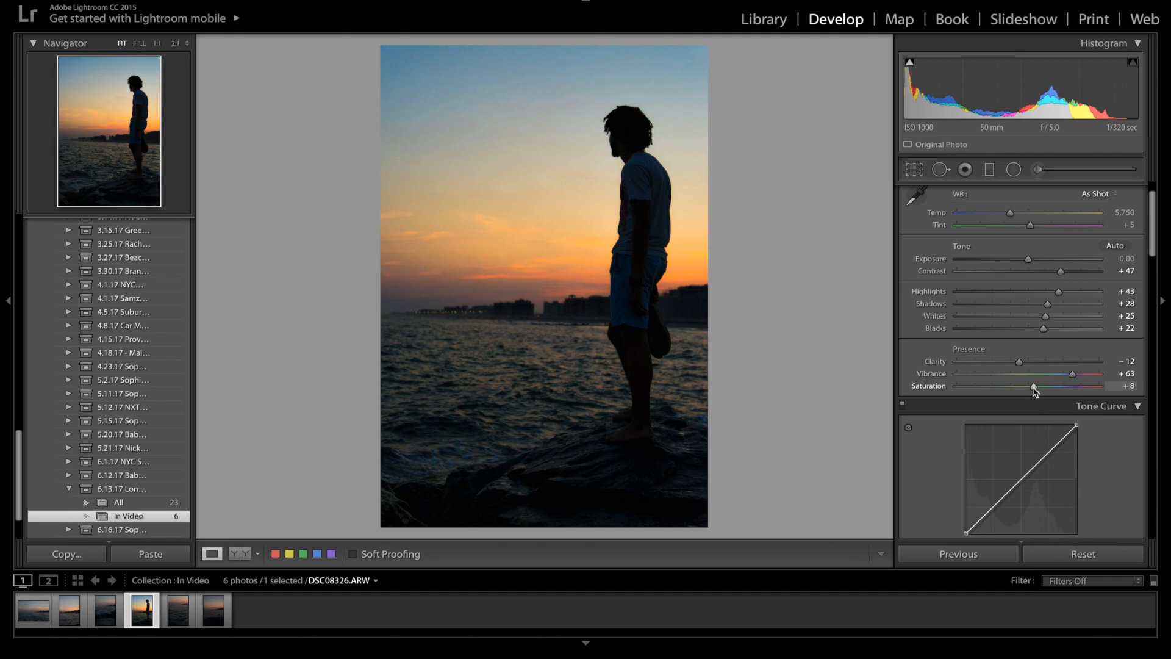
Shape the RGB tone curve by lifting the black point, adding a darkening shadow point and anchoring the midtones at about 40.8 / 39.6 %.
scroll(1033, 387, "down", 4)
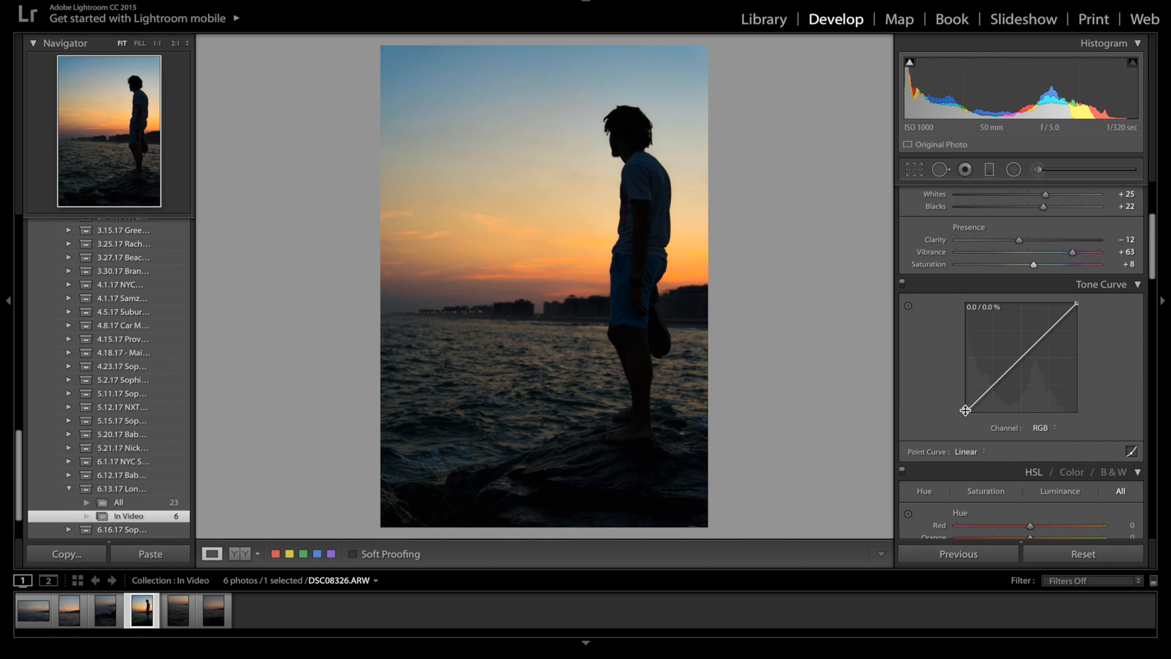
left_click_drag(965, 410, 972, 400)
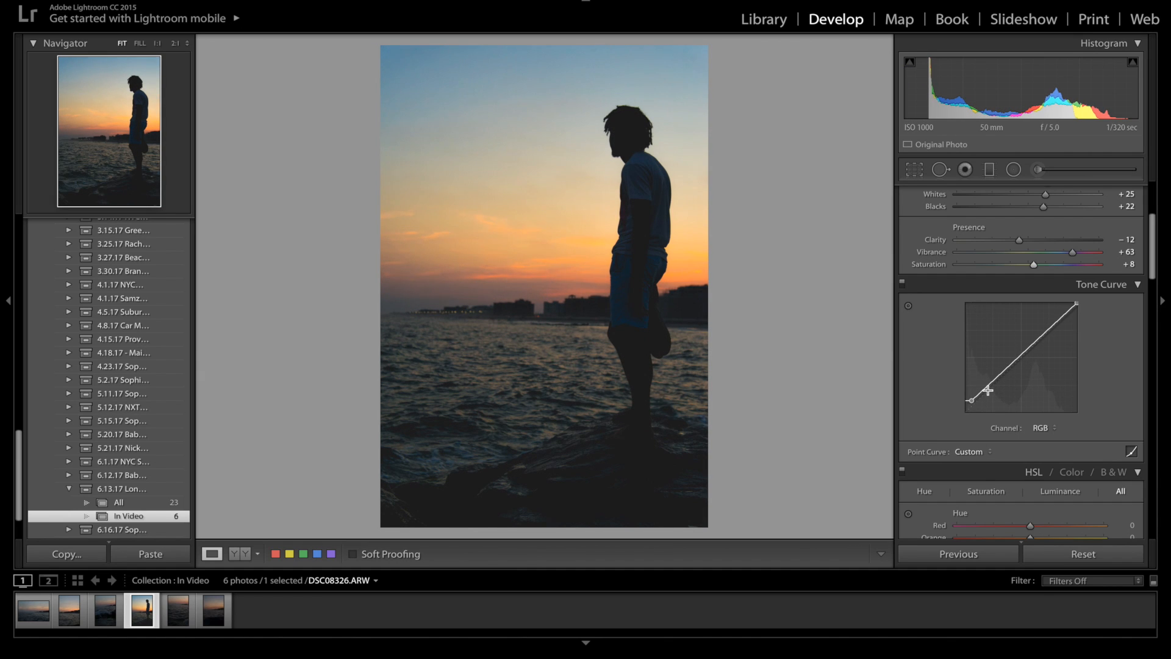
left_click_drag(989, 390, 990, 391)
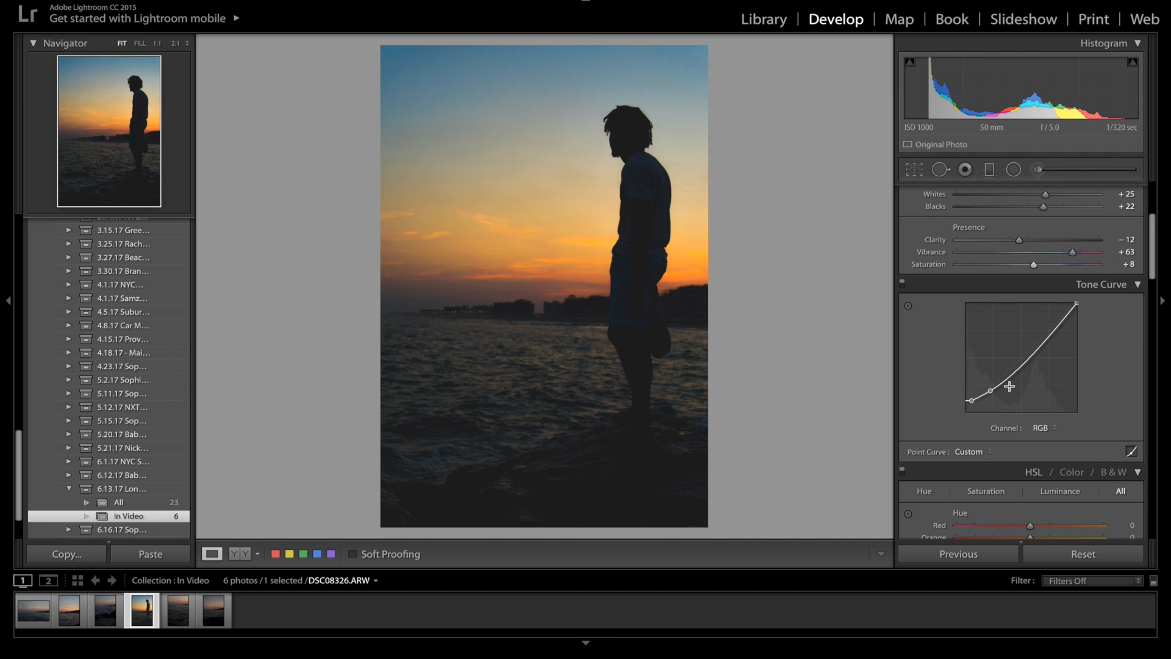
left_click_drag(1009, 387, 1012, 369)
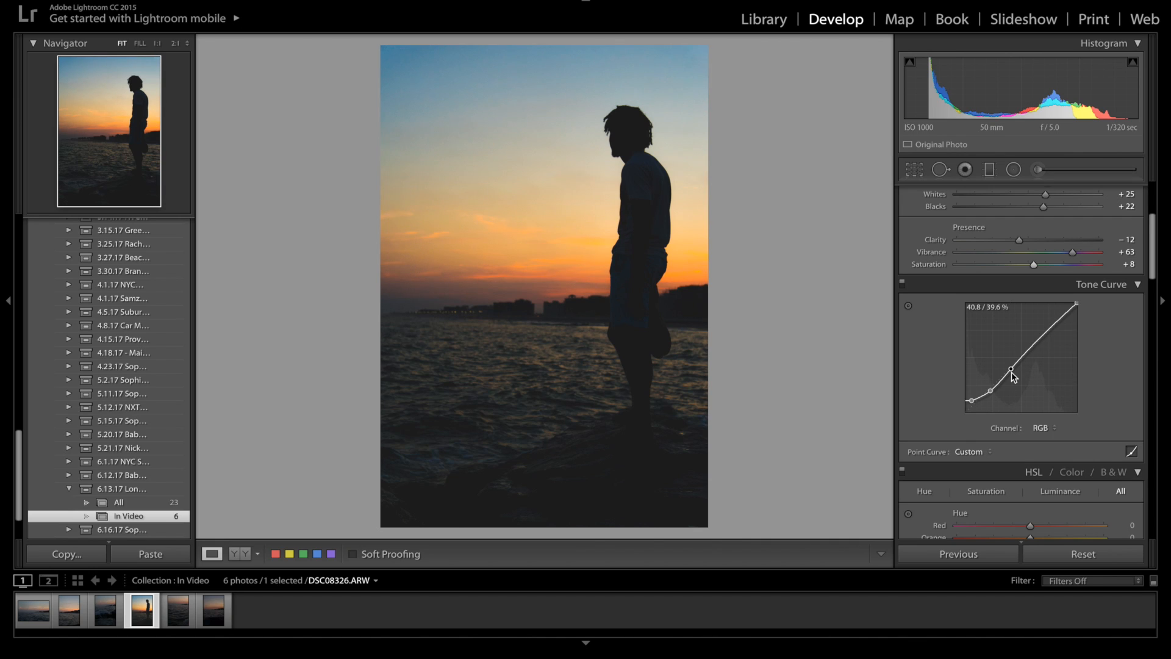
Shift the HSL hues, setting Orange to −4, Yellow to −19 and Blue to −30.
scroll(1011, 372, "down", 5)
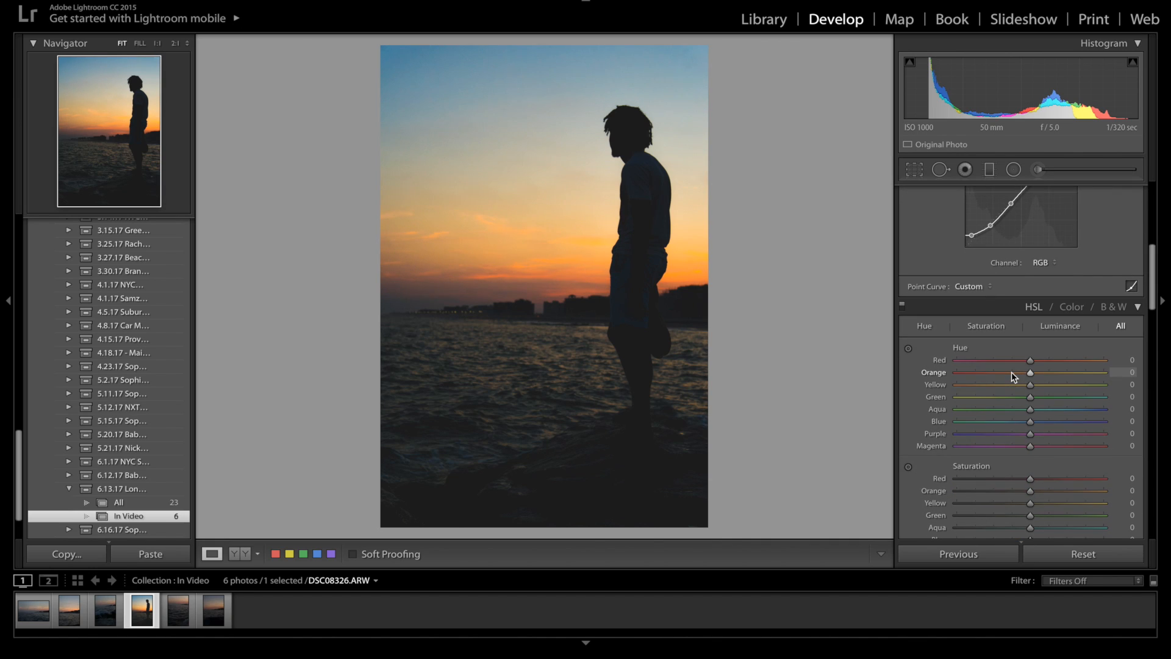
scroll(1023, 407, "down", 3)
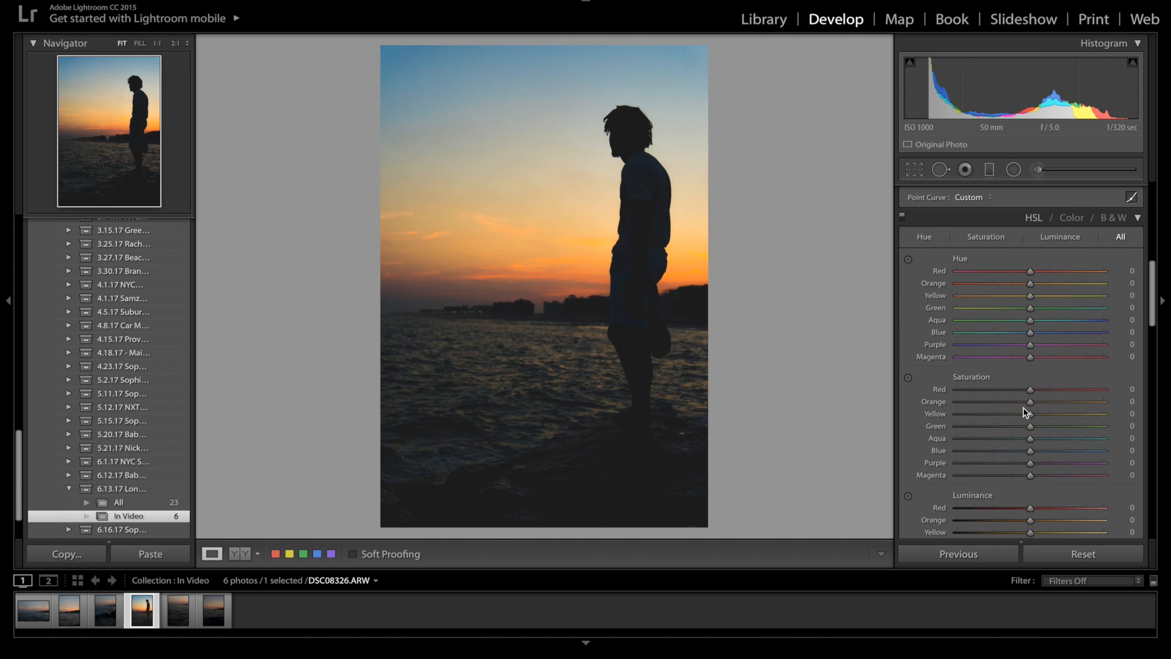
scroll(1023, 408, "down", 2)
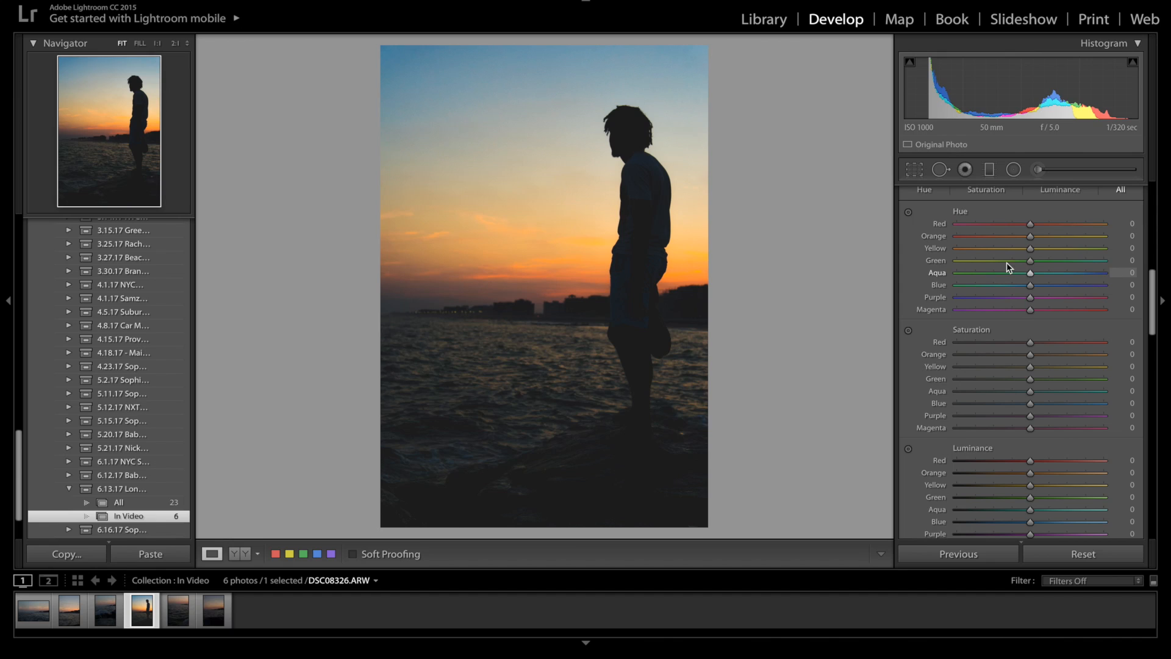
left_click_drag(1005, 251, 1018, 252)
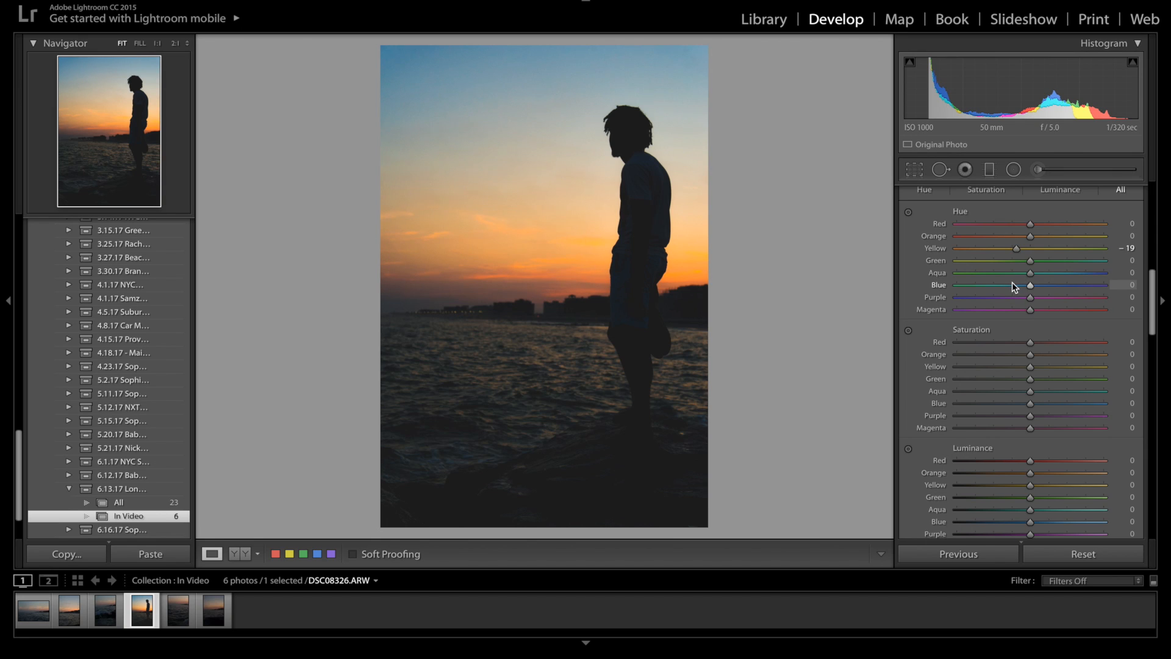
mouse_move(1012, 283)
left_mouse_down()
mouse_move(1073, 291)
mouse_move(1004, 291)
left_mouse_up()
left_click(999, 237)
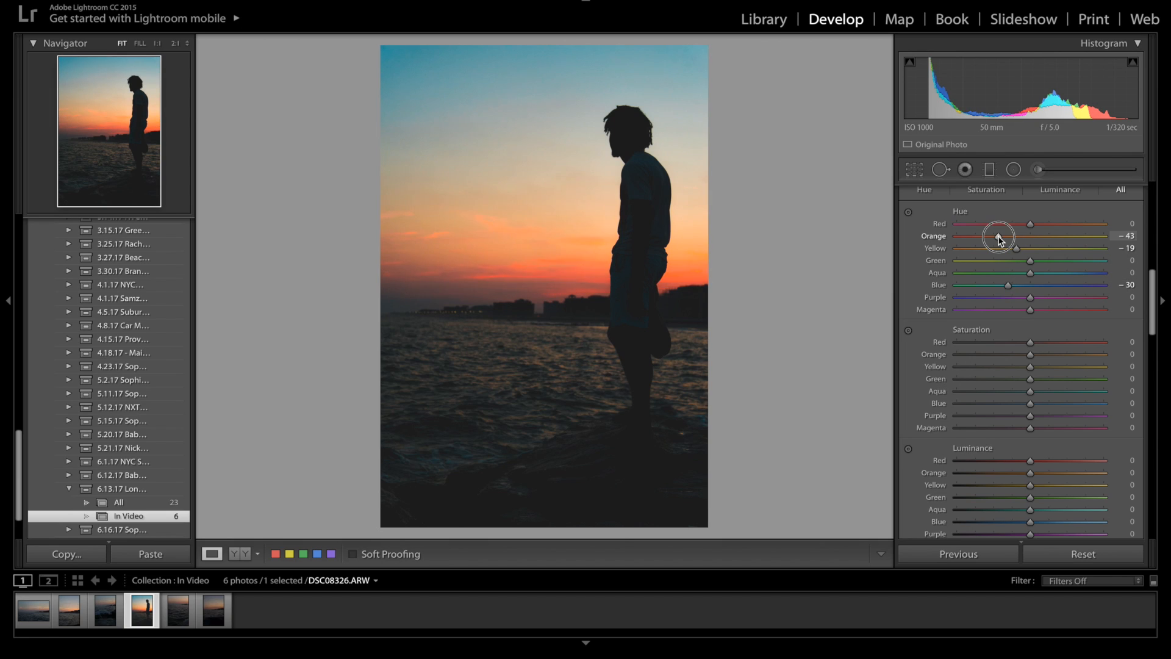
left_click_drag(999, 238, 1028, 242)
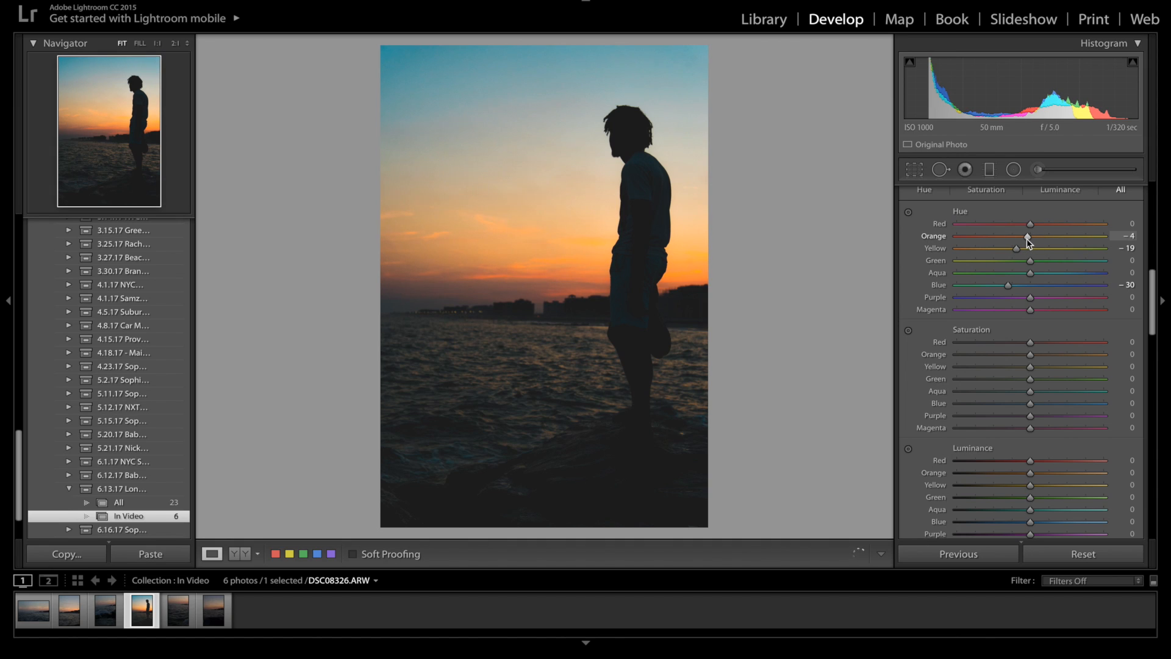
Set the HSL saturation of Red, Orange and Yellow to +18 each, leaving Blue at 0.
scroll(1031, 391, "down", 3)
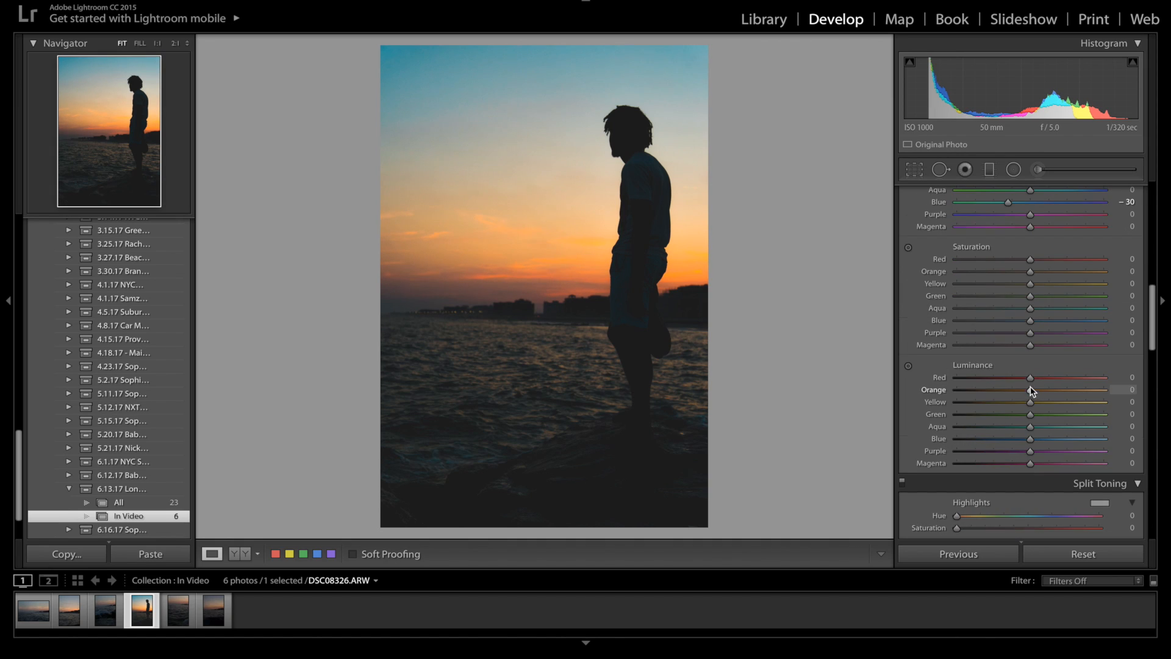
left_click(1043, 259)
left_click(1043, 271)
left_click(1043, 284)
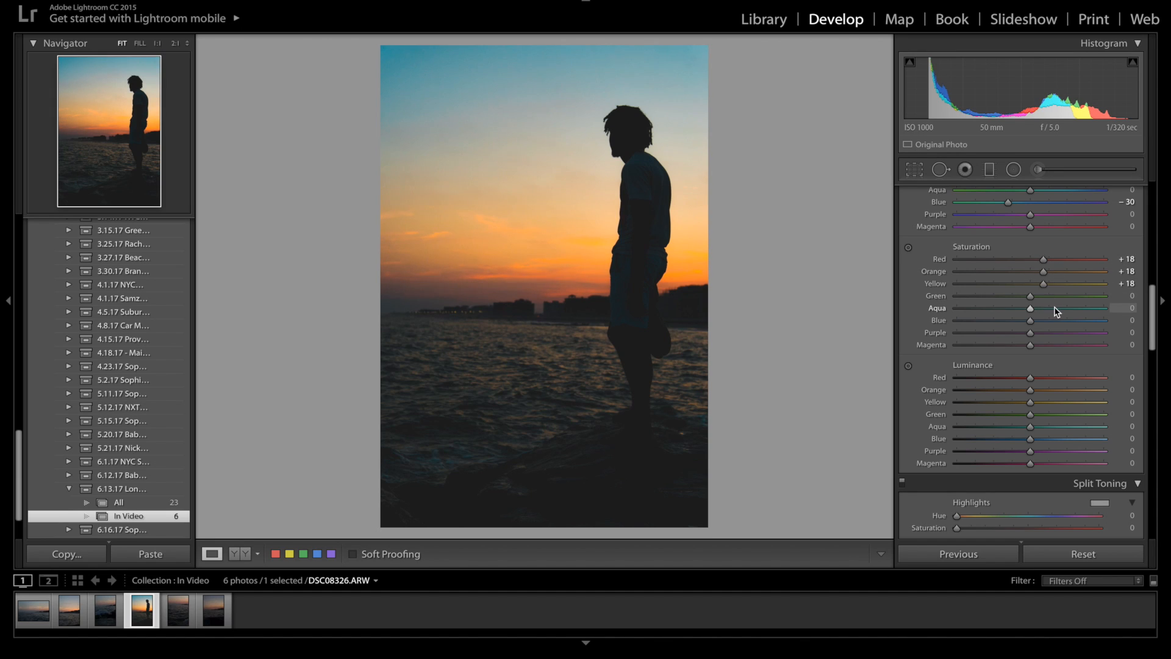
left_click_drag(1058, 318, 1031, 320)
Set the HSL luminance of Red to +46 and Yellow to +18, keeping Orange at 0.
scroll(1031, 326, "down", 3)
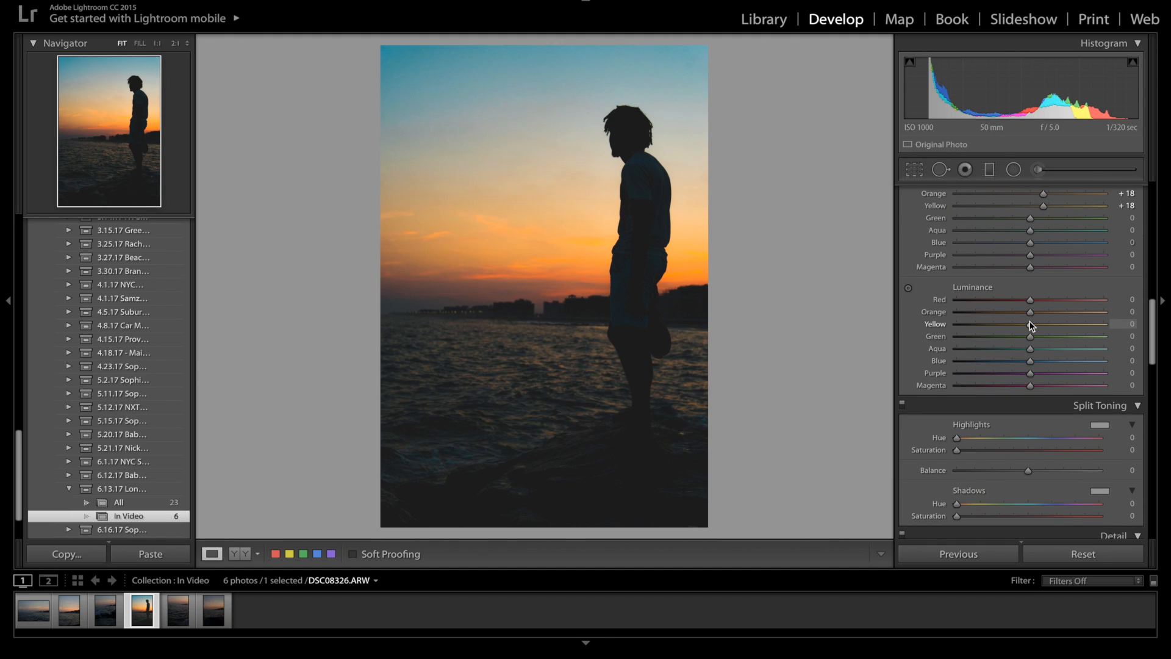
mouse_move(1046, 301)
left_mouse_down()
mouse_move(1093, 303)
mouse_move(984, 307)
mouse_move(1064, 309)
left_mouse_up()
left_click(1064, 311)
left_click_drag(1064, 311, 1030, 327)
left_click(1044, 323)
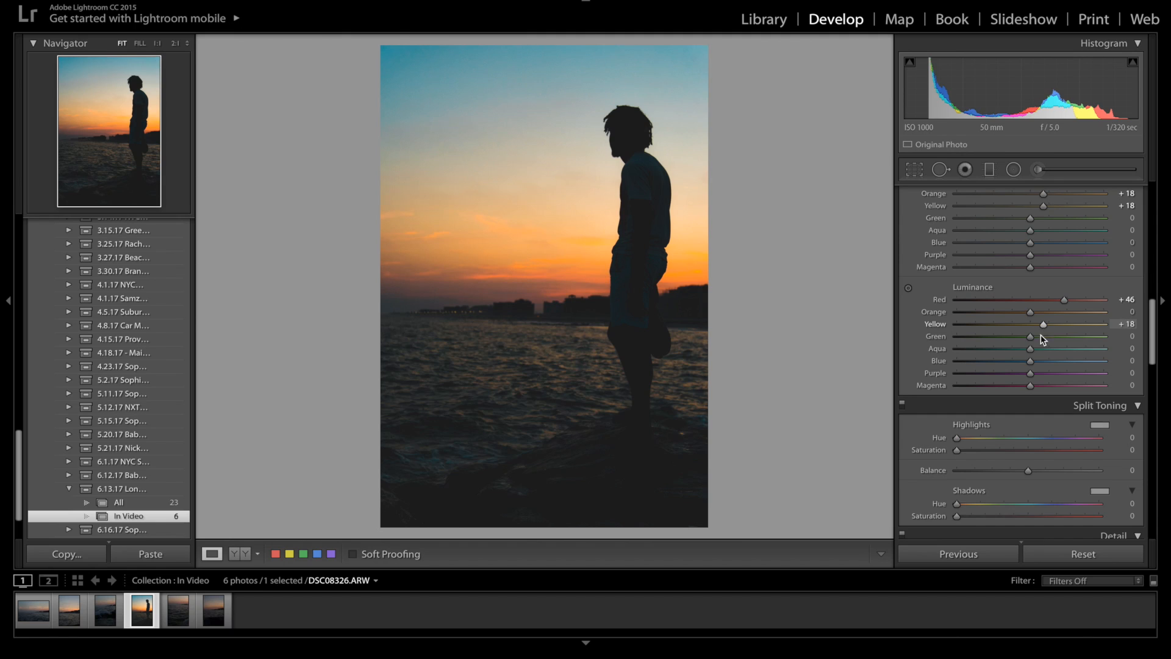
Set the HSL luminance of Green to +3, Aqua to −51 and Blue to +3.
left_click_drag(1057, 347, 974, 341)
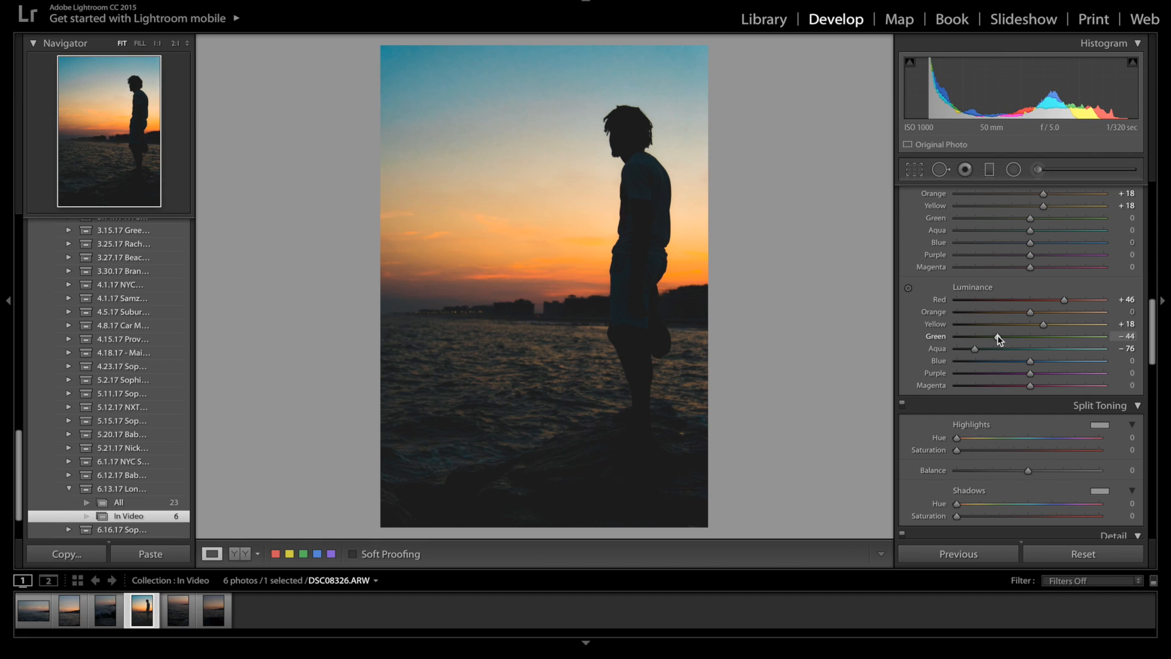
left_click_drag(992, 335, 1032, 353)
left_click(992, 348)
left_click_drag(1031, 361, 952, 359)
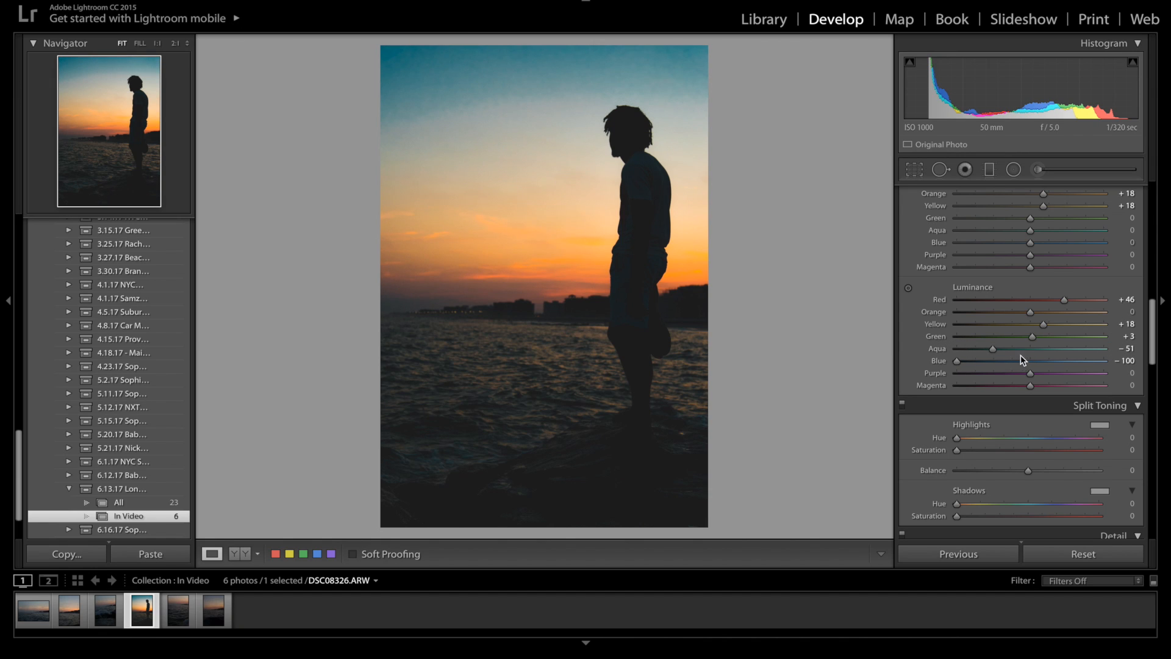
left_click(1029, 362)
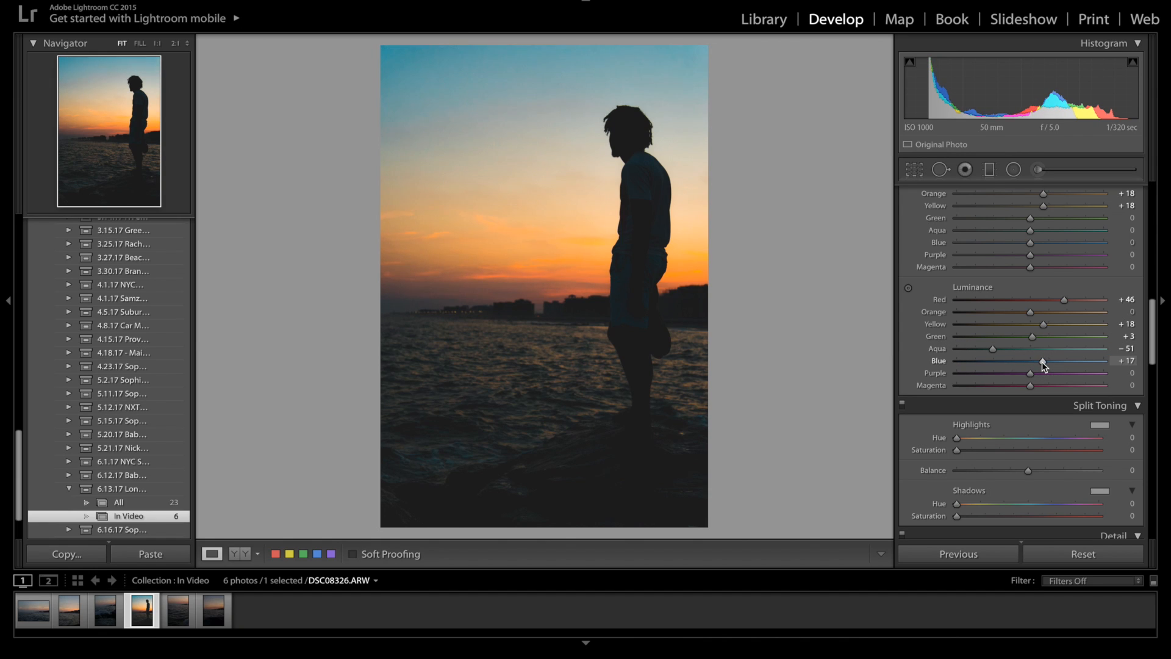
left_click(1034, 364)
Set the split toning highlights colour to hue 262 with 15% saturation.
scroll(1016, 463, "down", 3)
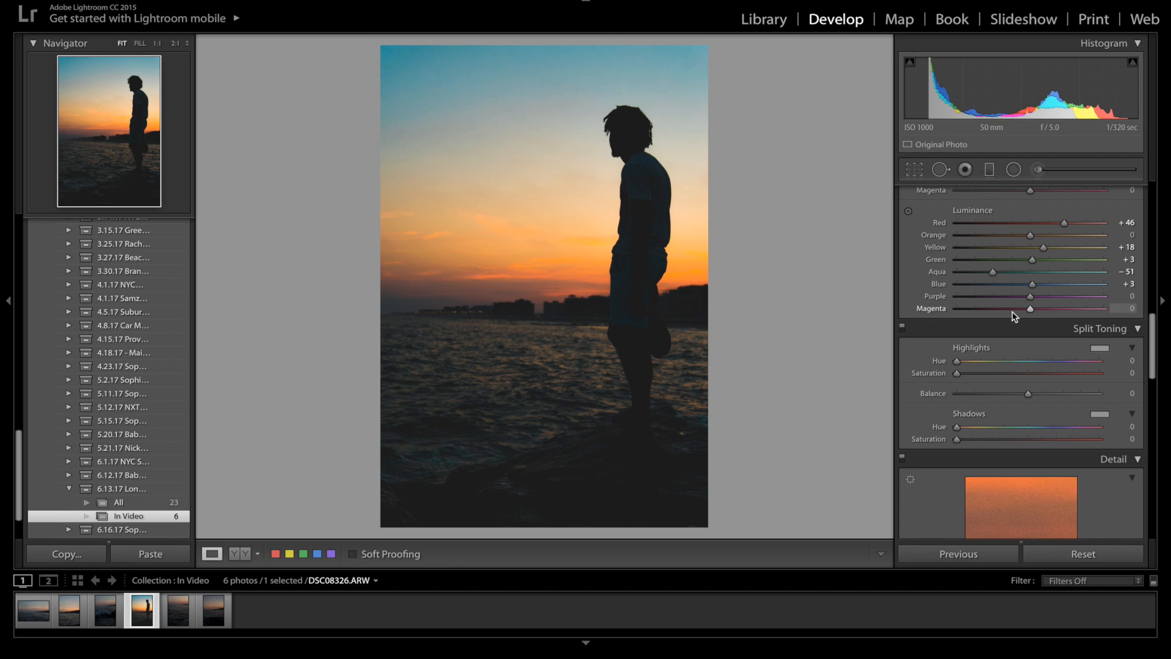
left_click(1104, 347)
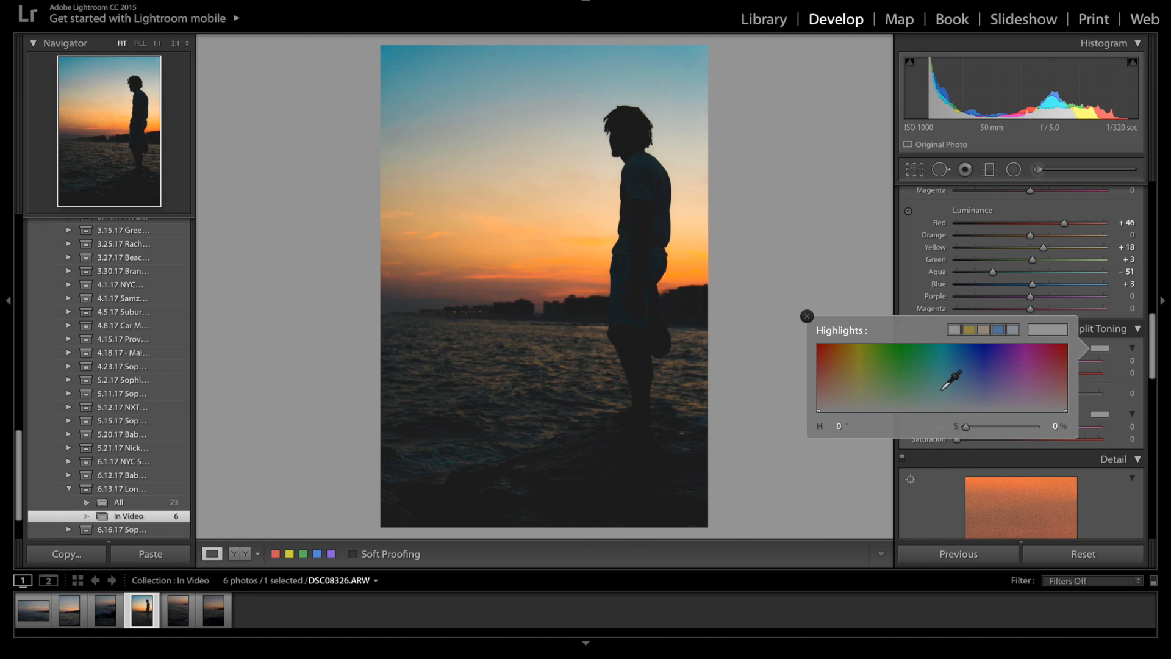
left_click(1100, 347)
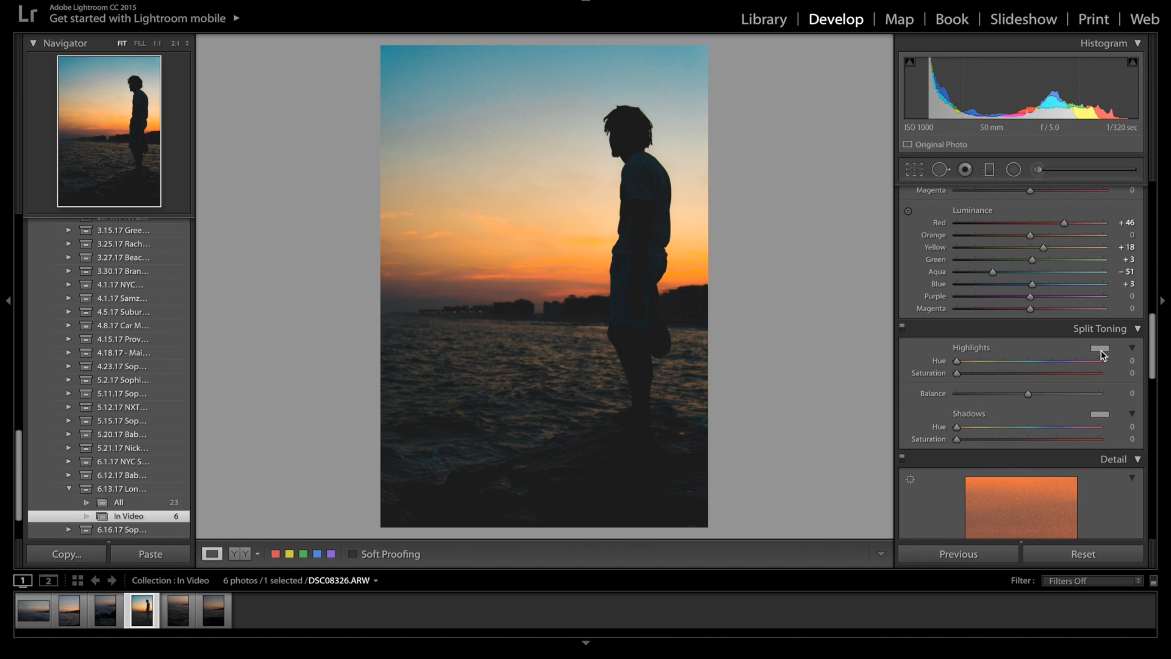
left_click(1103, 351)
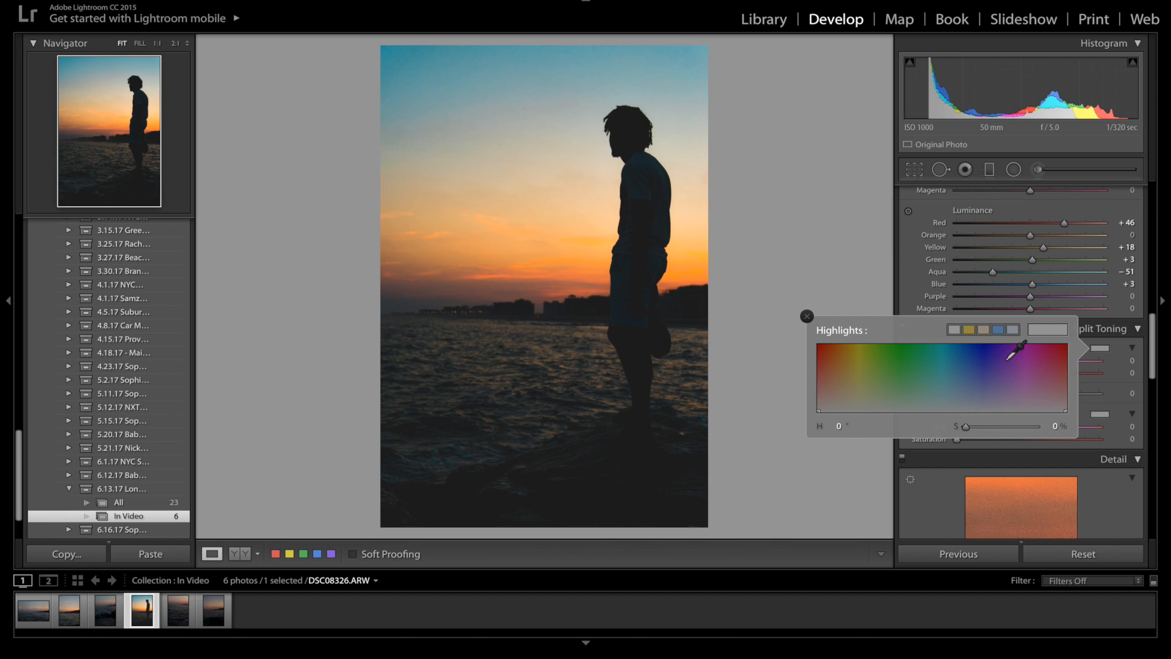
left_click_drag(909, 382, 999, 401)
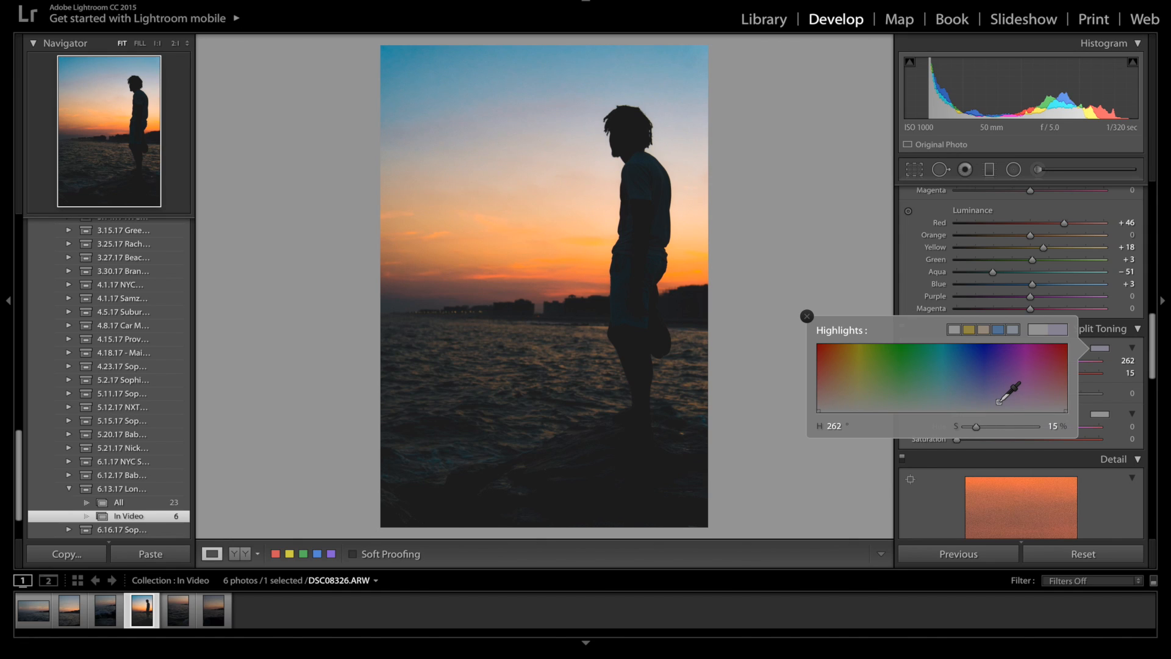
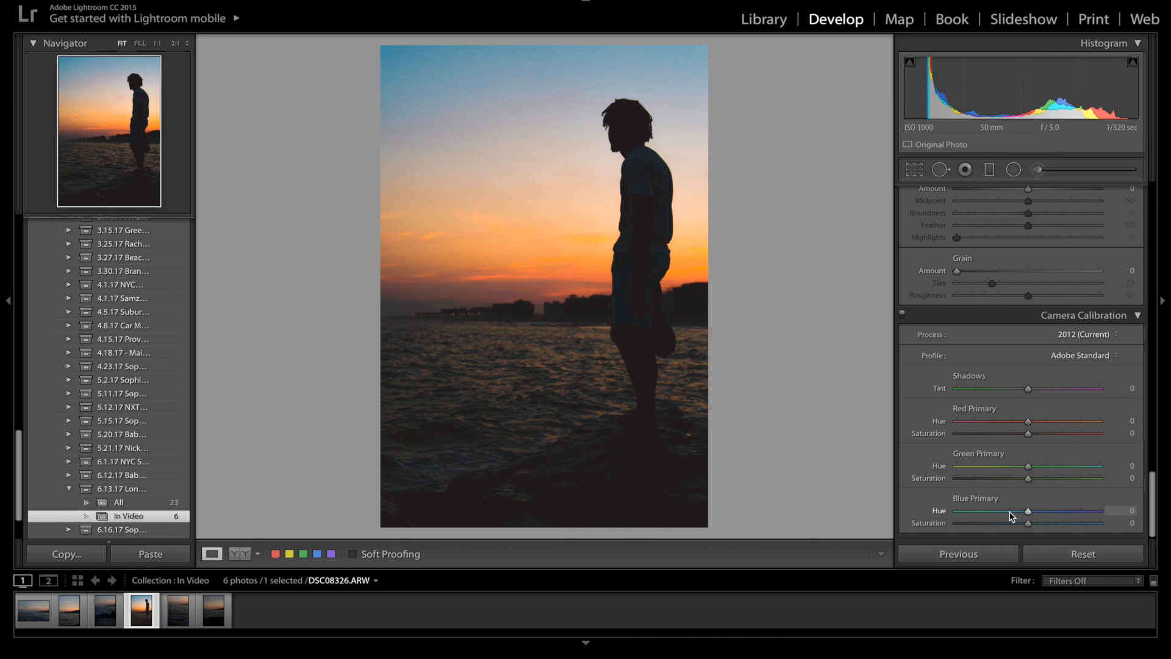
Set the camera calibration's Blue Primary hue to −3 and Red Primary hue to +1, and try shifting the Shadows tint.
left_click(1005, 519)
mouse_move(1006, 512)
left_mouse_down()
mouse_move(970, 508)
mouse_move(1065, 514)
mouse_move(1028, 515)
left_mouse_up()
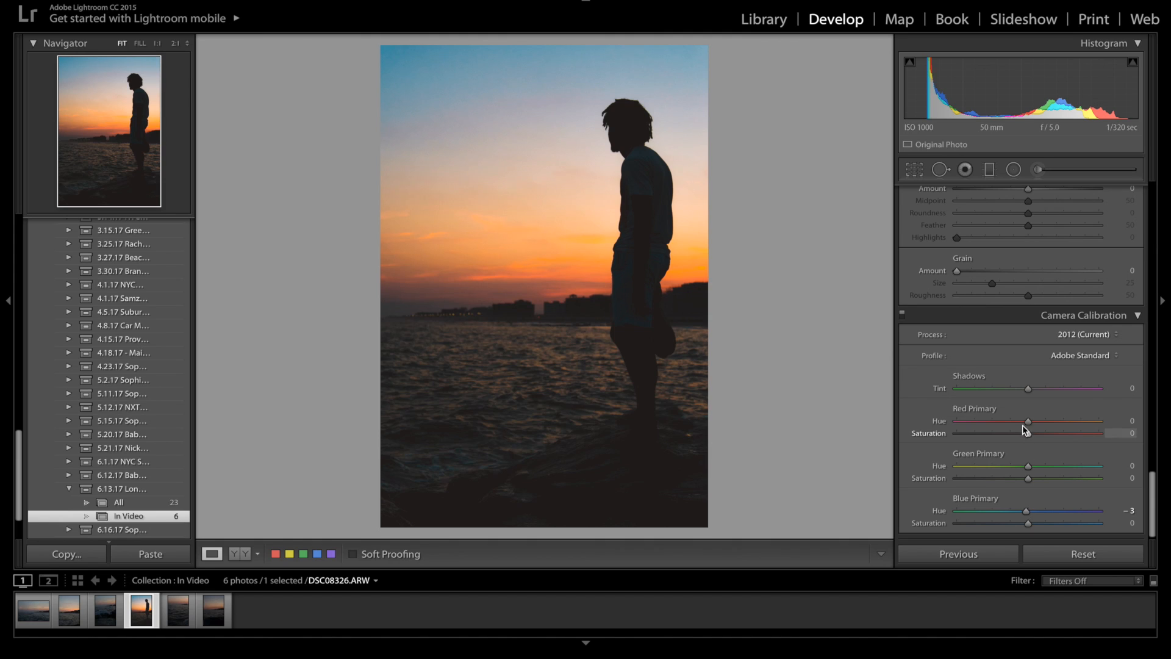
mouse_move(1027, 421)
left_mouse_down()
mouse_move(1013, 423)
mouse_move(1040, 423)
mouse_move(1028, 427)
left_mouse_up()
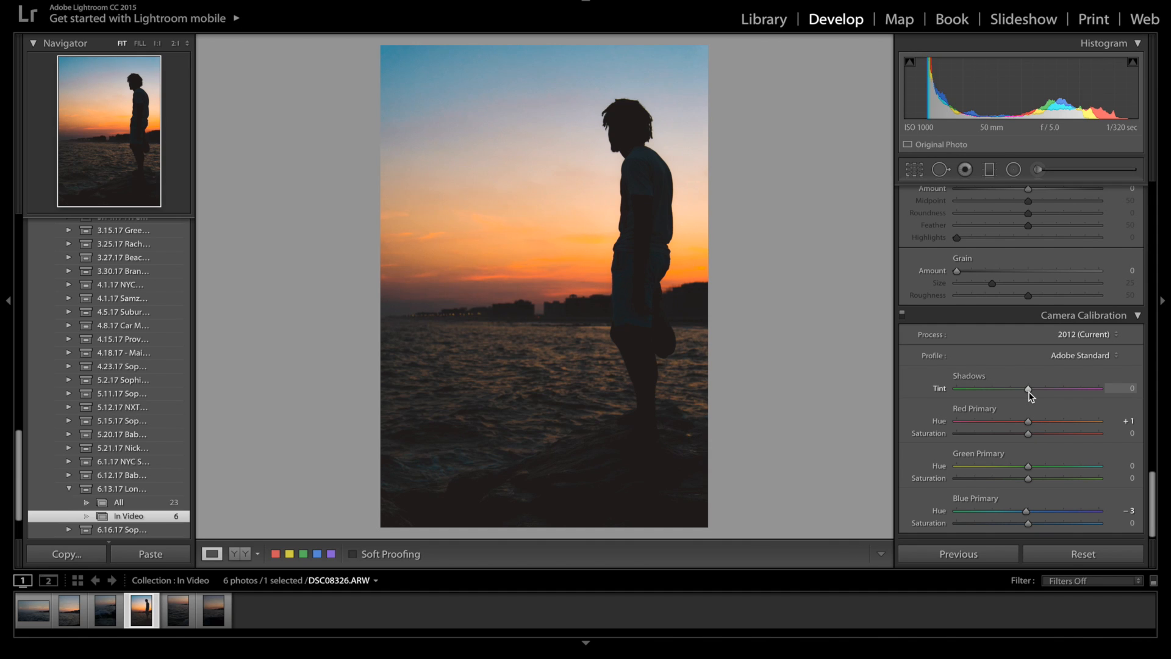
mouse_move(1029, 392)
left_mouse_down()
mouse_move(1096, 393)
mouse_move(1028, 395)
mouse_move(1038, 398)
left_mouse_up()
Fine-tune the photo's white balance to a Temp of 5,809 and a Tint of +7.
scroll(1013, 342, "up", 15)
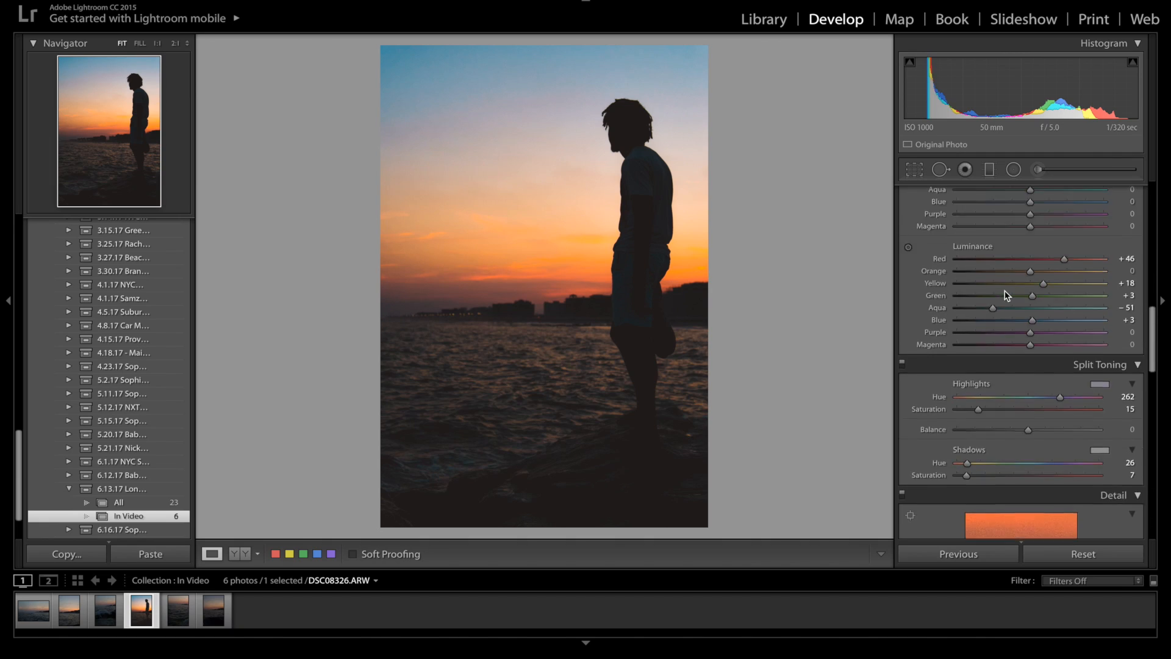
scroll(1007, 296, "down", 1)
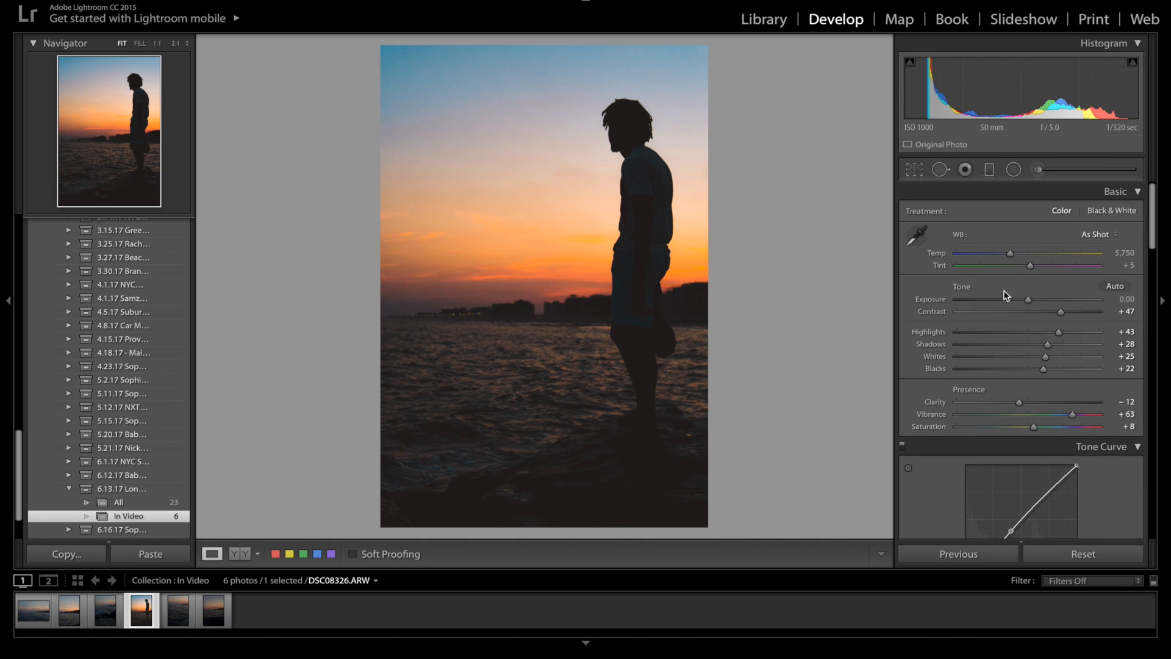
mouse_move(1021, 251)
left_mouse_down()
mouse_move(994, 255)
mouse_move(1046, 262)
mouse_move(1030, 265)
left_mouse_up()
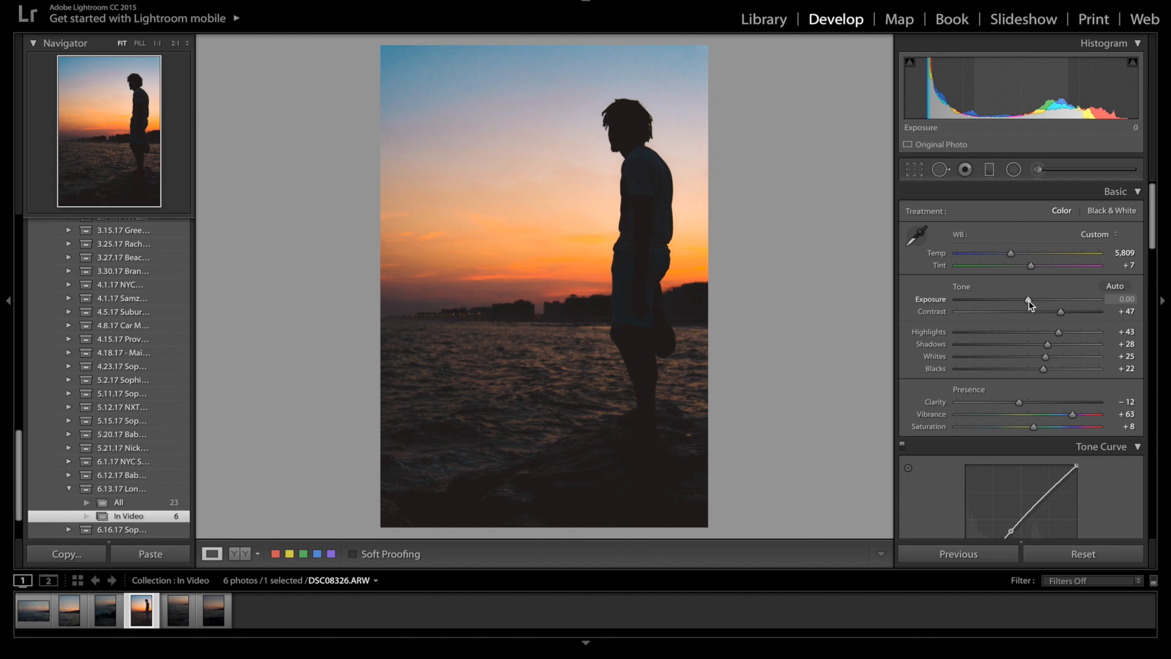
Try the overall exposure at +1.30 and −0.85, and undo the change.
left_click_drag(1030, 301, 1048, 301)
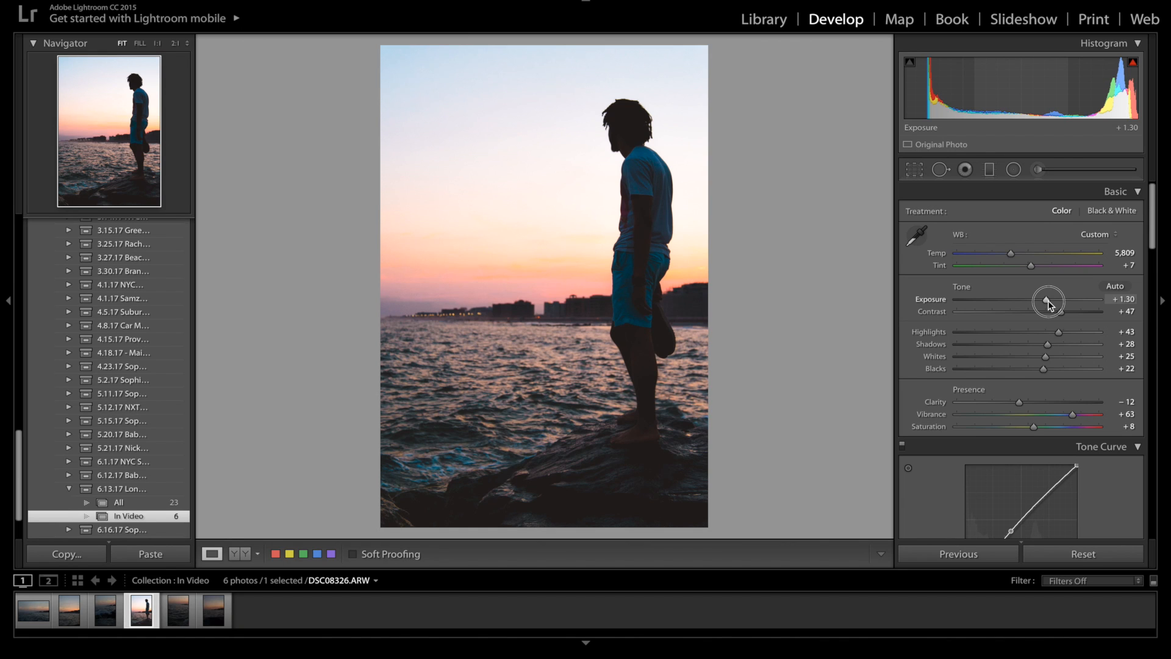
left_click_drag(1048, 302, 1017, 300)
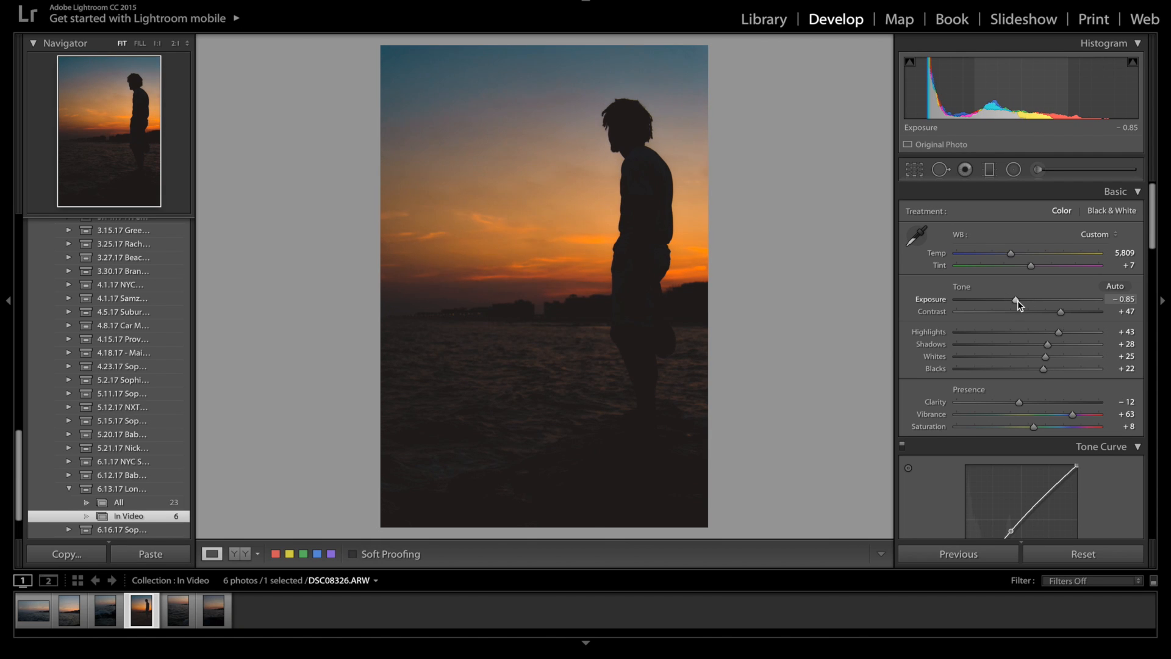
key("ctrl+z")
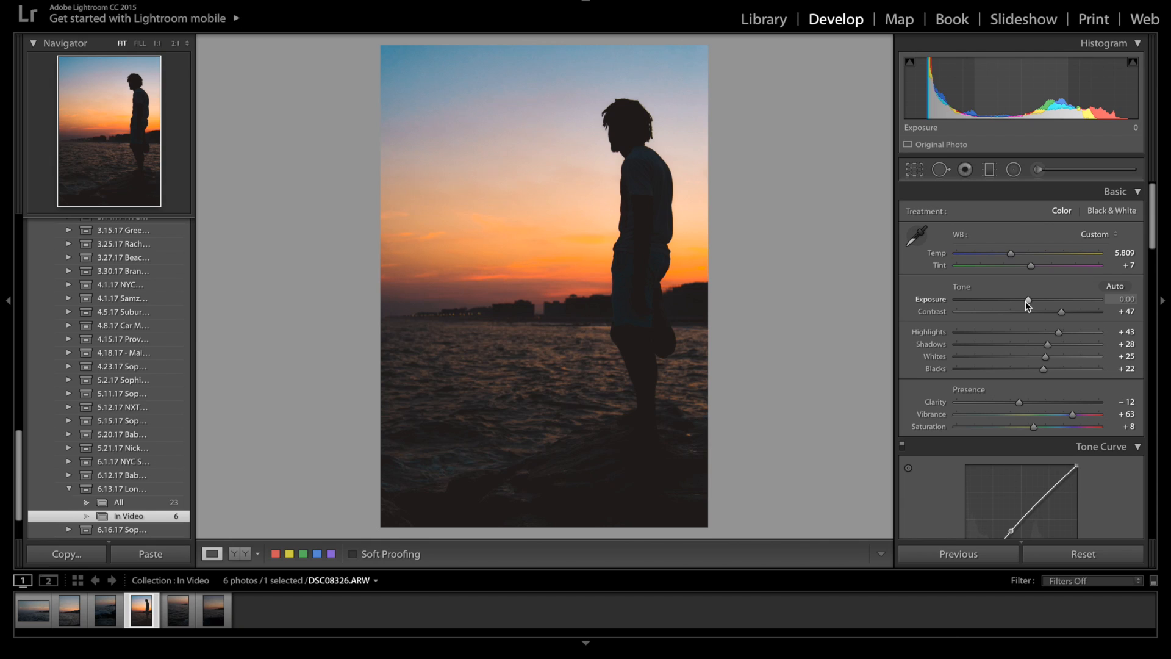
Lower the photo's overall exposure slightly to −0.13 and look over the tone curve and HSL settings.
left_click_drag(1027, 301, 1027, 302)
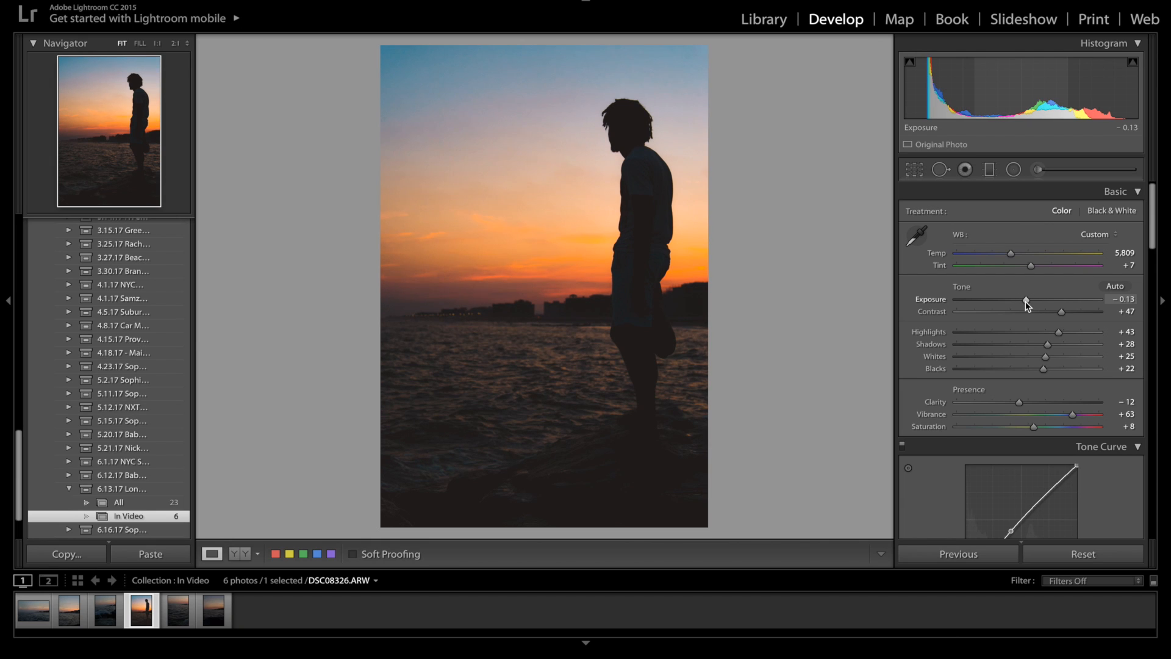
scroll(1027, 306, "down", 5)
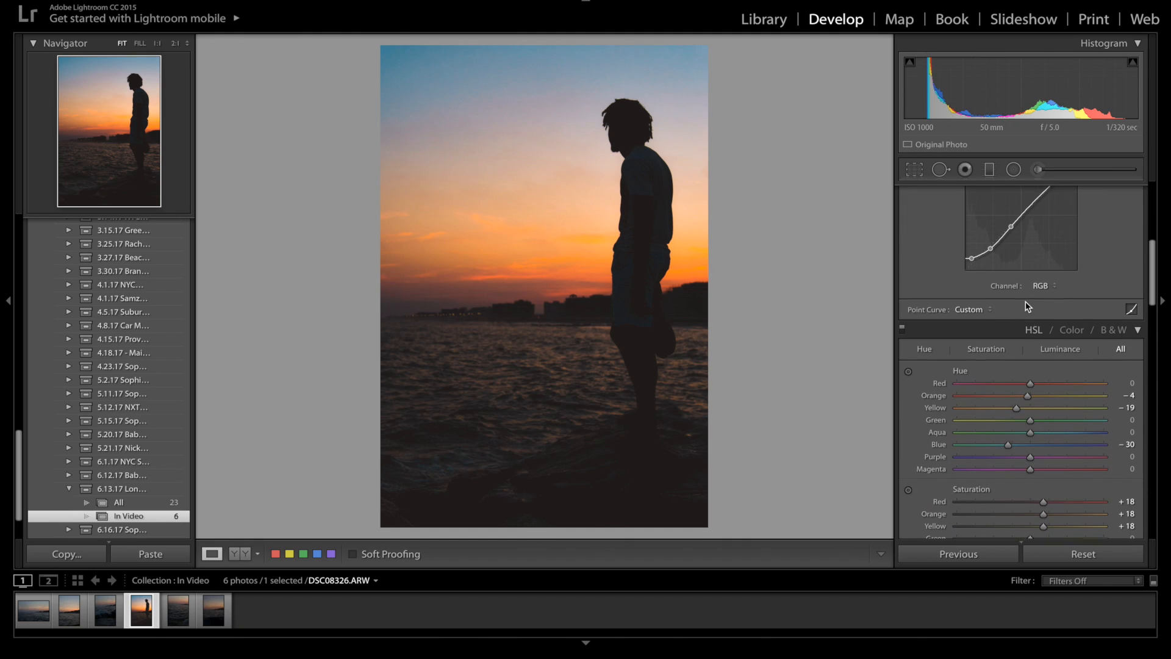
scroll(1027, 306, "up", 2)
scroll(1028, 307, "up", 5)
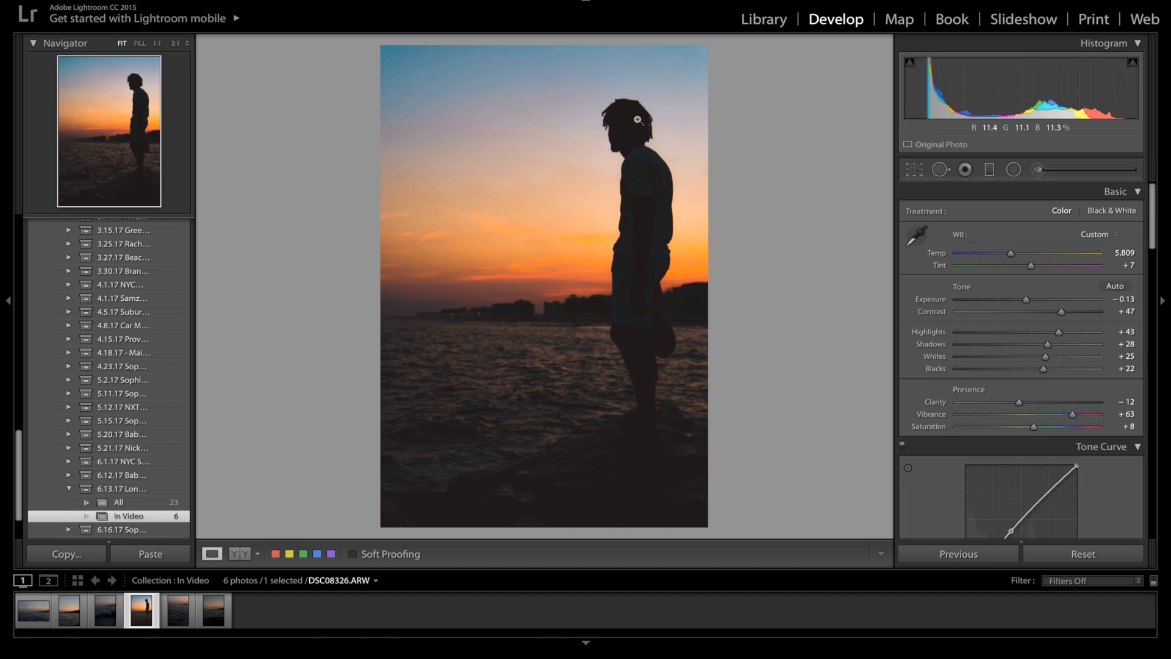
Activate the Adjustment Brush for a new mask with size 9 and feather 100, and hide the edit pins.
left_click(1052, 174)
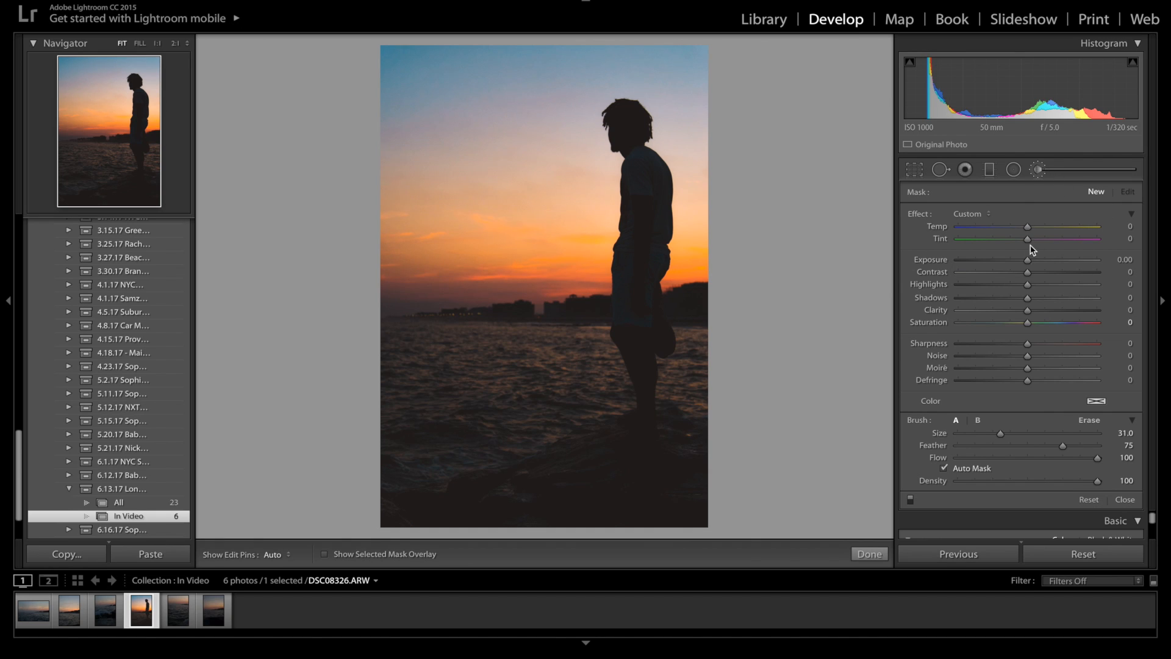
scroll(641, 203, "down", 5)
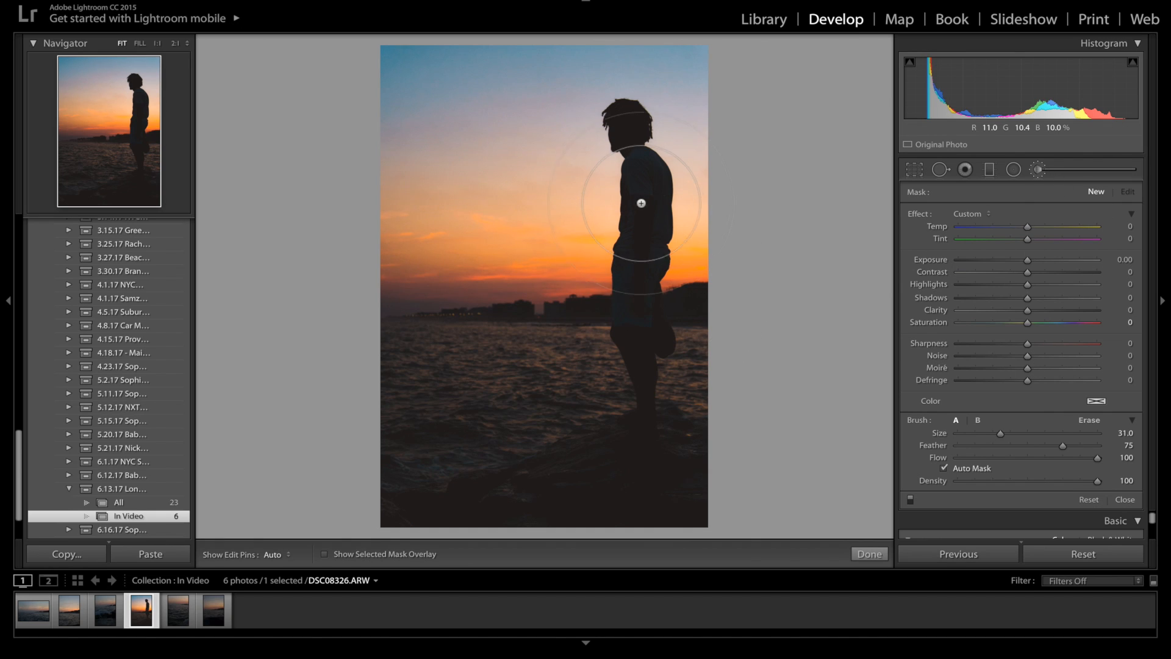
scroll(641, 203, "down", 2)
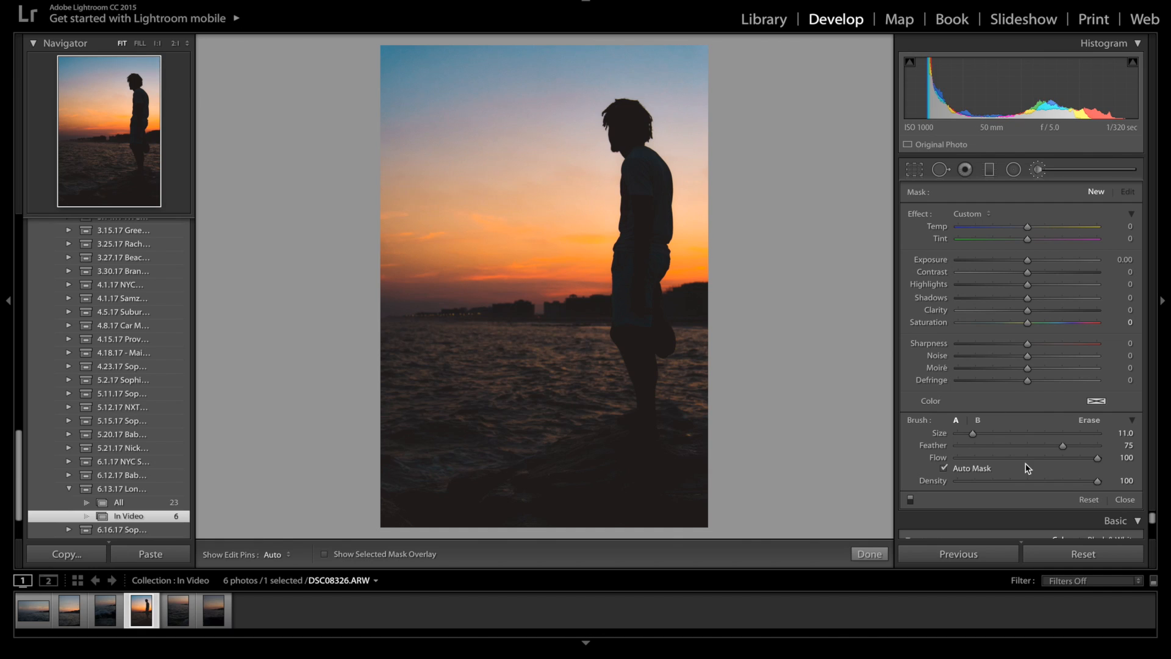
left_click_drag(1074, 448, 1125, 457)
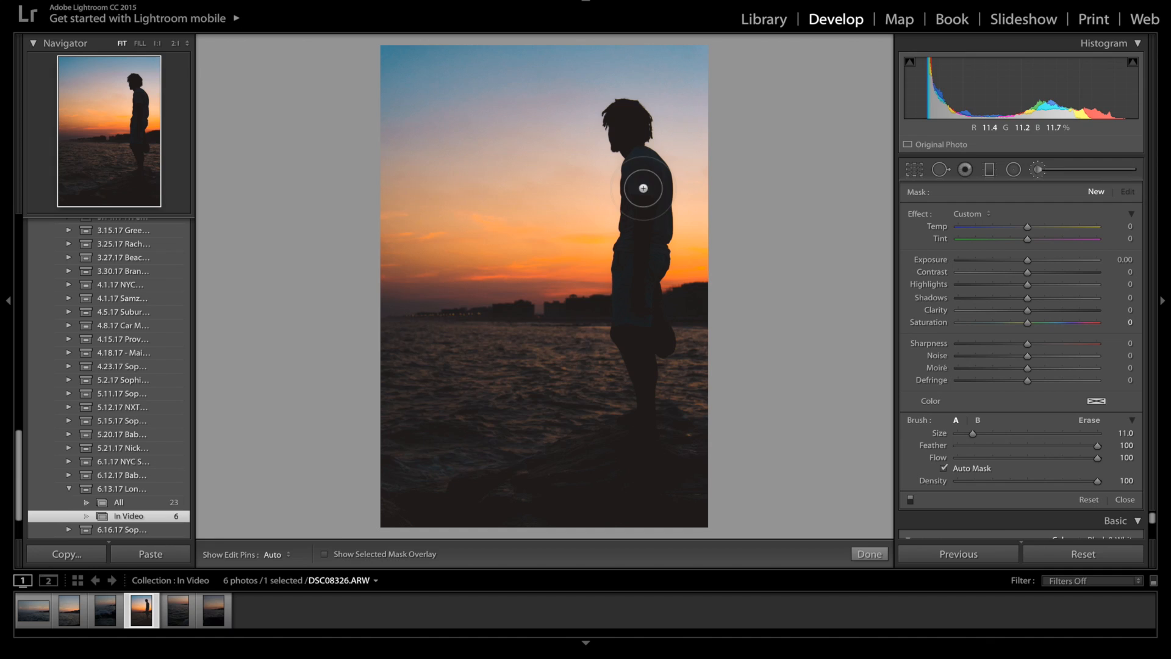
left_click(1023, 446)
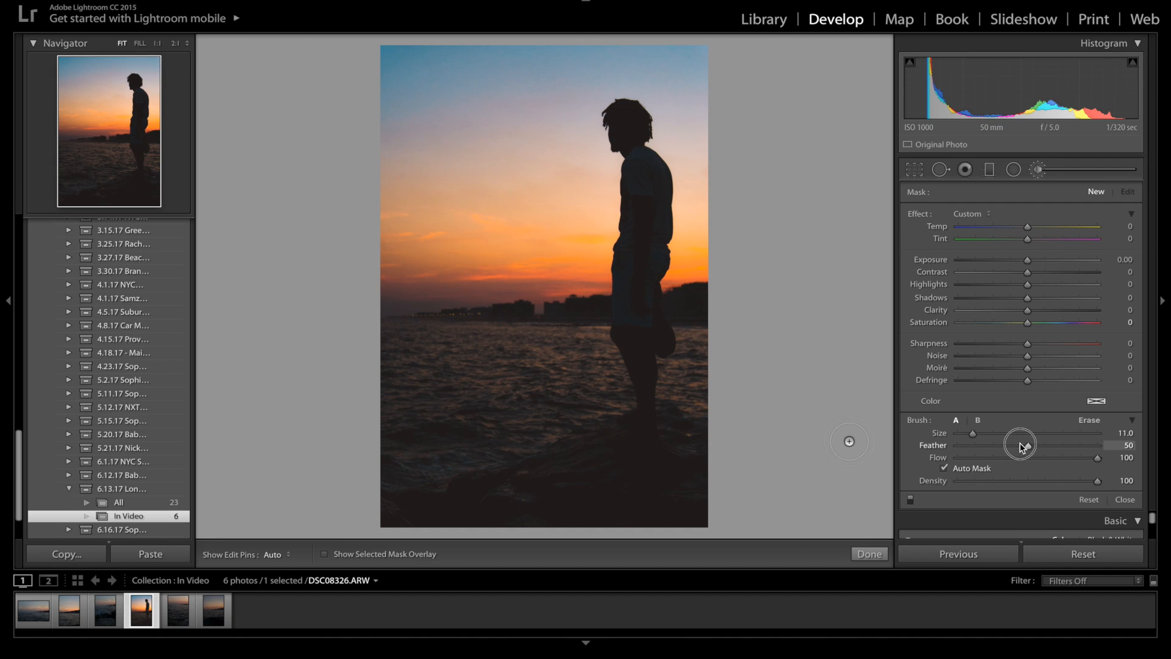
left_click_drag(1022, 446, 1099, 452)
key("bracketleft")
key("bracketleft")
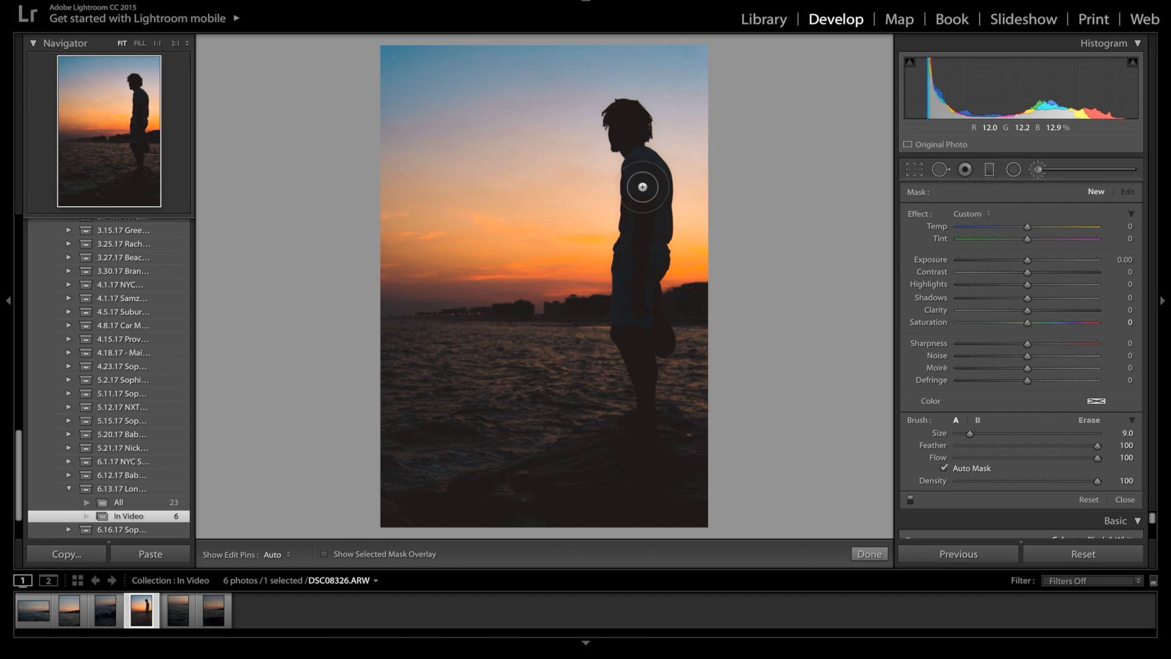
key("h")
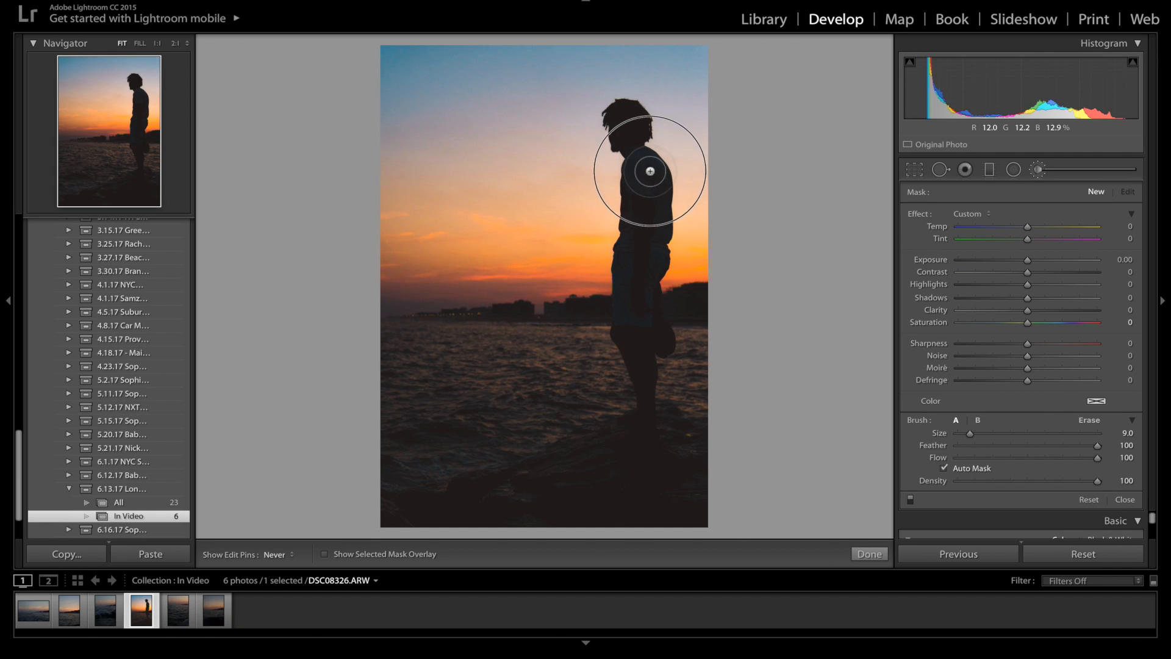
Paint the brush mask over the standing man's torso and down to his upper legs.
mouse_move(652, 174)
left_mouse_down()
mouse_move(648, 293)
mouse_move(662, 342)
mouse_move(628, 331)
mouse_move(622, 314)
mouse_move(635, 183)
mouse_move(646, 195)
left_mouse_up()
left_click(633, 333)
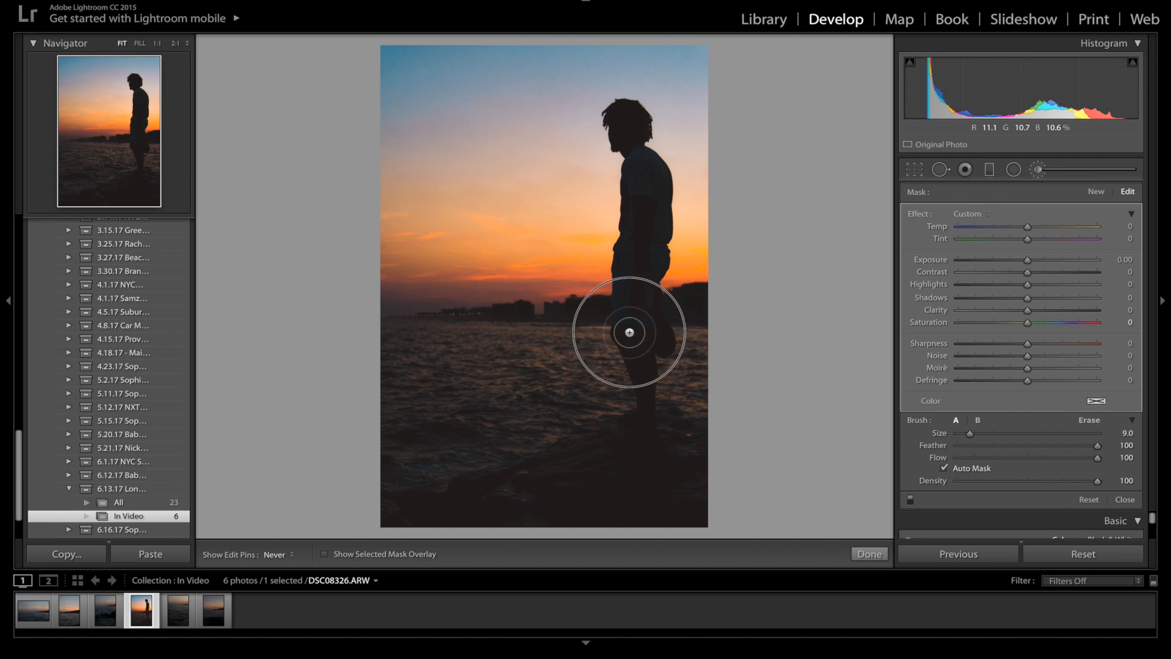
key("h")
key("h")
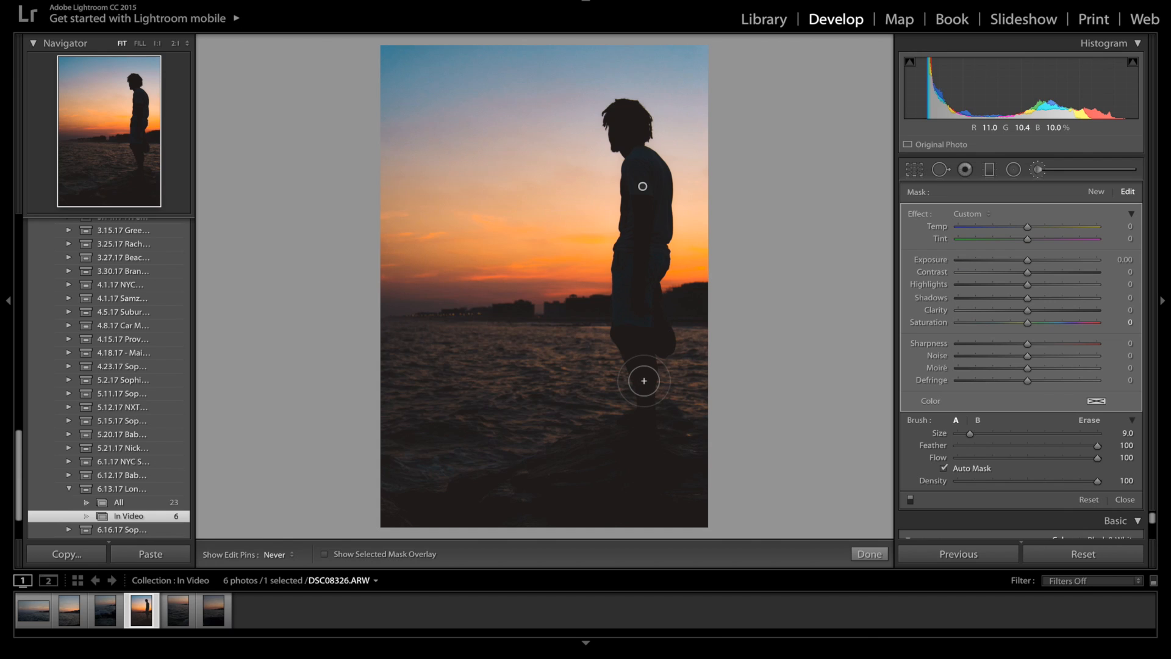
Reduce the brush to size 6 and paint the mask over the man's lower legs and the rock beneath him.
key("bracketleft")
key("bracketleft")
key("bracketleft")
key("bracketleft")
key("bracketleft")
key("bracketright")
key("bracketright")
key("h")
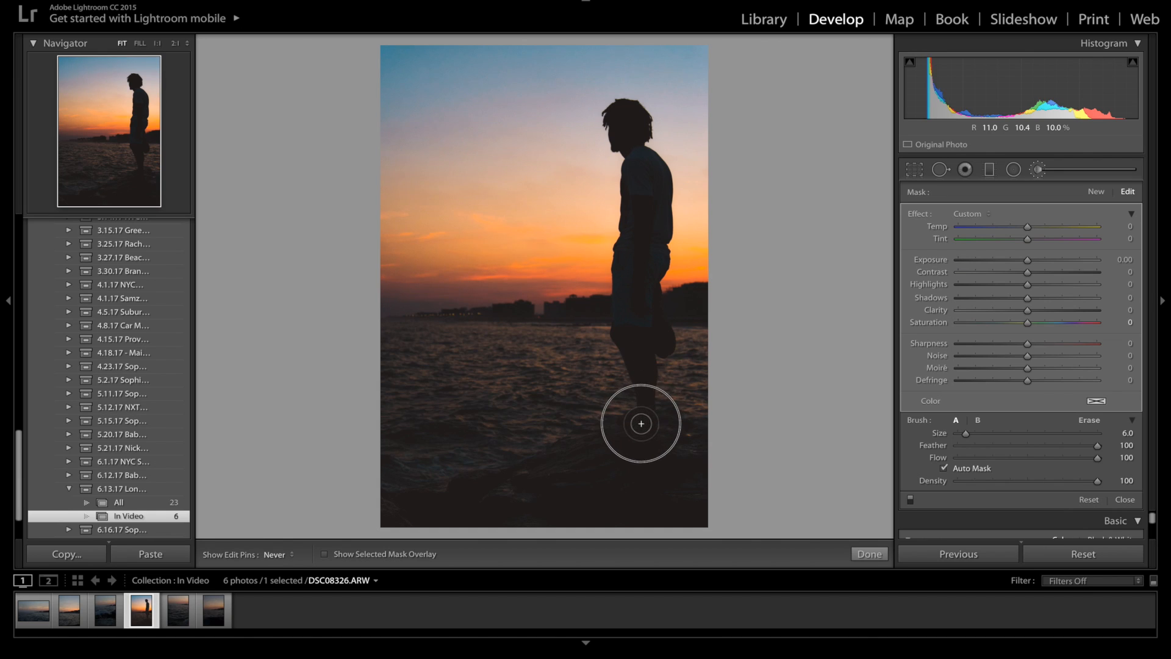
mouse_move(642, 424)
left_mouse_down()
mouse_move(512, 482)
mouse_move(400, 506)
mouse_move(640, 523)
mouse_move(699, 498)
mouse_move(706, 460)
mouse_move(641, 445)
mouse_move(587, 462)
mouse_move(726, 470)
mouse_move(531, 497)
mouse_move(567, 492)
mouse_move(469, 493)
mouse_move(601, 467)
mouse_move(682, 470)
mouse_move(567, 493)
mouse_move(720, 484)
left_mouse_up()
Enlarge the brush to size 11 and extend the mask across the rocks at the man's feet.
key("bracketright")
key("bracketright")
key("bracketright")
key("bracketright")
key("bracketright")
key("h")
key("h")
key("h")
key("h")
key("h")
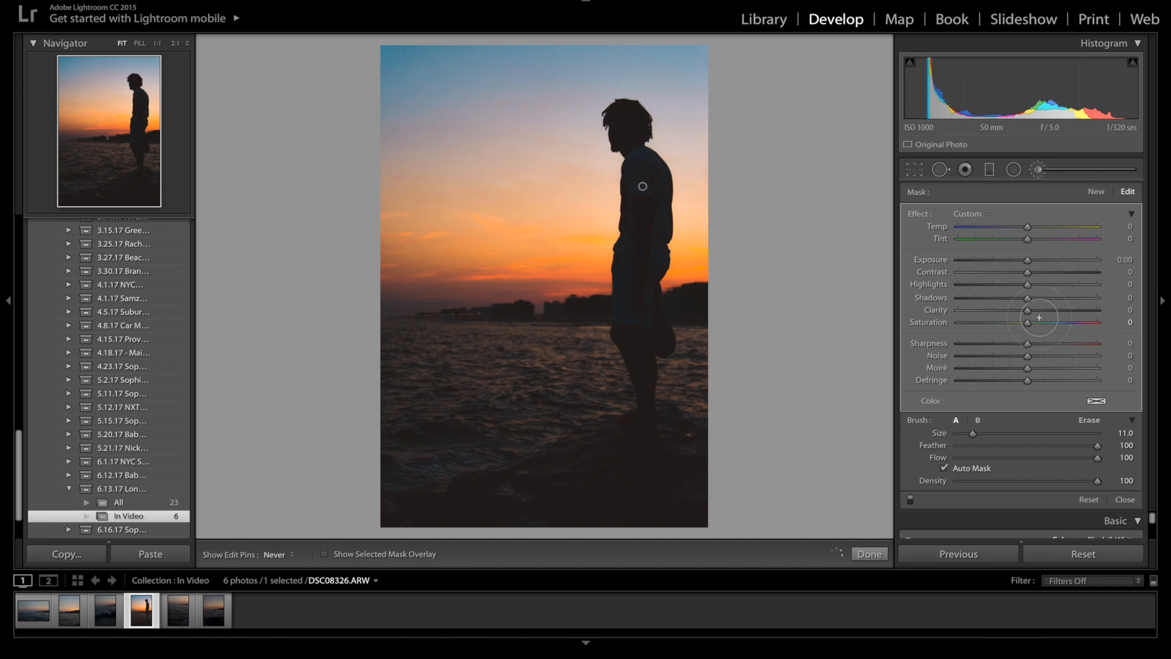
key("h")
Set the mask's exposure to 1.38 after undoing a shadows boost, and paint the mask over the rocks in the photo's lower-left corner.
left_click_drag(1047, 299, 1094, 299)
key("ctrl+z")
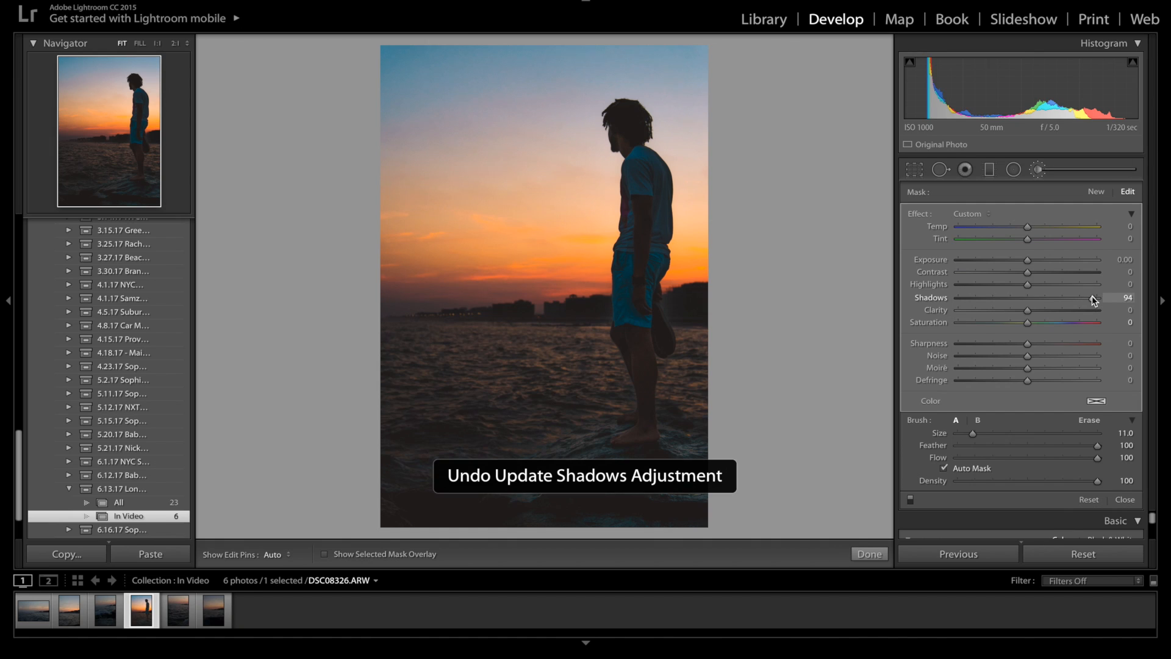
left_click_drag(1033, 258, 1052, 263)
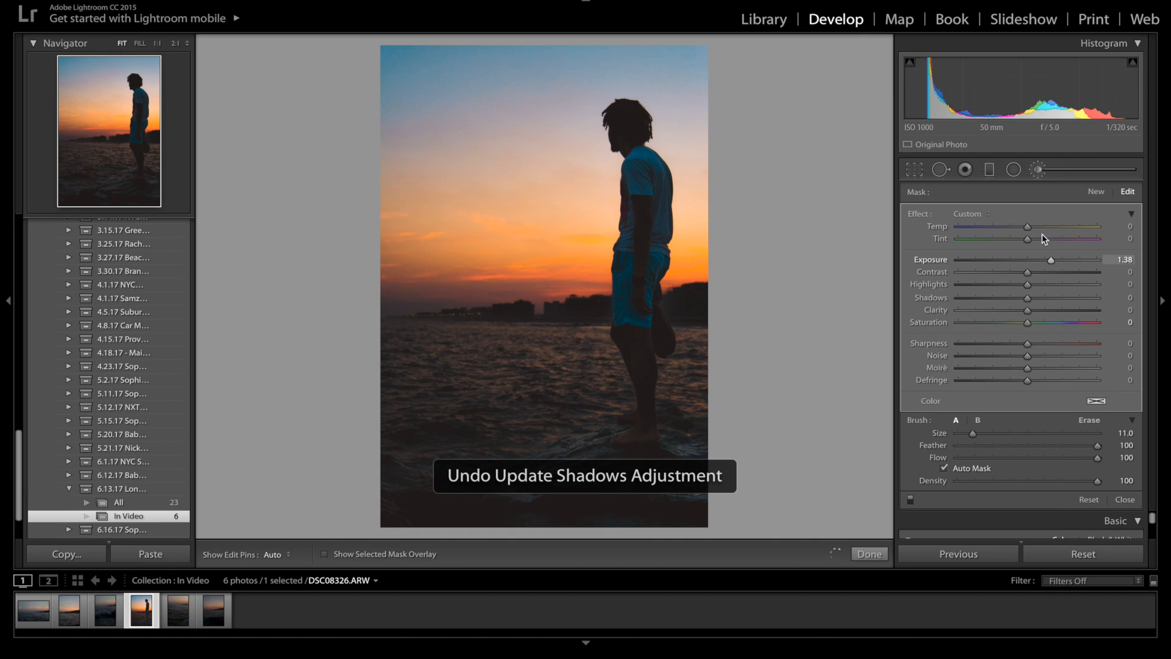
key("h")
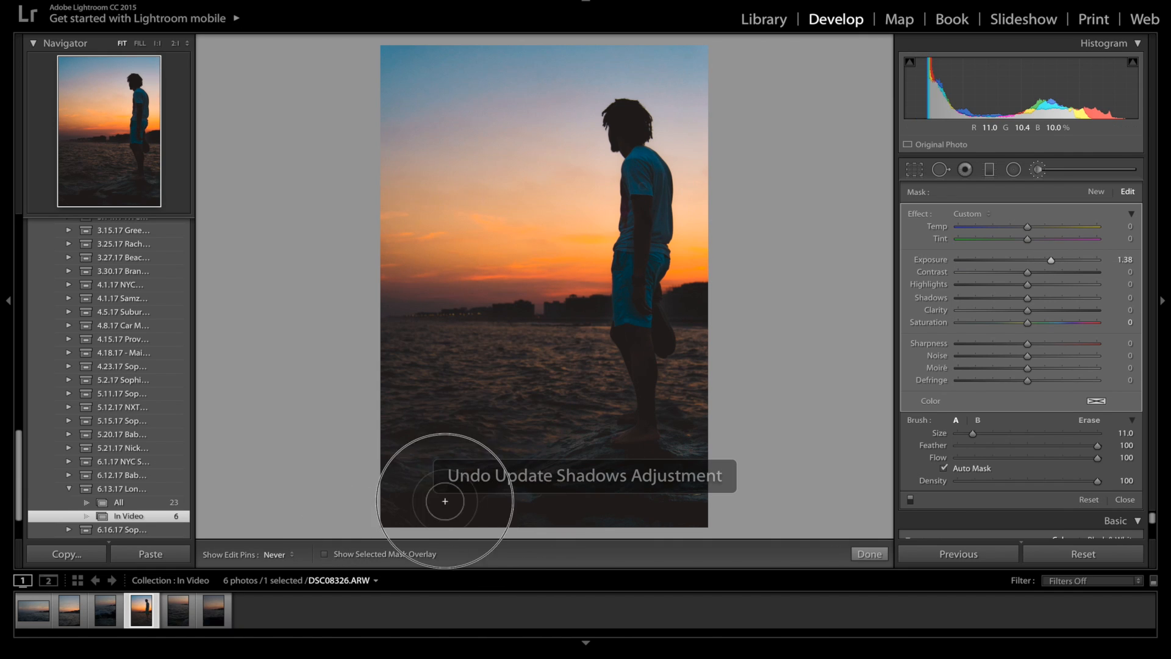
left_click_drag(446, 501, 413, 501)
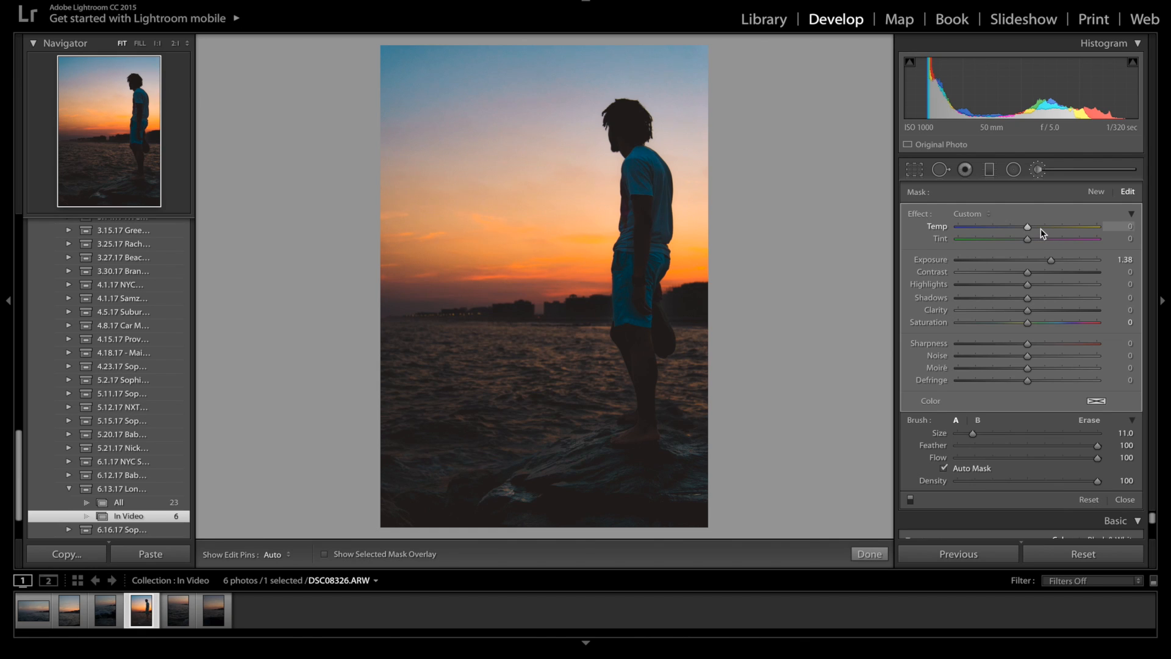
Set the brush mask's Temp to 49 and Tint to 37, undoing a trial Temp shift to −5.
left_click_drag(1041, 228, 1062, 234)
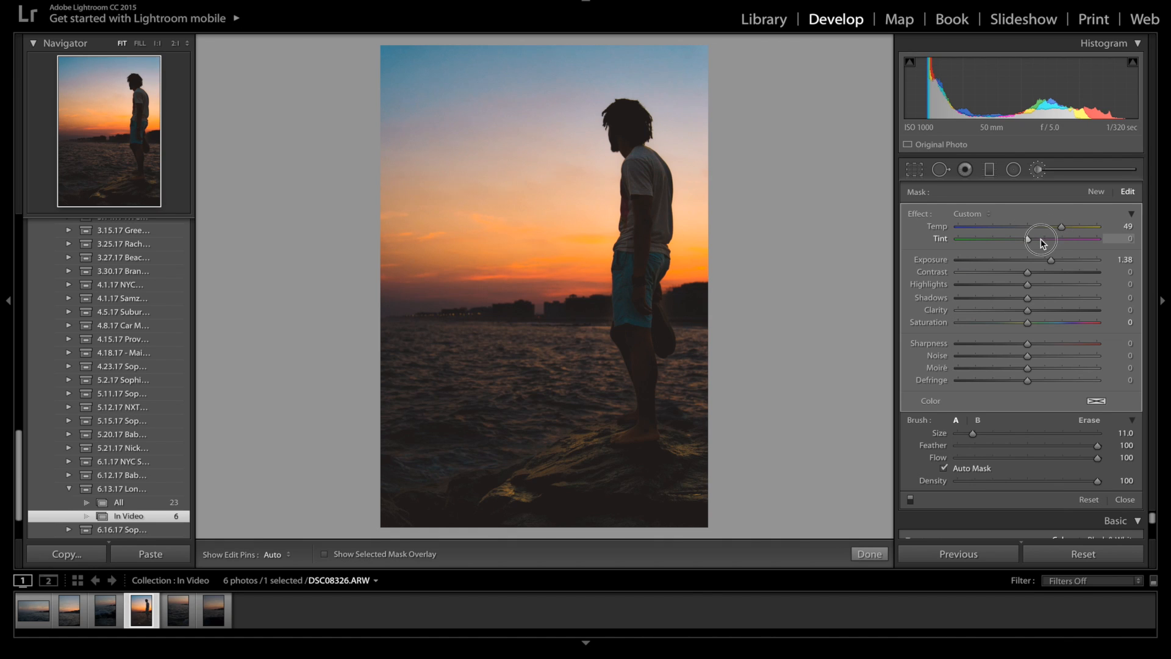
mouse_move(1042, 239)
left_mouse_down()
mouse_move(1058, 240)
mouse_move(1025, 226)
left_mouse_up()
left_click(1025, 226)
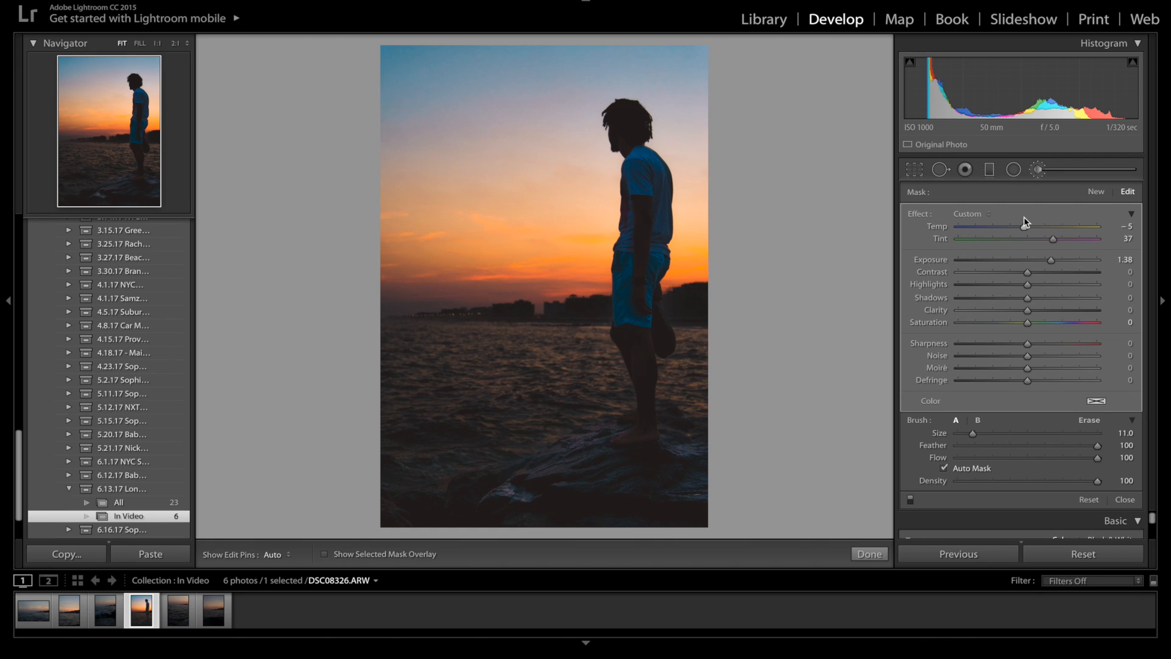
key("ctrl+z")
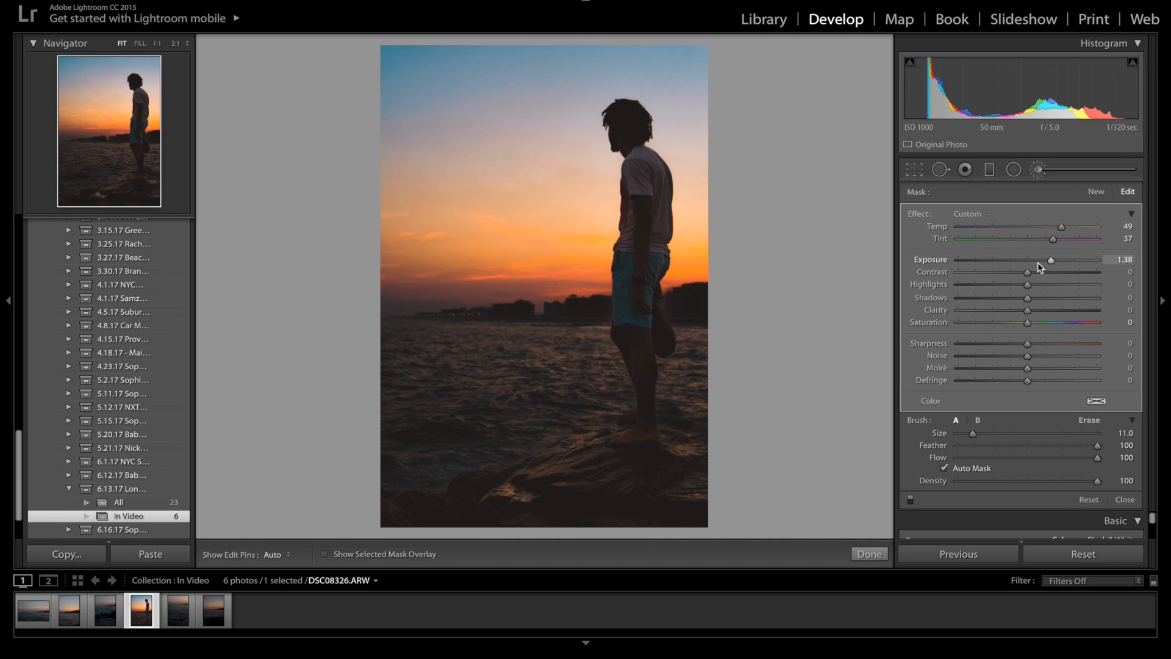
Set the man's brush mask to Temp 48, Tint 34, Exposure 1.62, Contrast −2, Highlights 55, Clarity −22 and Saturation 37.
mouse_move(1054, 273)
left_mouse_down()
mouse_move(992, 278)
mouse_move(1065, 285)
left_mouse_up()
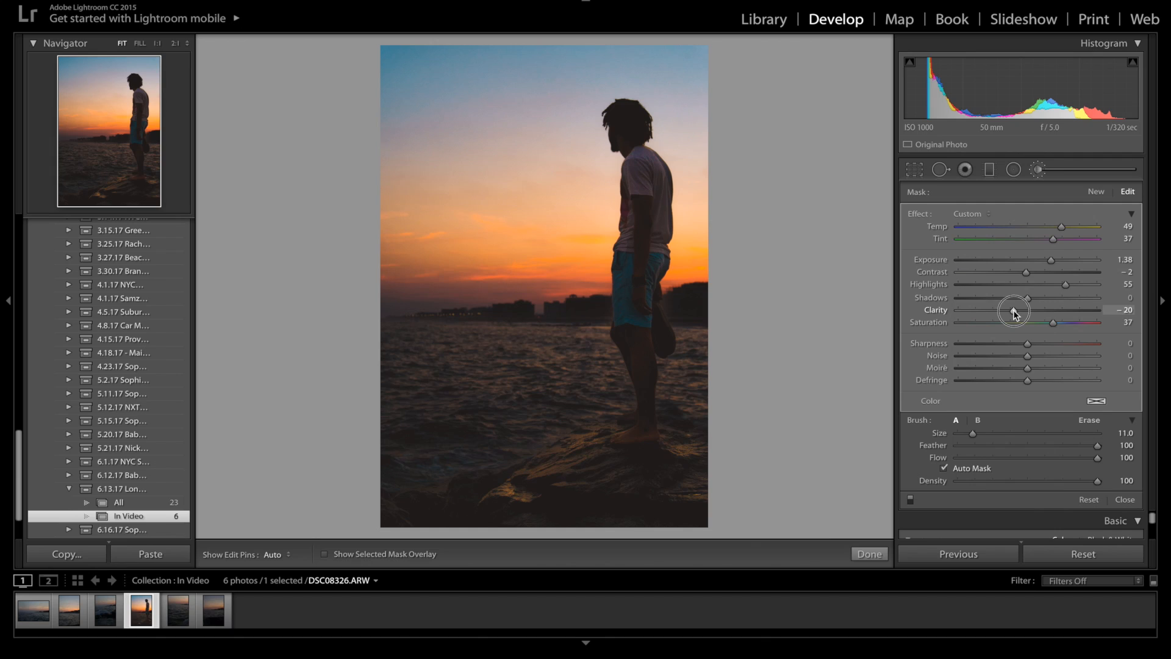
left_click_drag(1011, 308, 1012, 309)
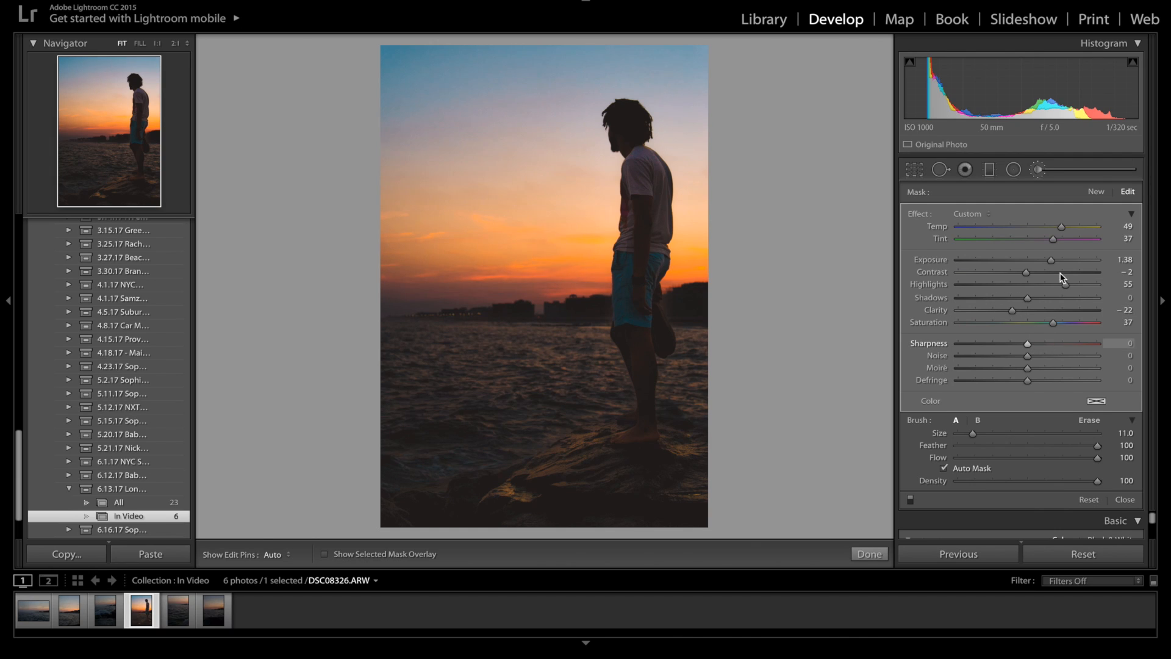
left_click_drag(1069, 240, 1053, 246)
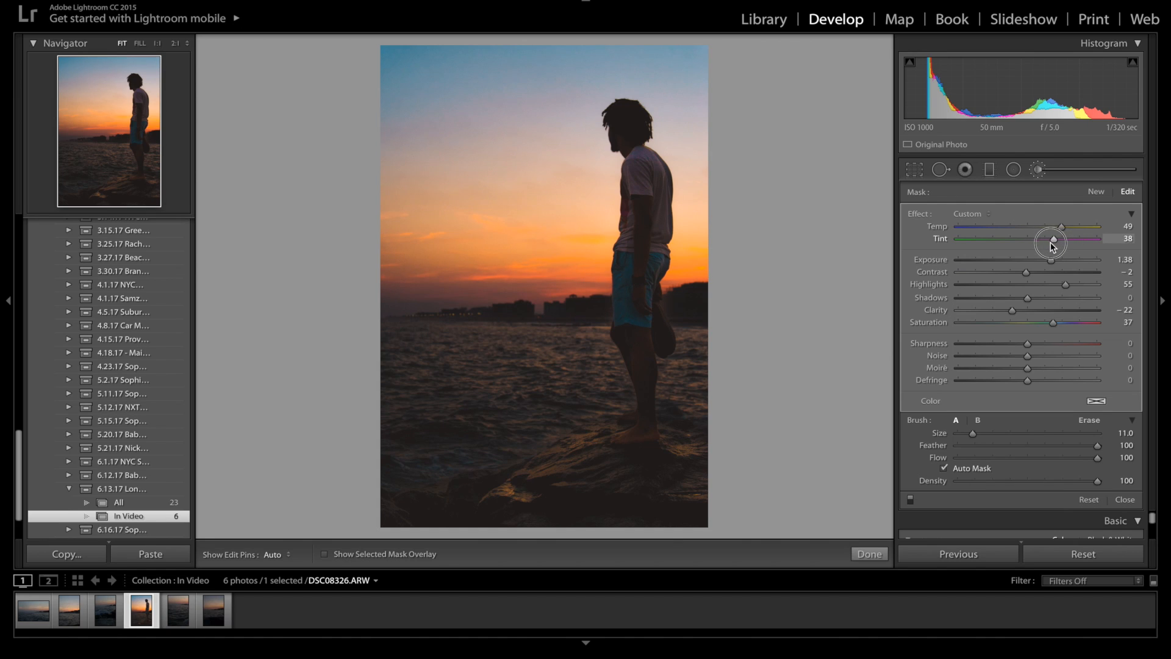
left_click(1066, 227)
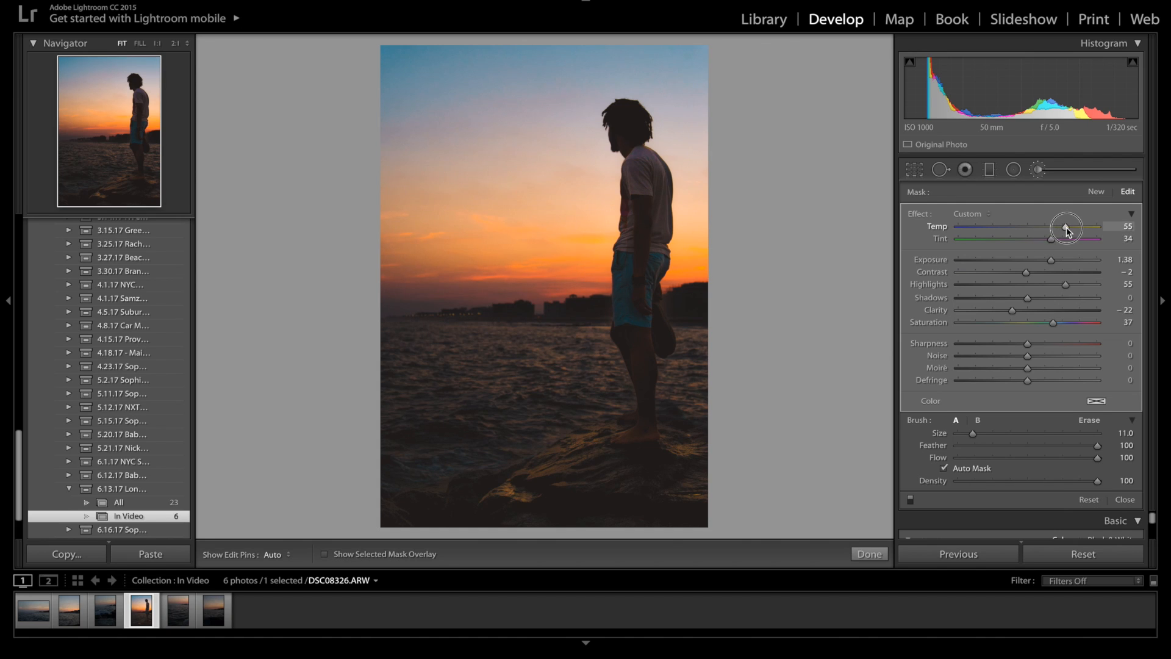
left_click_drag(1065, 231, 1065, 230)
left_click(1055, 261)
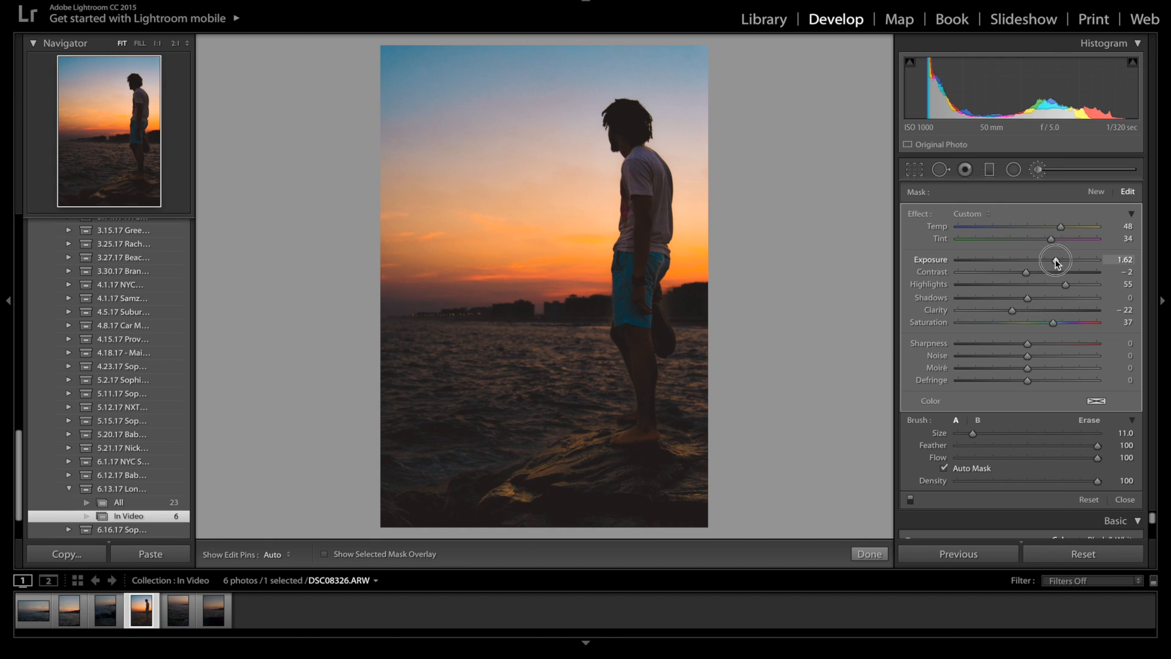
Start a new adjustment brush mask at size 11 and paint it over the rocks beneath the man's feet.
left_click(1097, 193)
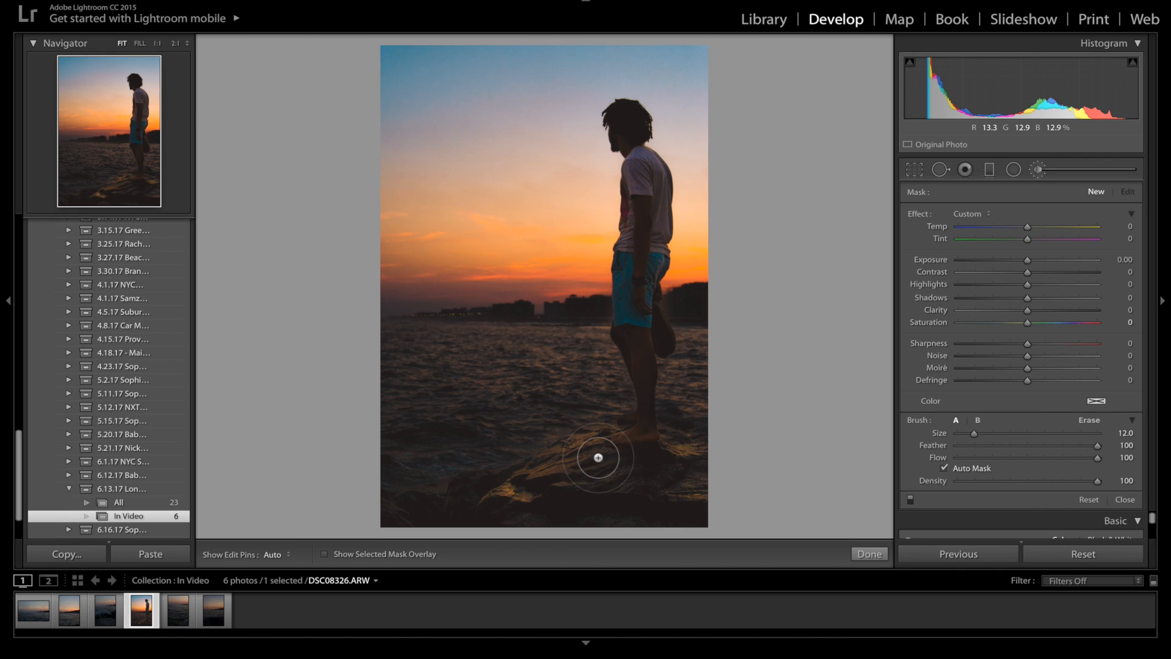
scroll(587, 474, "down", 1)
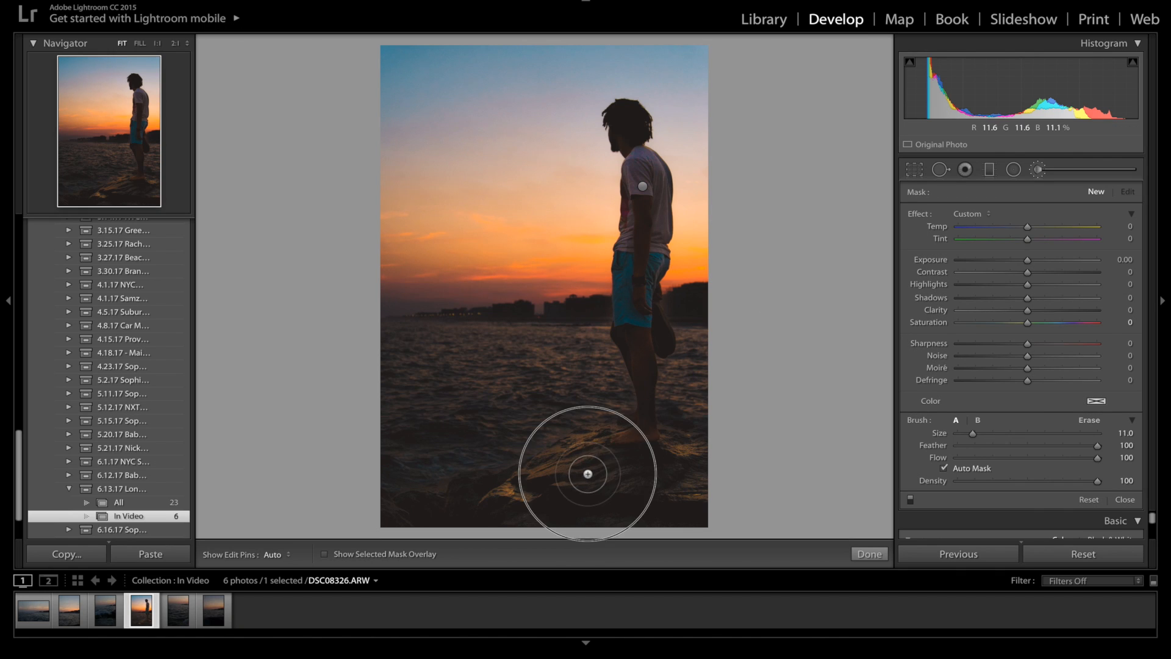
mouse_move(587, 474)
left_mouse_down()
mouse_move(683, 447)
mouse_move(715, 491)
mouse_move(565, 528)
mouse_move(662, 497)
mouse_move(706, 510)
mouse_move(592, 488)
mouse_move(553, 464)
mouse_move(582, 457)
mouse_move(525, 490)
mouse_move(428, 507)
mouse_move(527, 495)
mouse_move(405, 507)
mouse_move(635, 498)
left_mouse_up()
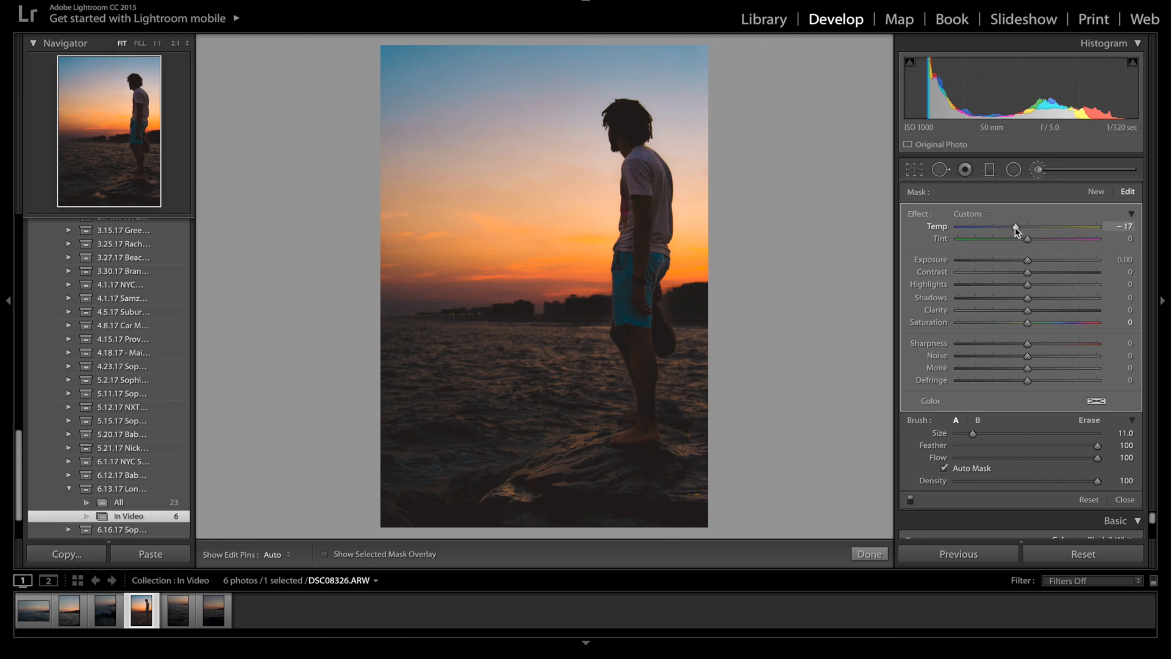
Set the rock mask's Temp to −17, Tint to 17 and Clarity to 34.
left_click_drag(1027, 238, 1038, 235)
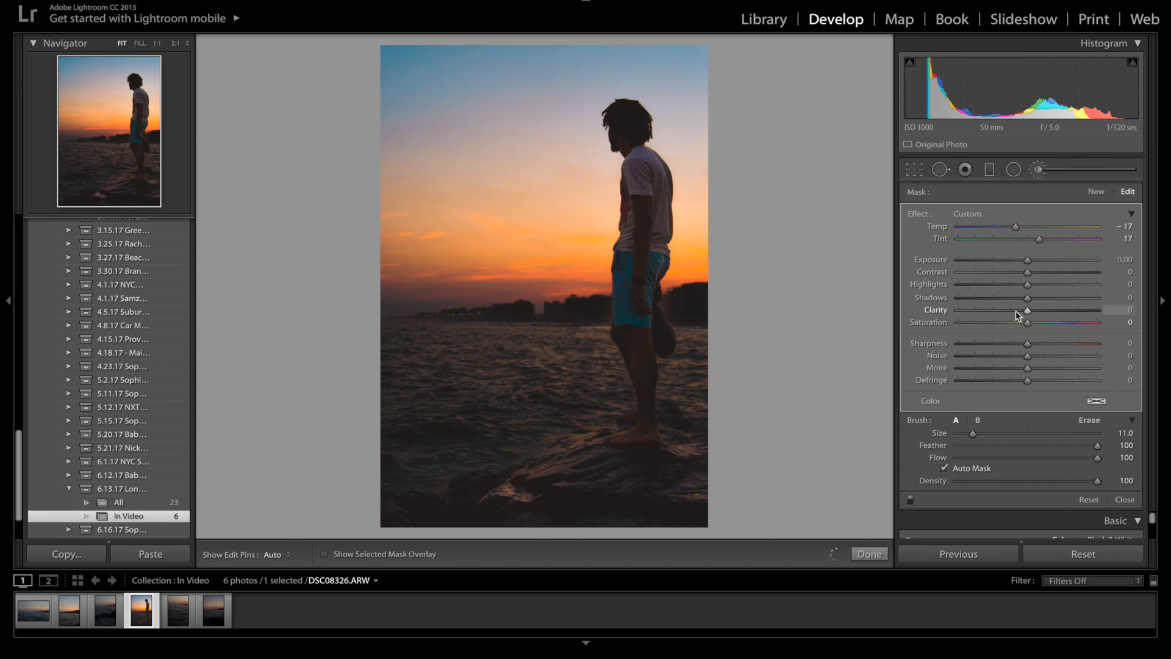
left_click(1050, 310)
left_click_drag(1050, 310, 1052, 312)
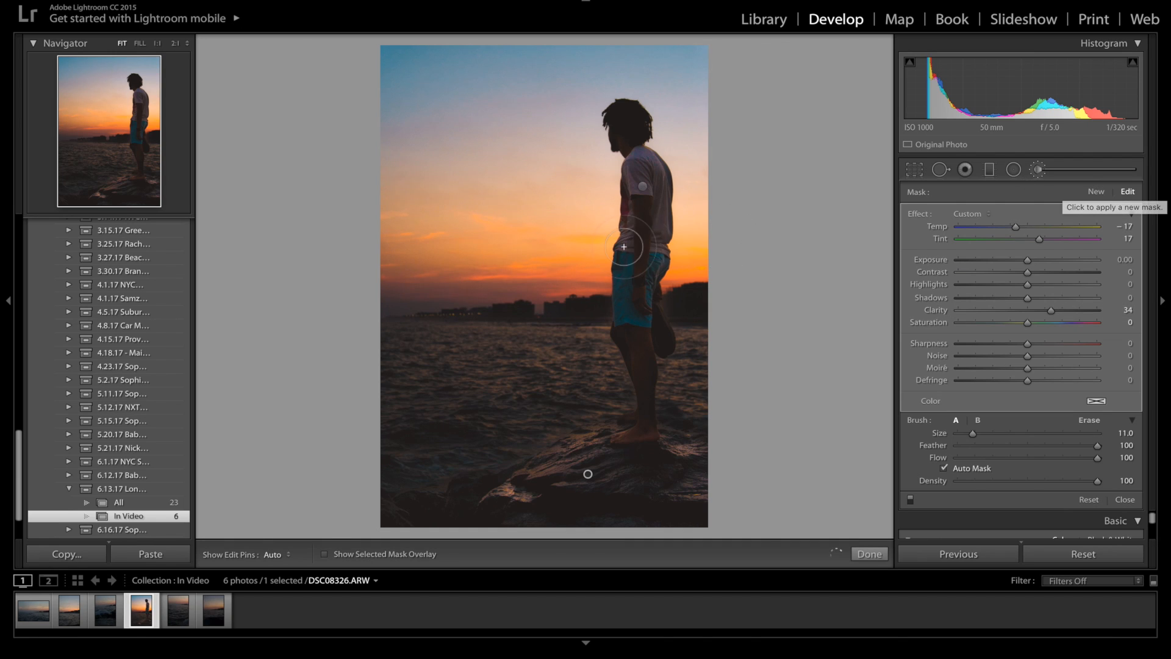
Select the man's mask and erase its spill around his raised foot and lower legs with a size 4 eraser.
left_click(642, 188)
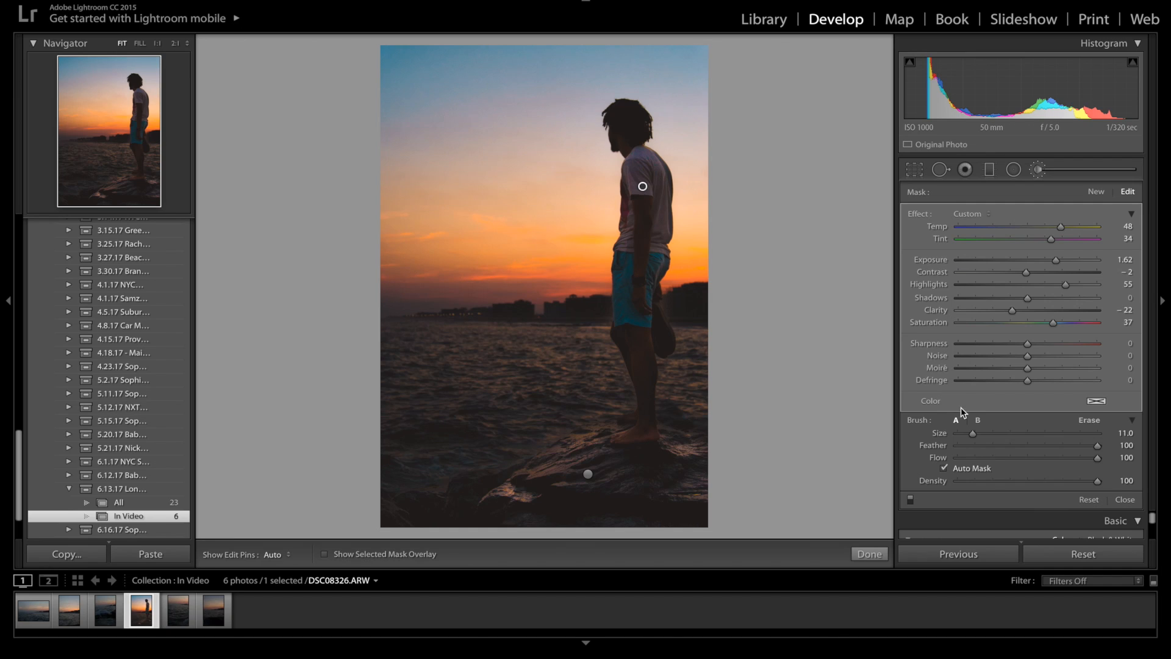
left_click(1090, 421)
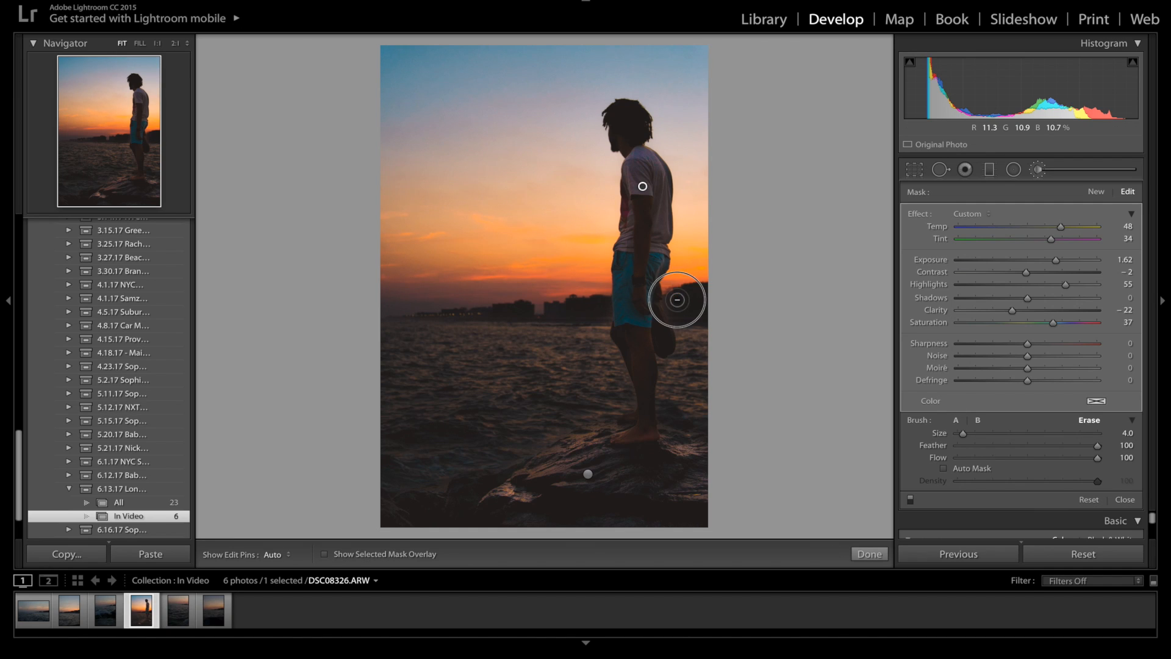
key("h")
mouse_move(679, 327)
left_mouse_down()
mouse_move(664, 430)
mouse_move(685, 326)
mouse_move(678, 306)
mouse_move(668, 305)
mouse_move(681, 329)
mouse_move(664, 308)
mouse_move(687, 332)
mouse_move(667, 283)
mouse_move(681, 165)
mouse_move(653, 141)
mouse_move(660, 115)
mouse_move(622, 92)
mouse_move(591, 114)
mouse_move(616, 162)
mouse_move(607, 359)
mouse_move(629, 408)
left_mouse_up()
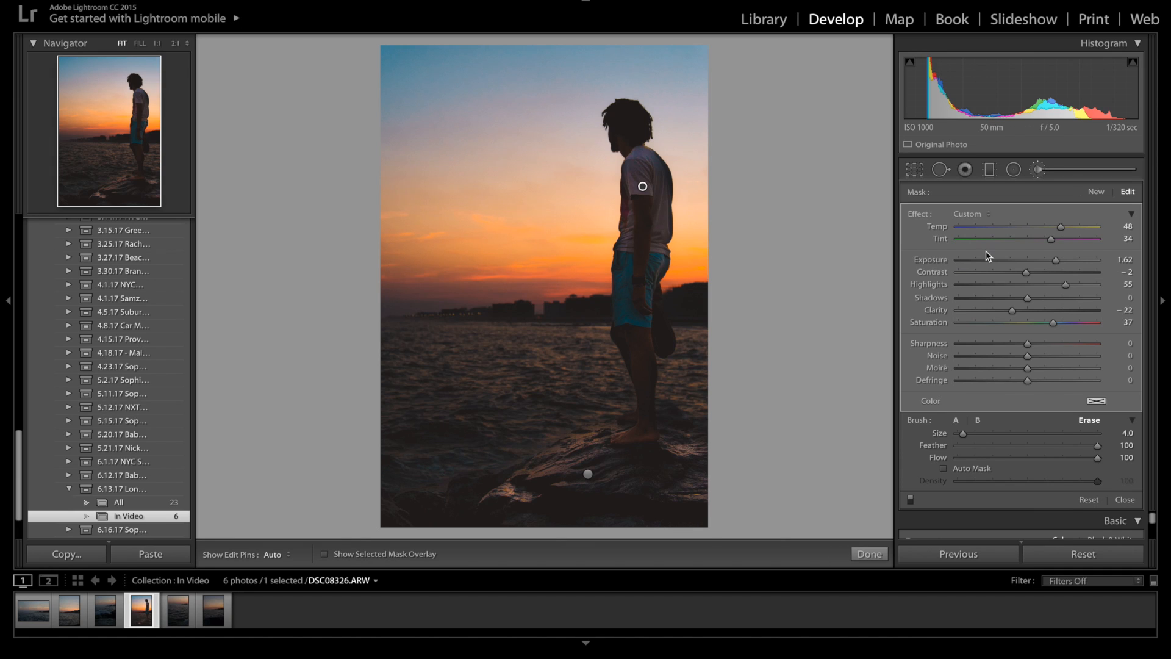
Reselect the man's mask, paint over his shirt and shorts with the brush at size 6, and reduce the brush to size 3.
left_click(1095, 193)
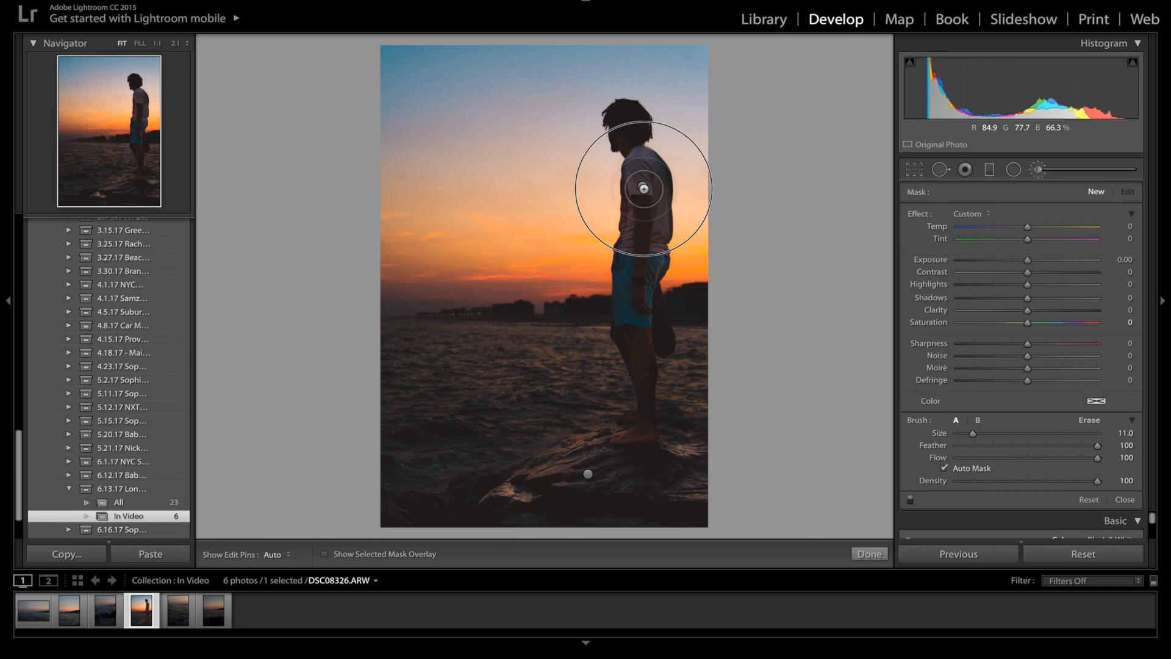
left_click(643, 188)
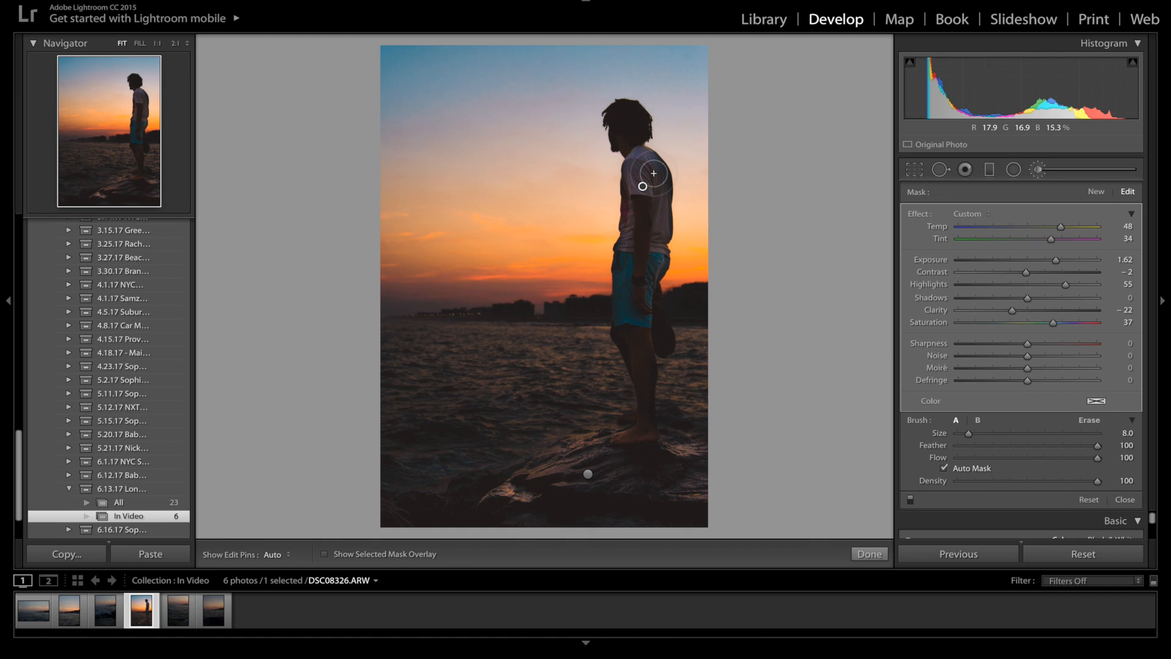
key("bracketleft")
key("bracketleft")
mouse_move(657, 174)
left_mouse_down()
mouse_move(647, 158)
mouse_move(661, 188)
mouse_move(643, 173)
mouse_move(630, 123)
mouse_move(643, 191)
mouse_move(640, 159)
mouse_move(644, 172)
mouse_move(624, 222)
mouse_move(631, 180)
mouse_move(633, 217)
mouse_move(612, 262)
mouse_move(621, 274)
left_mouse_up()
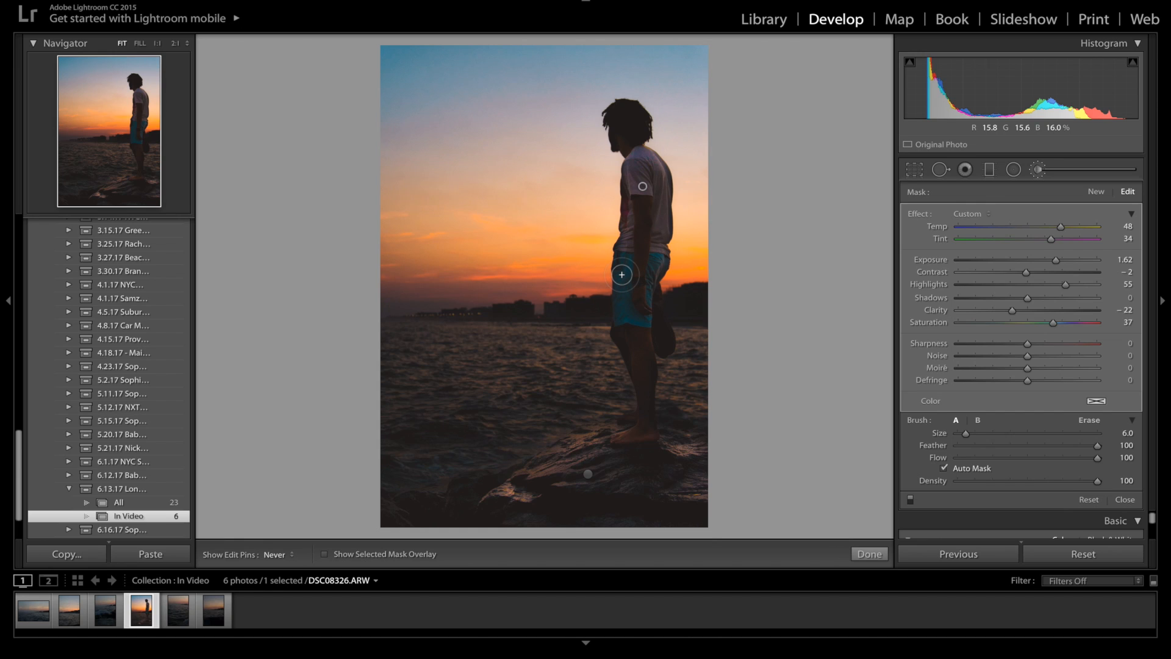
key("bracketleft")
key("bracketleft")
key("bracketleft")
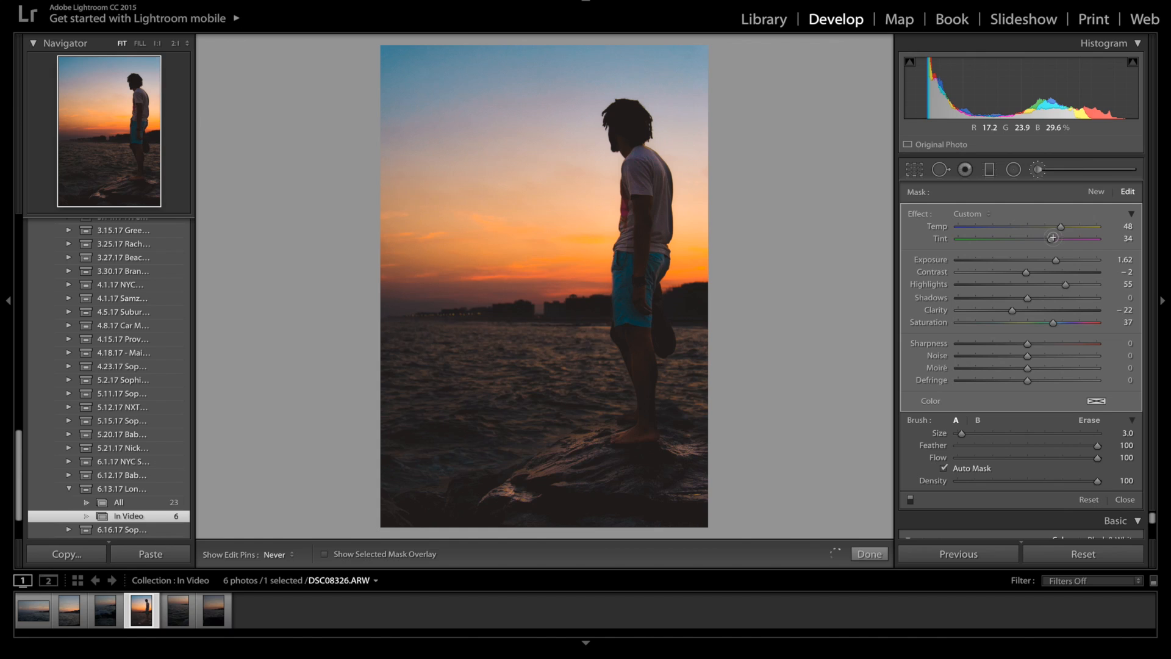
Start a new brush mask at size 4 and paint it over the man's arm, hand and upper leg.
left_click(1097, 192)
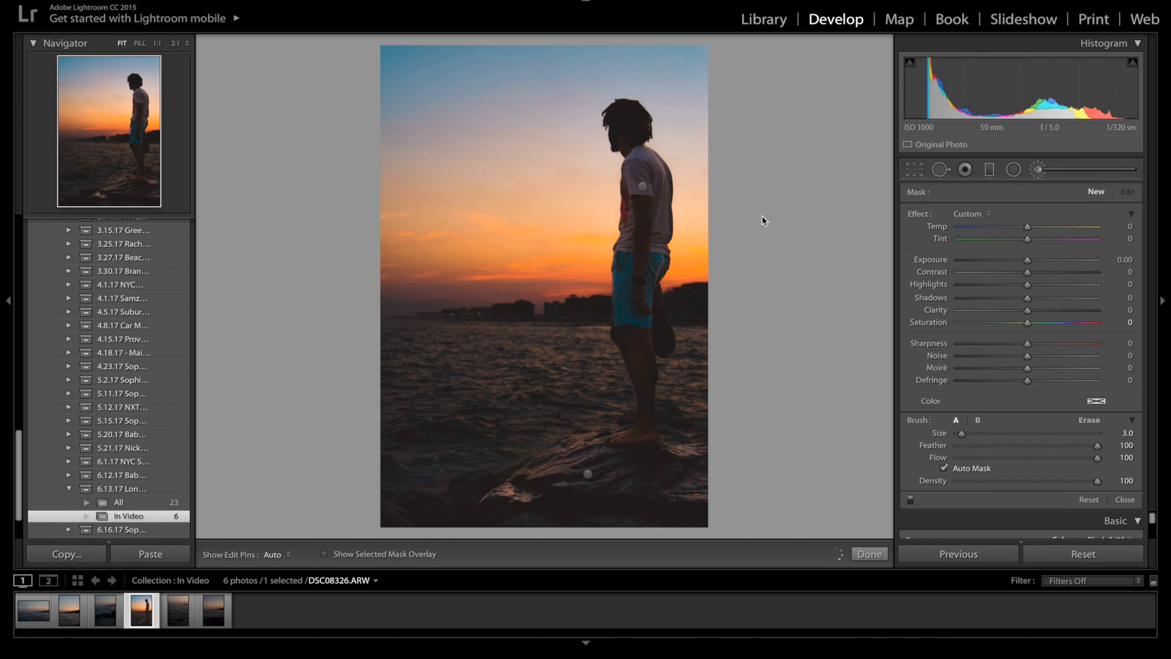
key("bracketright")
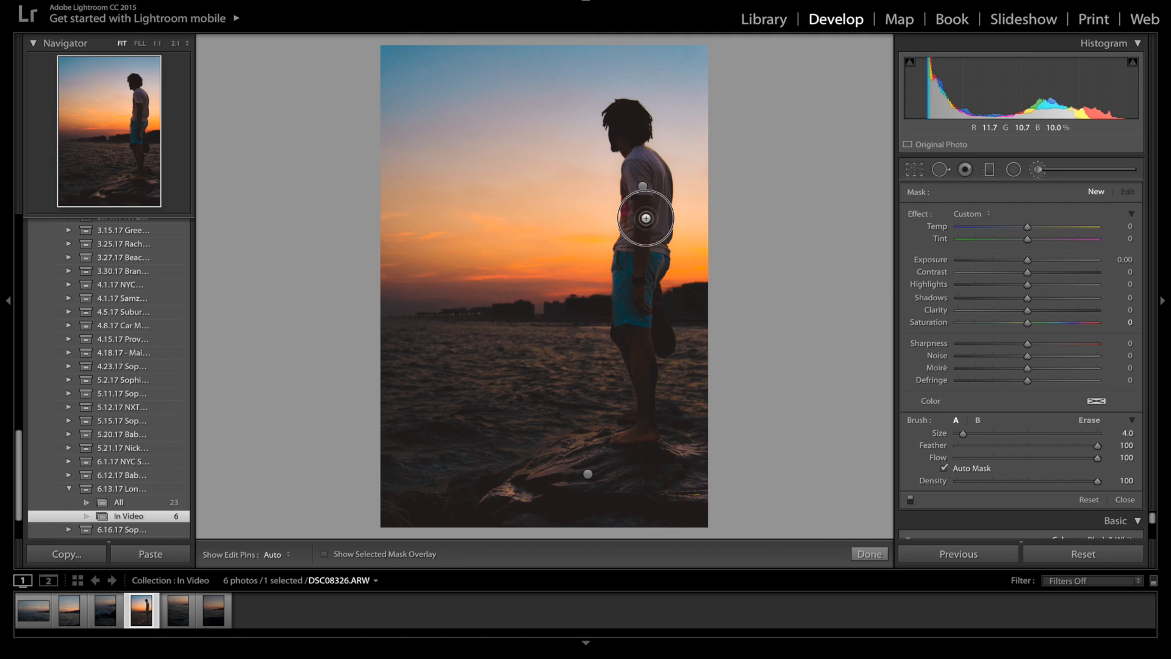
key("h")
left_click_drag(639, 287, 620, 336)
key("h")
key("h")
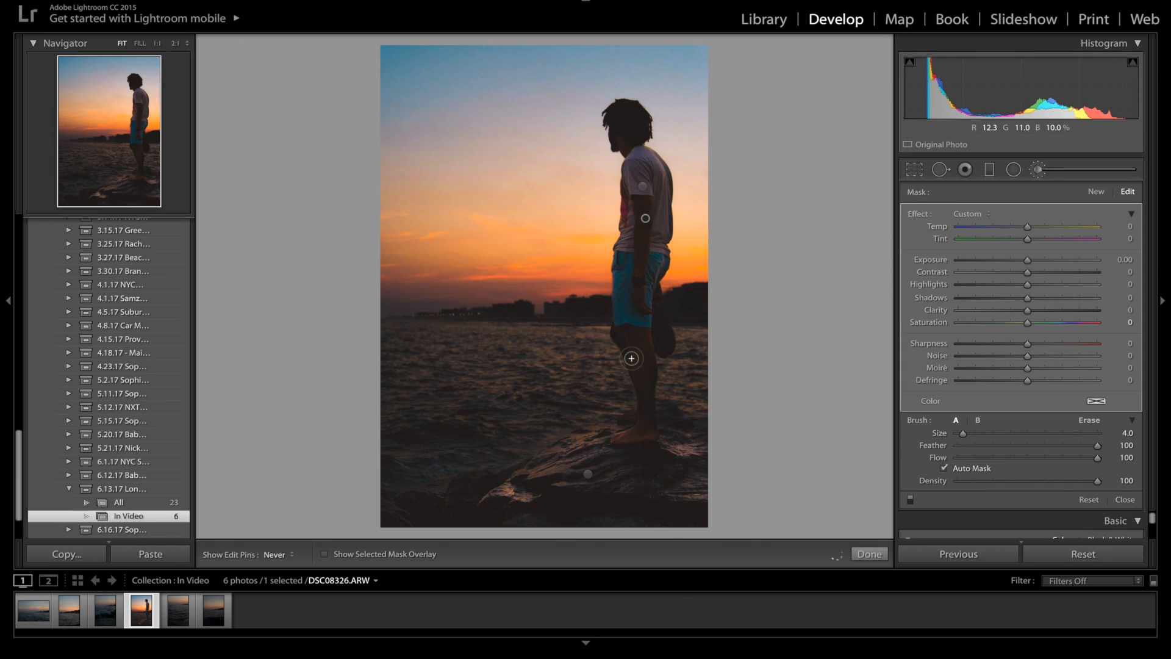
key("h")
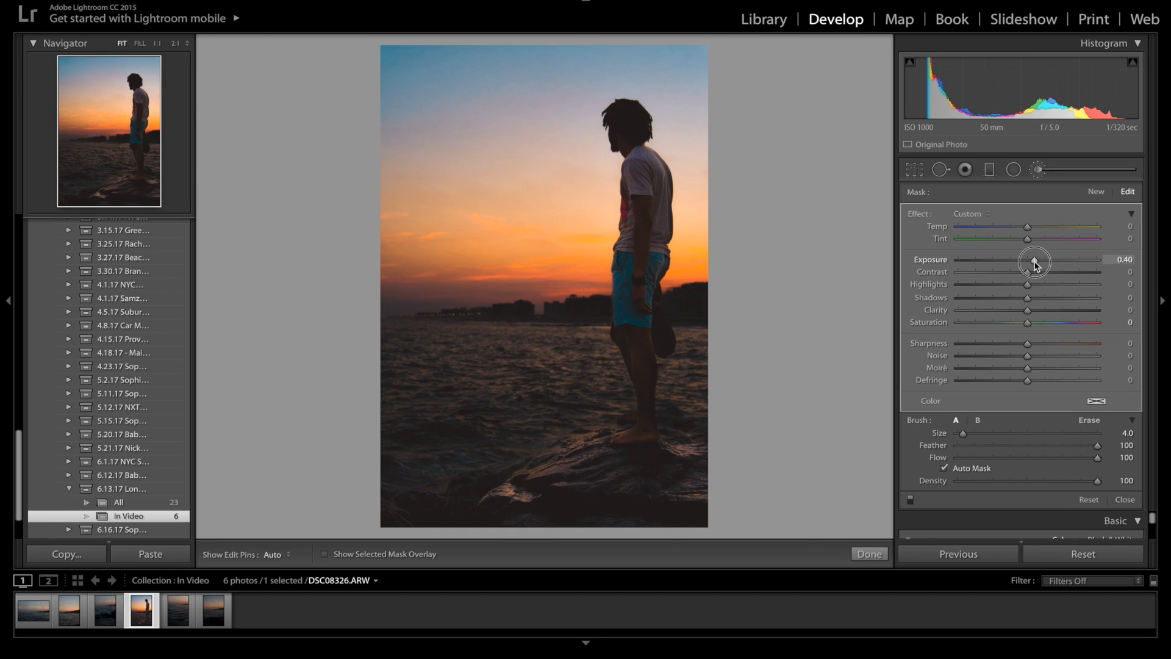
Set the new arm and leg mask's Exposure to 1.05 and Temp to −40.
left_click_drag(1035, 263, 1038, 260)
left_click(1016, 227)
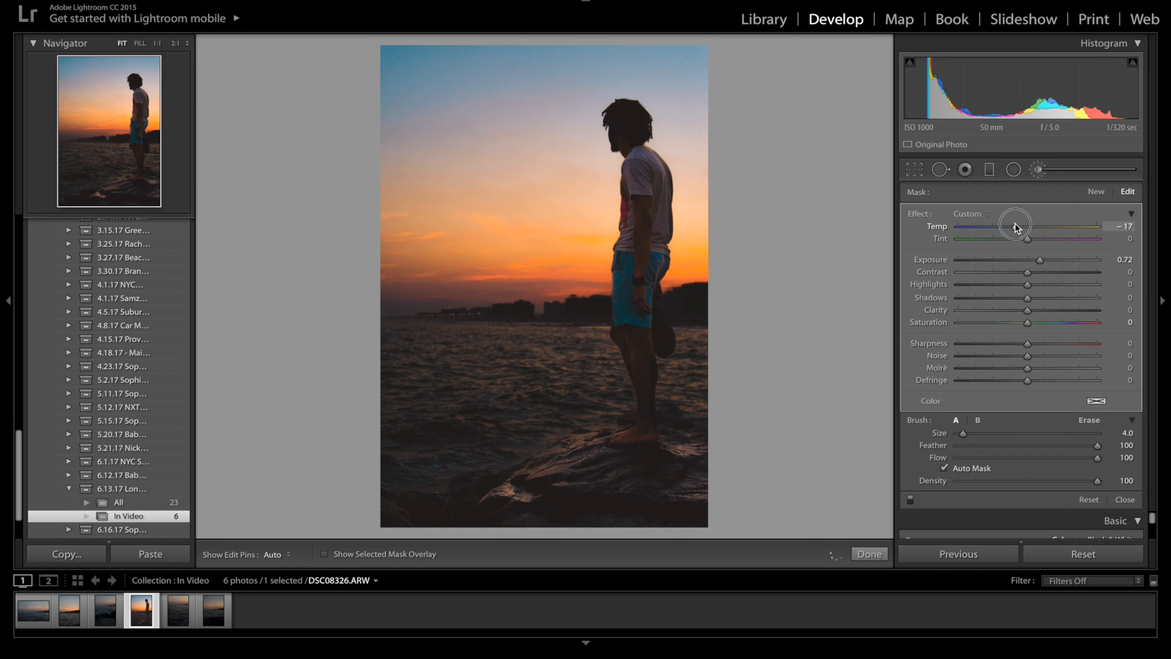
left_click_drag(1016, 227, 1009, 227)
left_click(1046, 260)
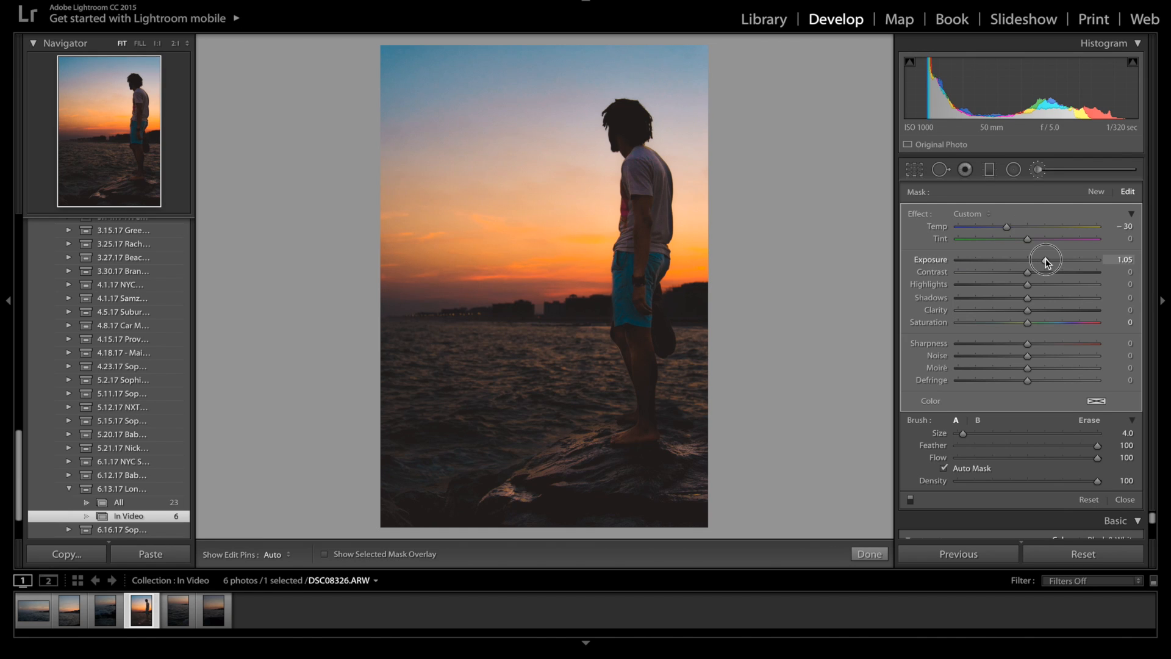
left_click_drag(1047, 262, 1046, 263)
left_click(997, 225)
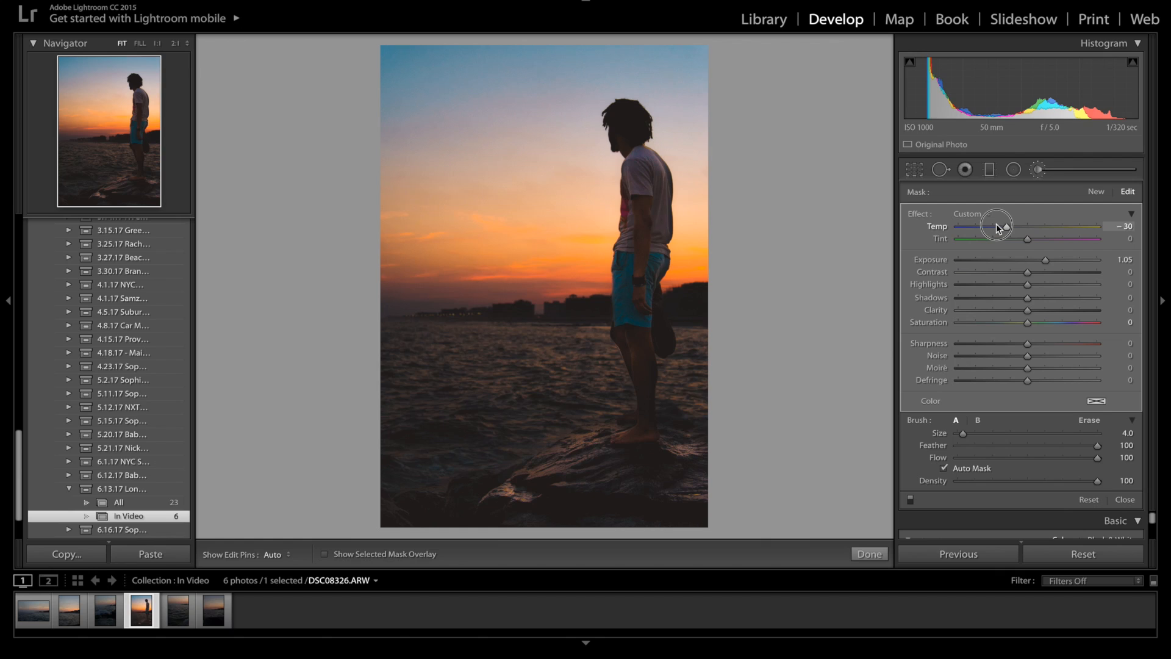
left_click_drag(1001, 228, 1001, 229)
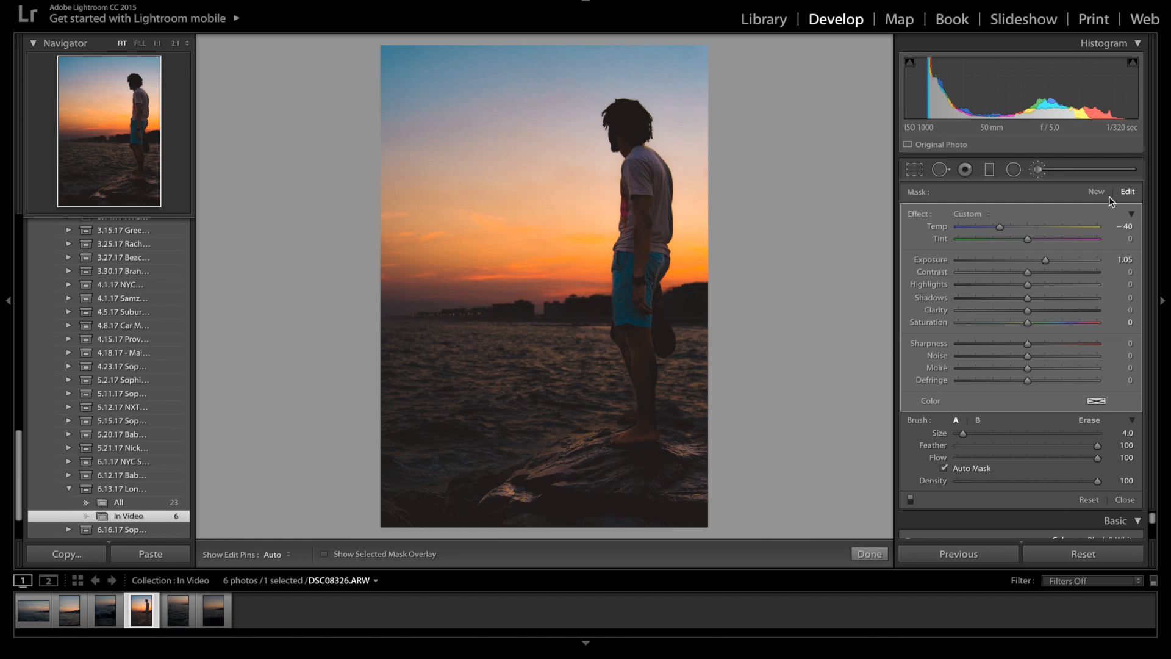
Erase the arm and leg mask's spill along the front edge of the man's leg at 1:1 view using a size 4 eraser.
left_click(1090, 420)
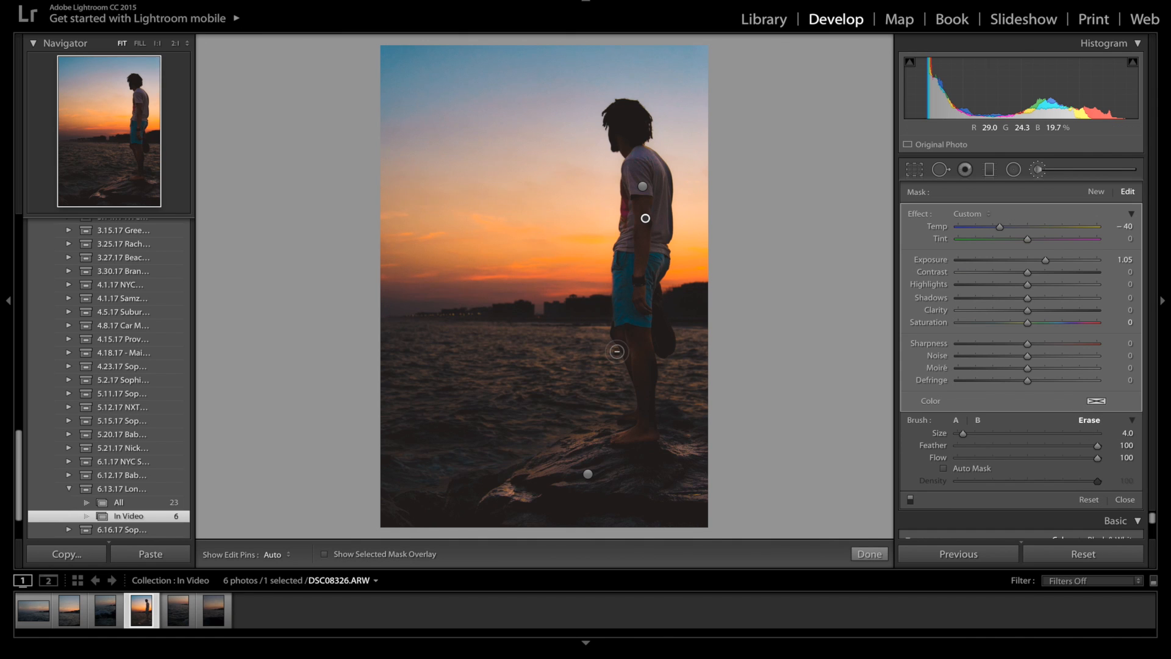
key("z")
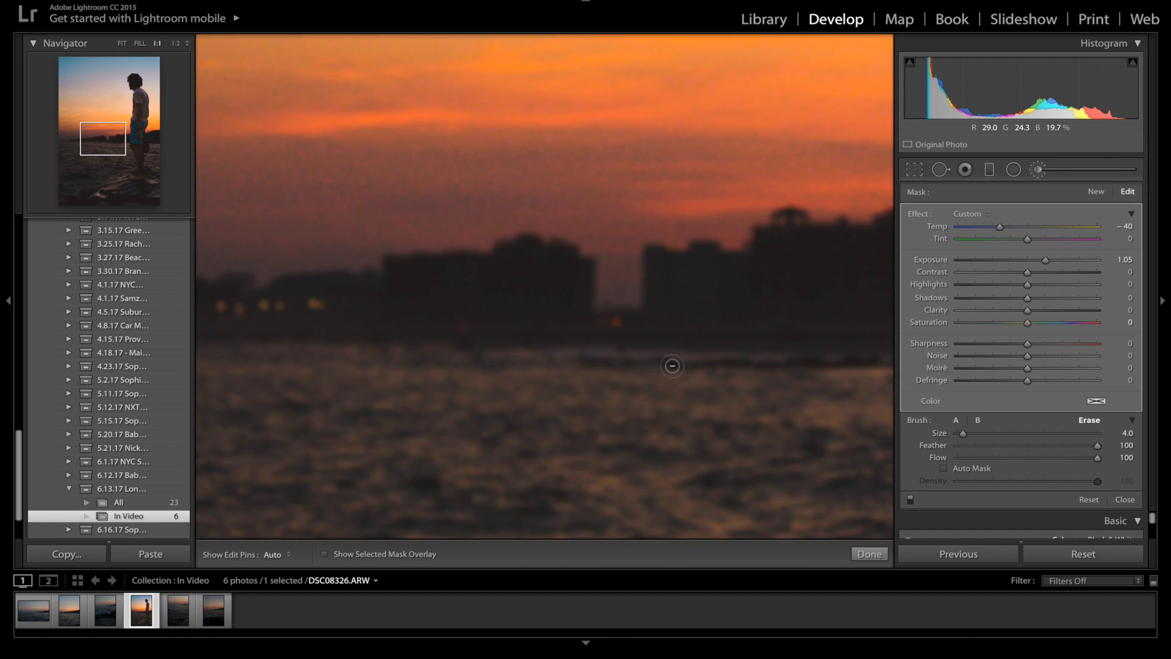
left_click(133, 146)
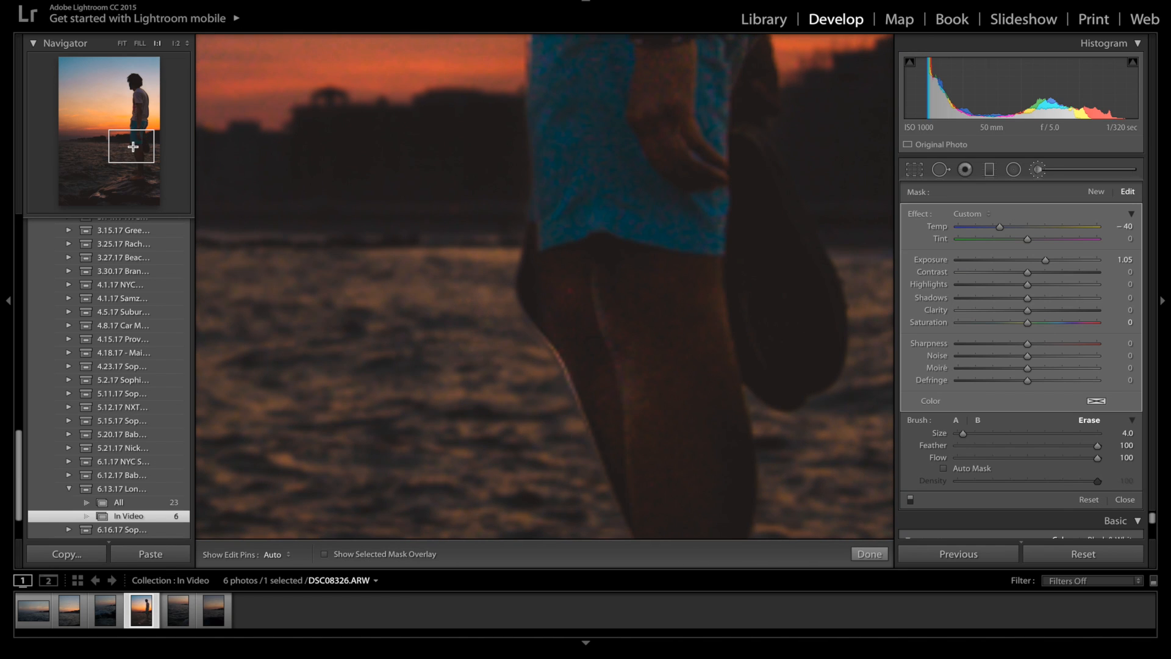
key("h")
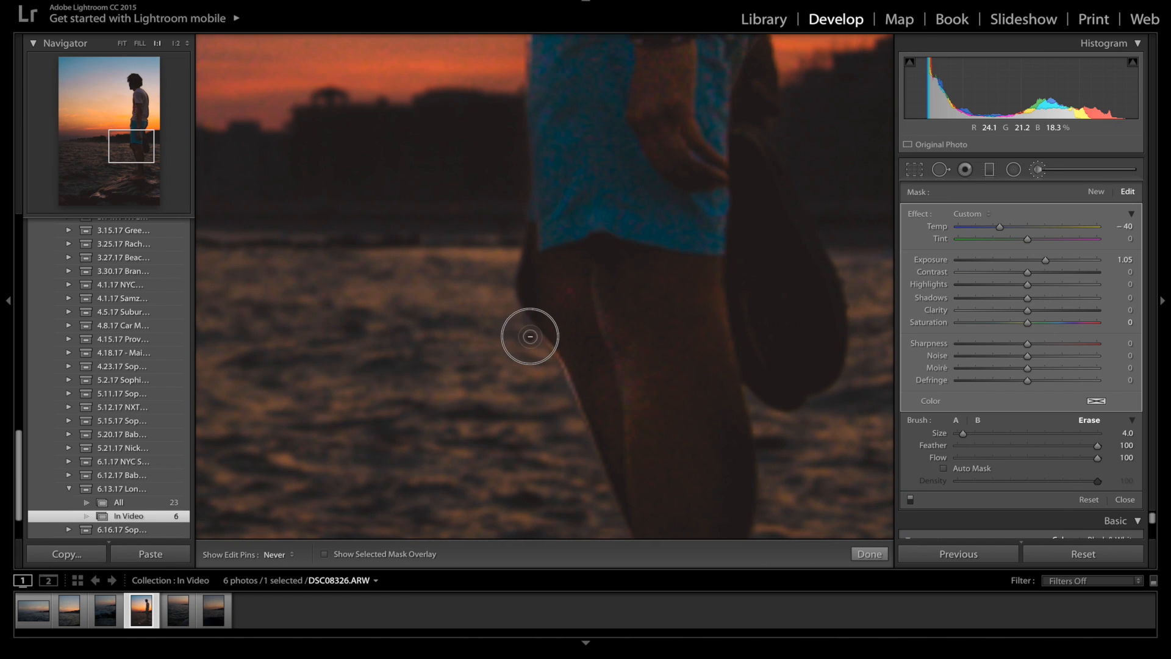
mouse_move(530, 336)
left_mouse_down()
mouse_move(577, 418)
mouse_move(539, 348)
mouse_move(560, 373)
mouse_move(578, 427)
left_mouse_up()
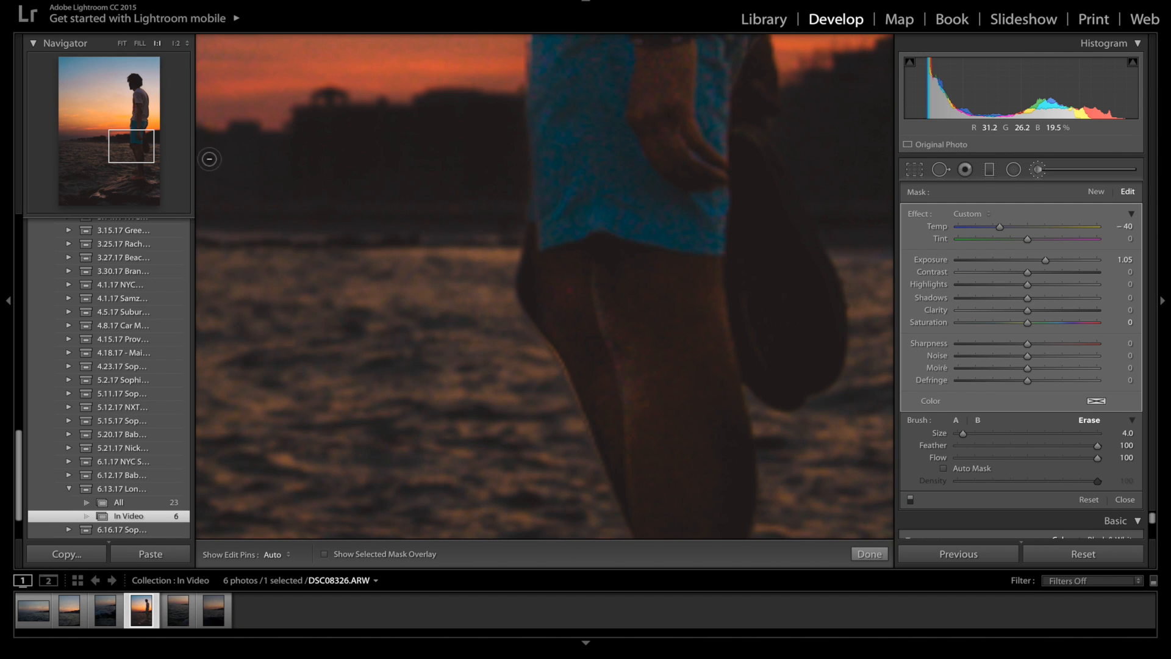
left_click(123, 44)
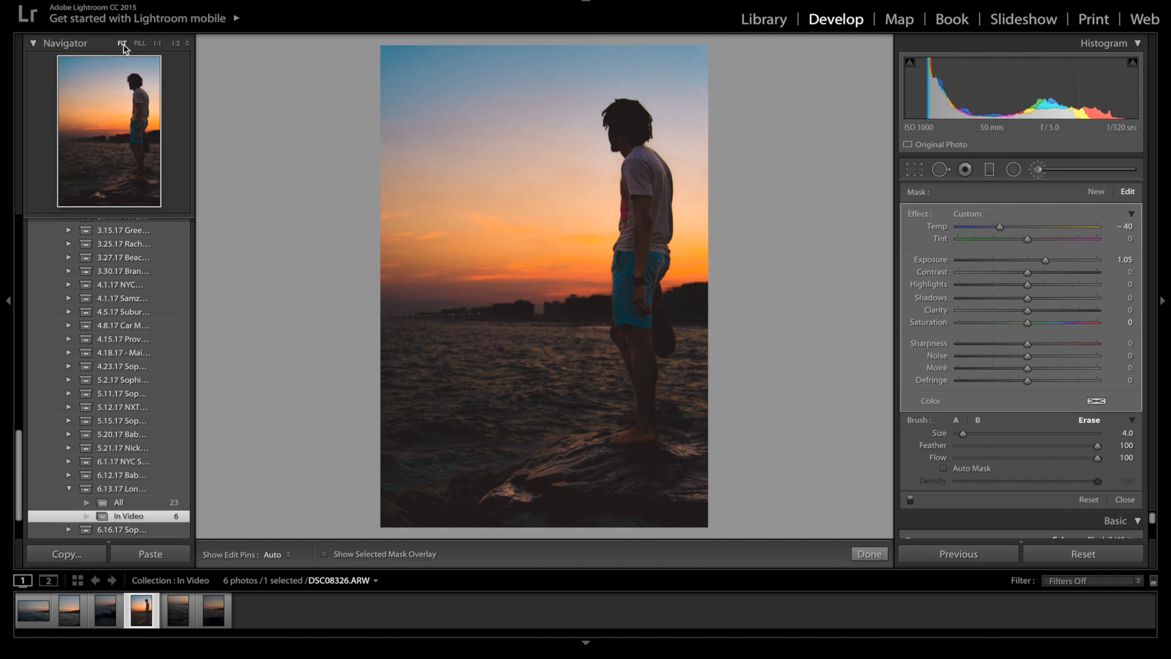
Start a new brush mask and paint it across the water beside the man, enlarging the brush to size 9.
left_click(1096, 193)
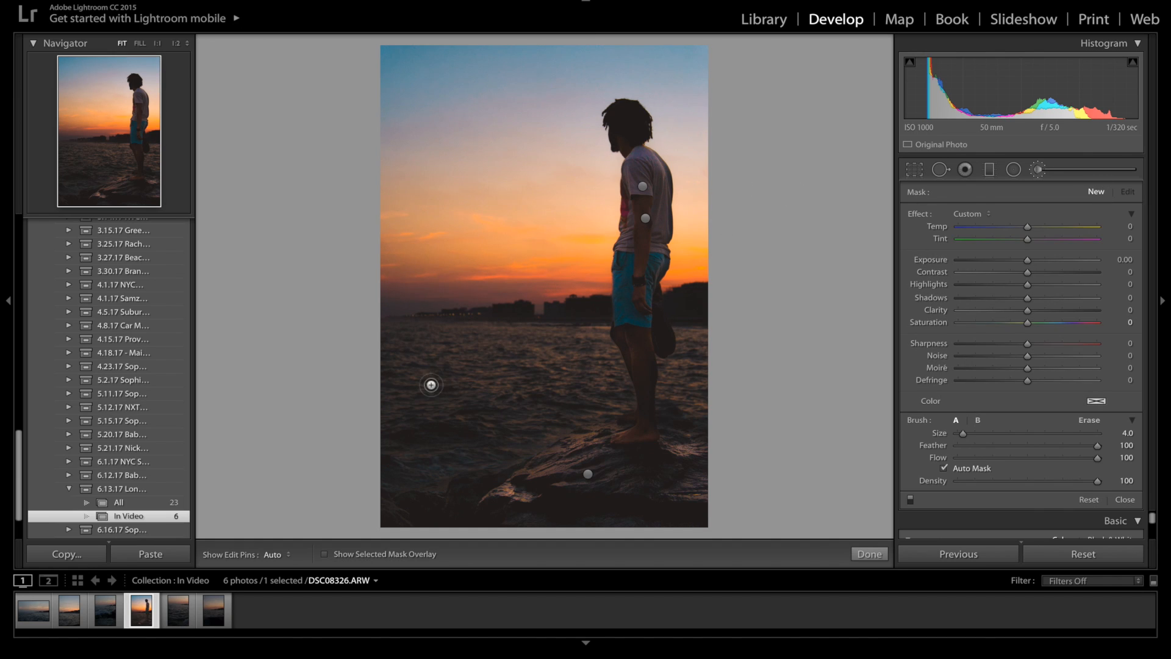
mouse_move(431, 392)
left_mouse_down()
mouse_move(385, 350)
mouse_move(403, 339)
mouse_move(581, 343)
left_mouse_up()
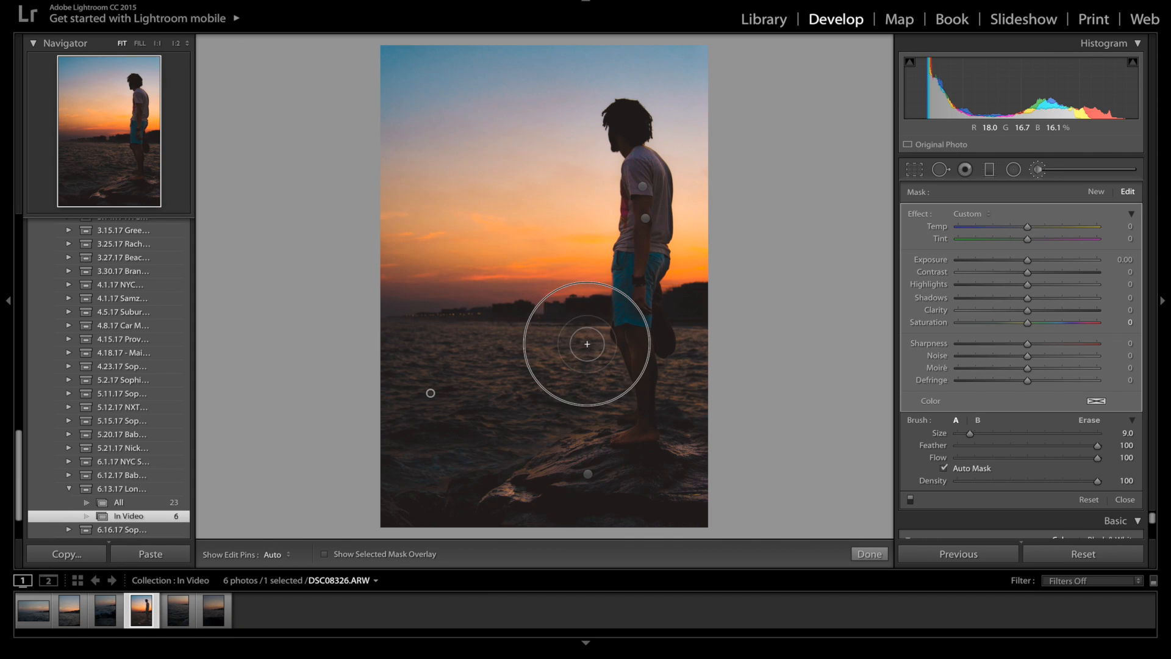
key("bracketleft")
key("h")
mouse_move(609, 361)
left_mouse_down()
mouse_move(615, 392)
mouse_move(601, 410)
mouse_move(519, 437)
left_mouse_up()
key("h")
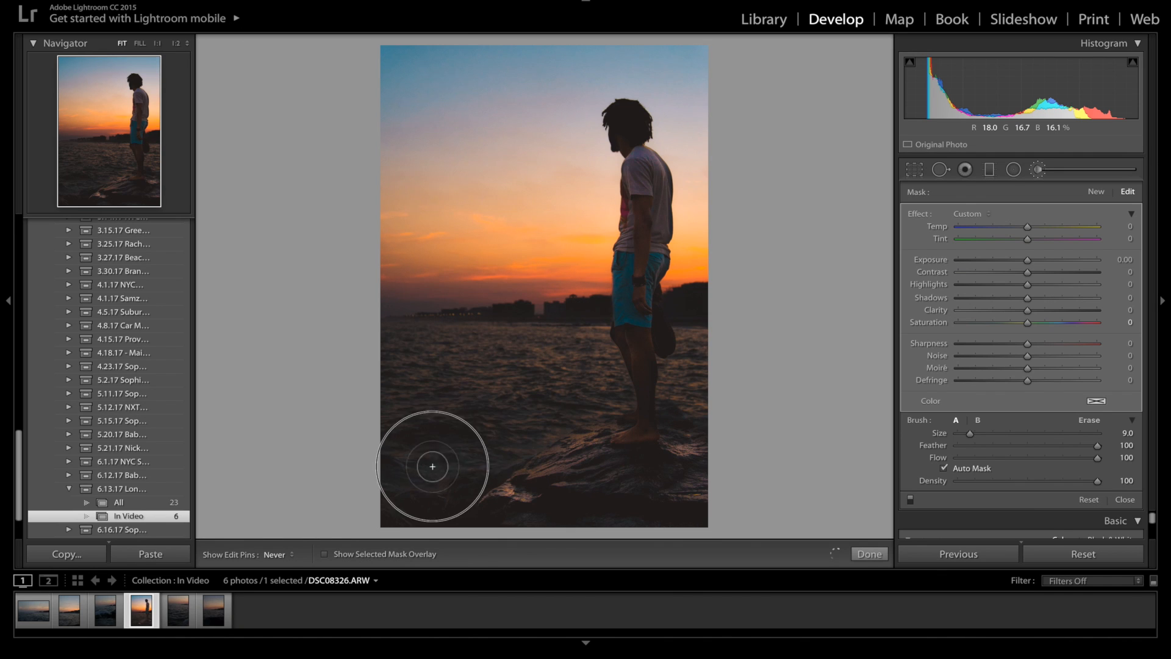
key("h")
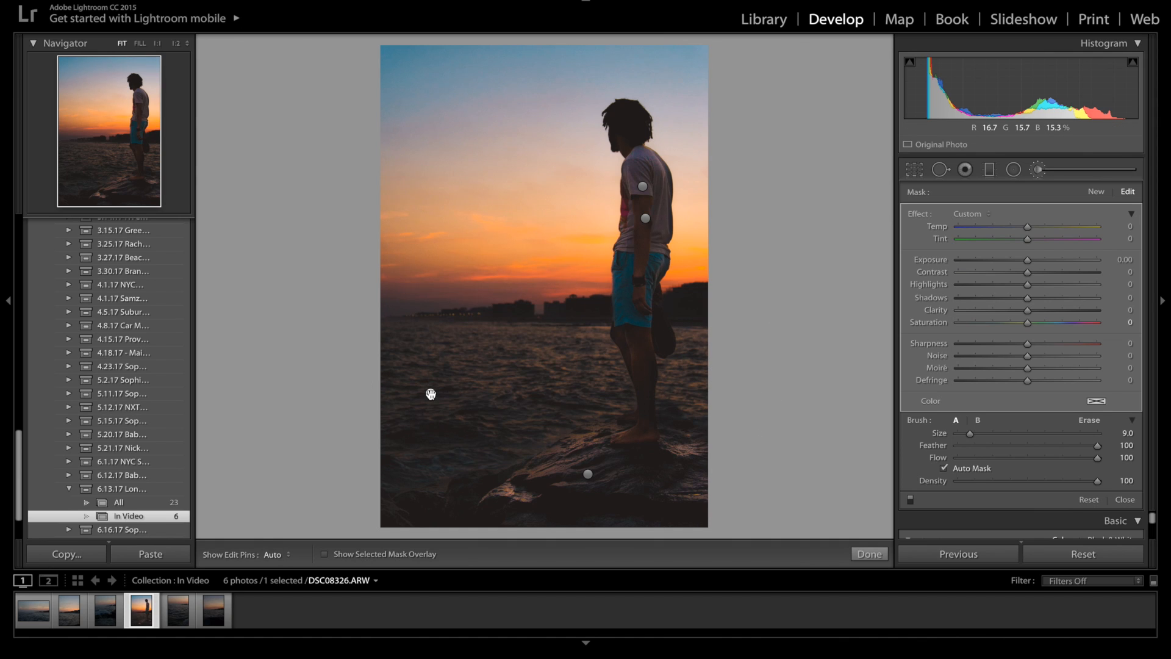
Set the water mask's Exposure to 0.35, Temp to 2, Tint to 23 and Saturation to 40.
mouse_move(431, 394)
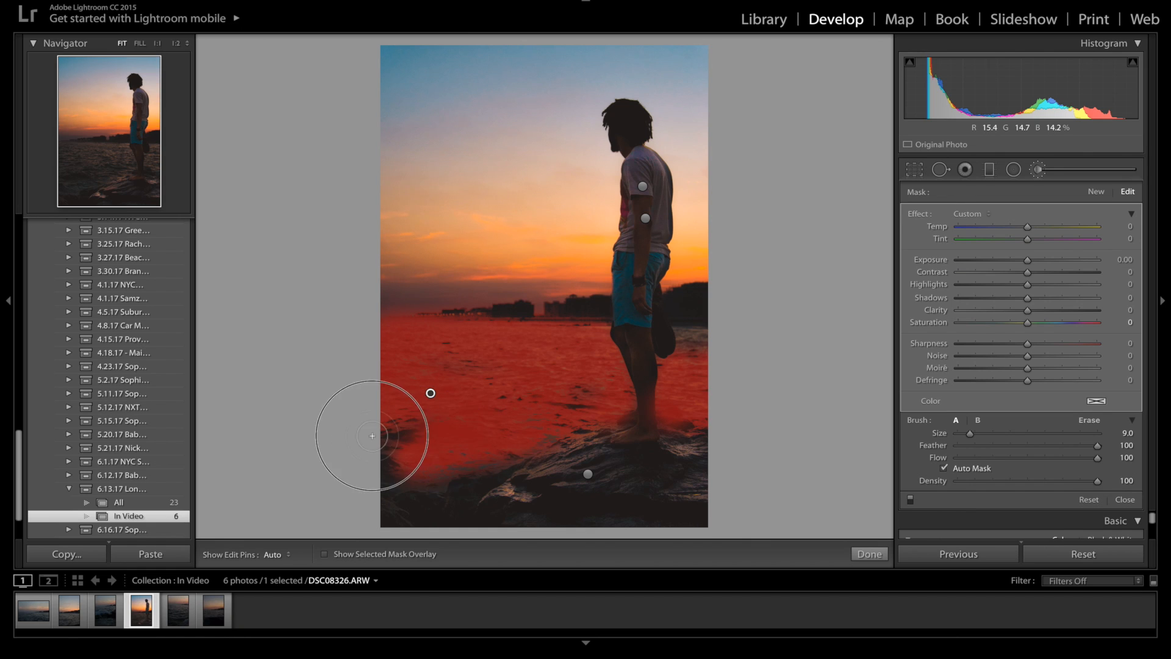
key("h")
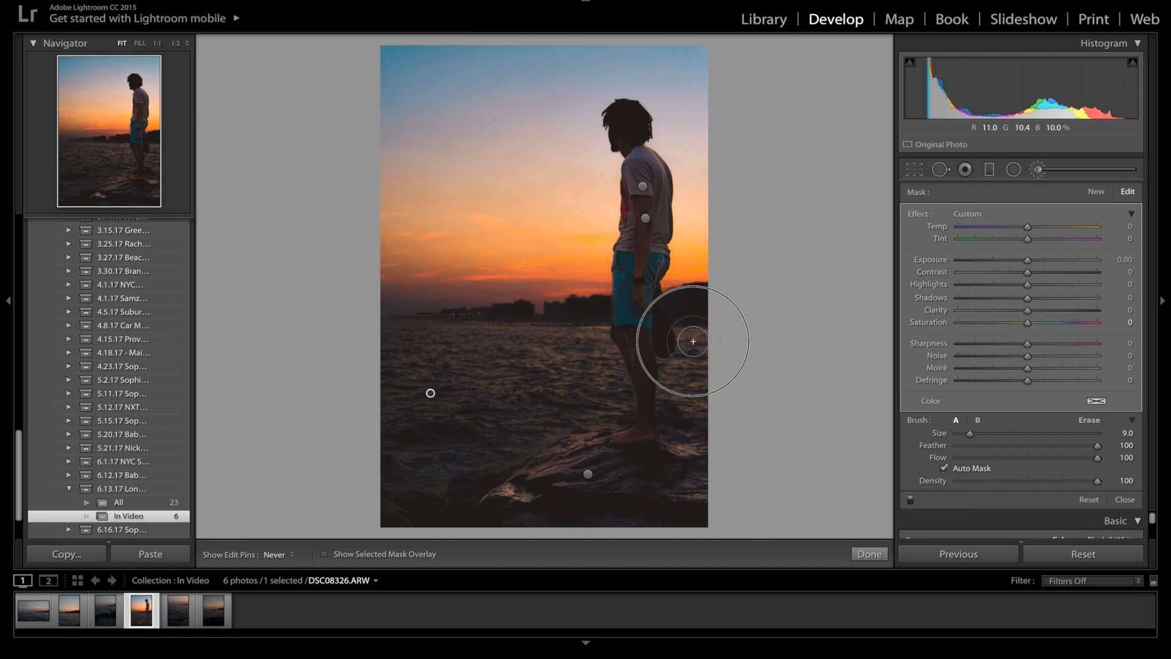
key("h")
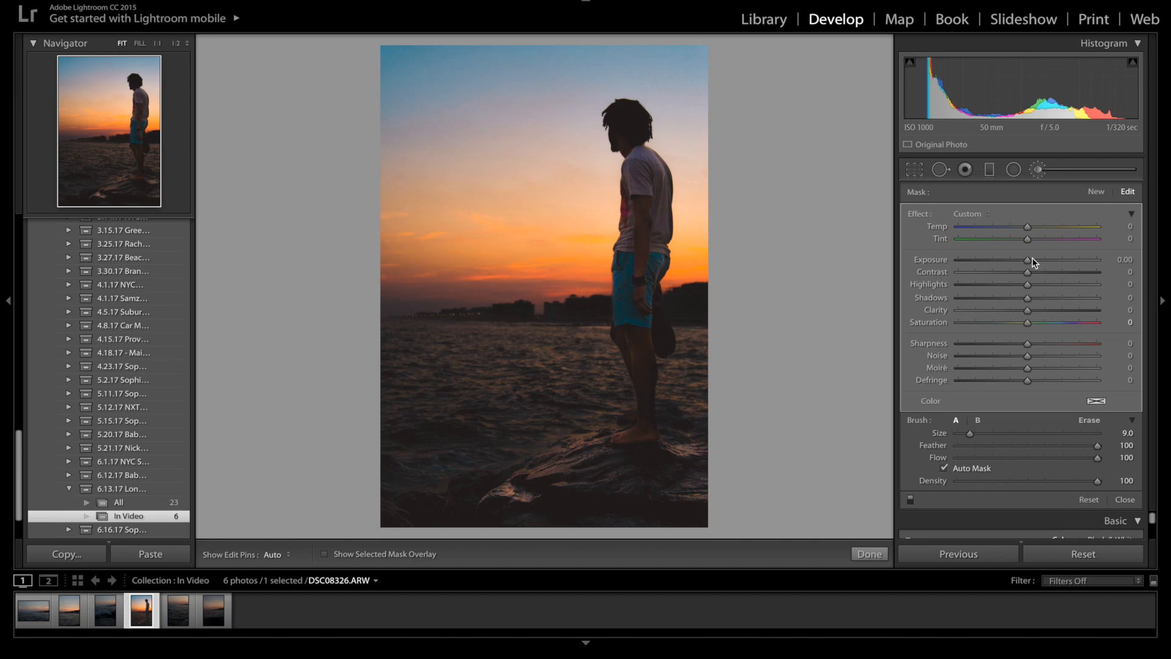
left_click(1033, 259)
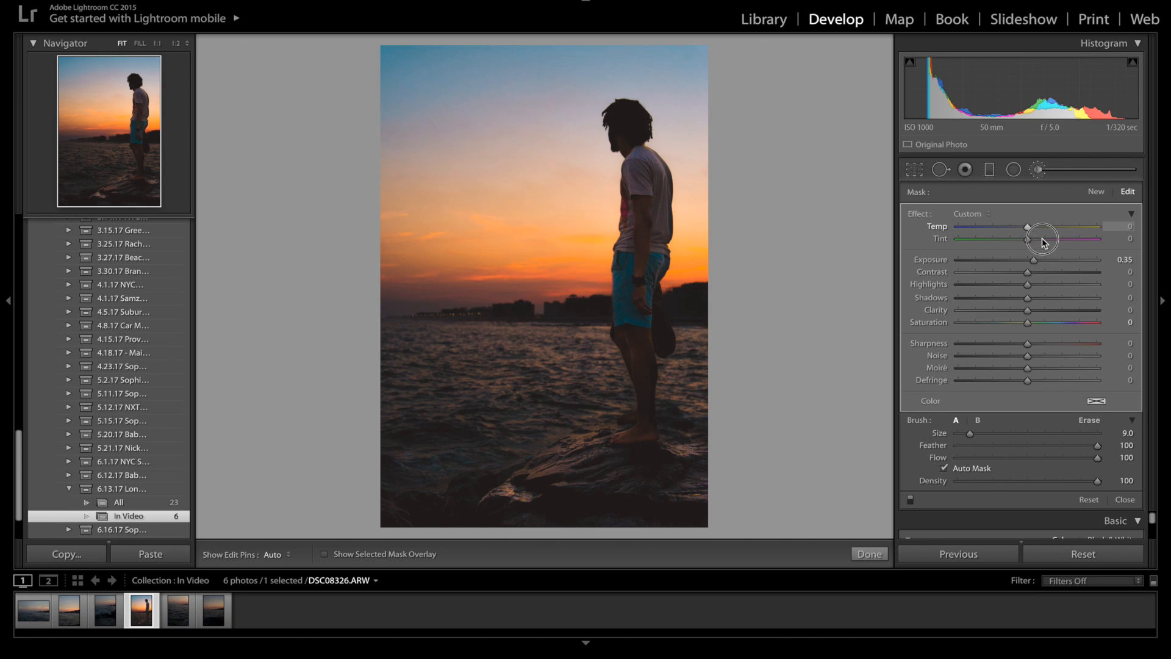
mouse_move(1028, 239)
left_mouse_down()
mouse_move(1045, 240)
mouse_move(1029, 230)
left_mouse_up()
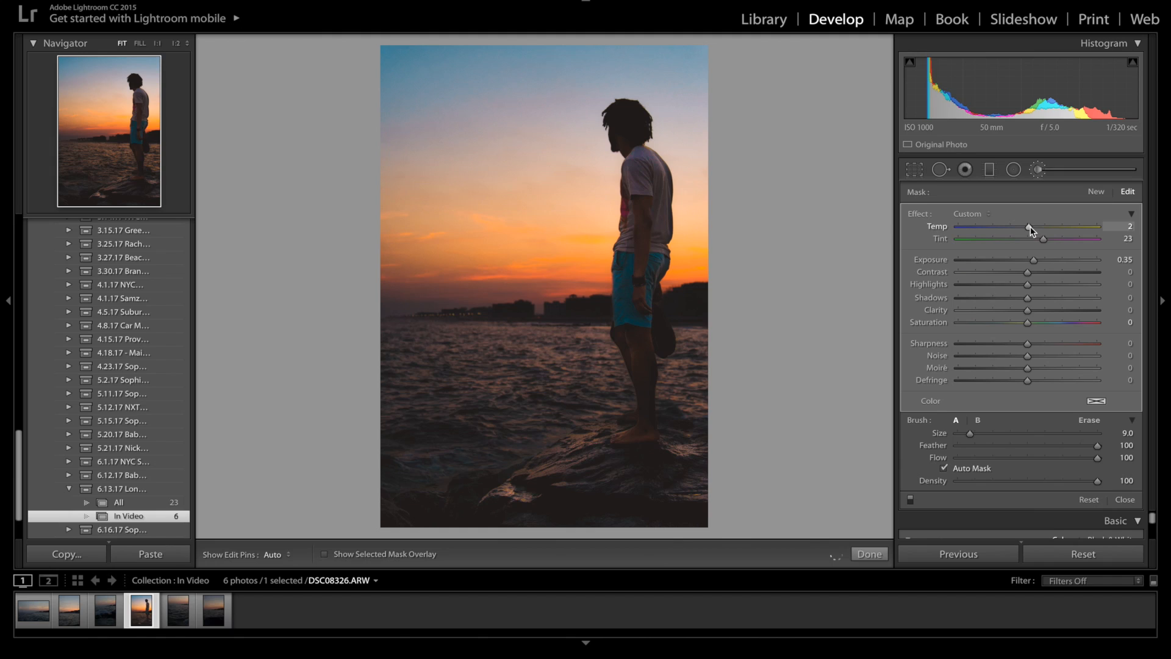
left_click(1055, 320)
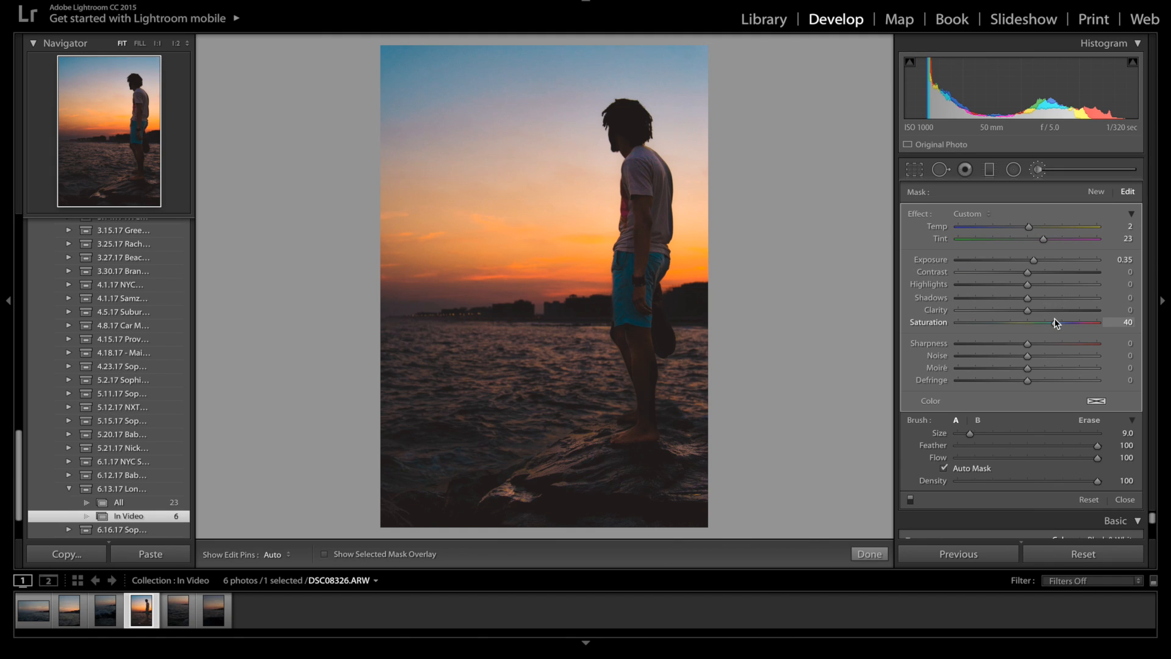
Warm the water mask further by setting its Temp to 19 and Tint to 41.
left_click(1037, 243)
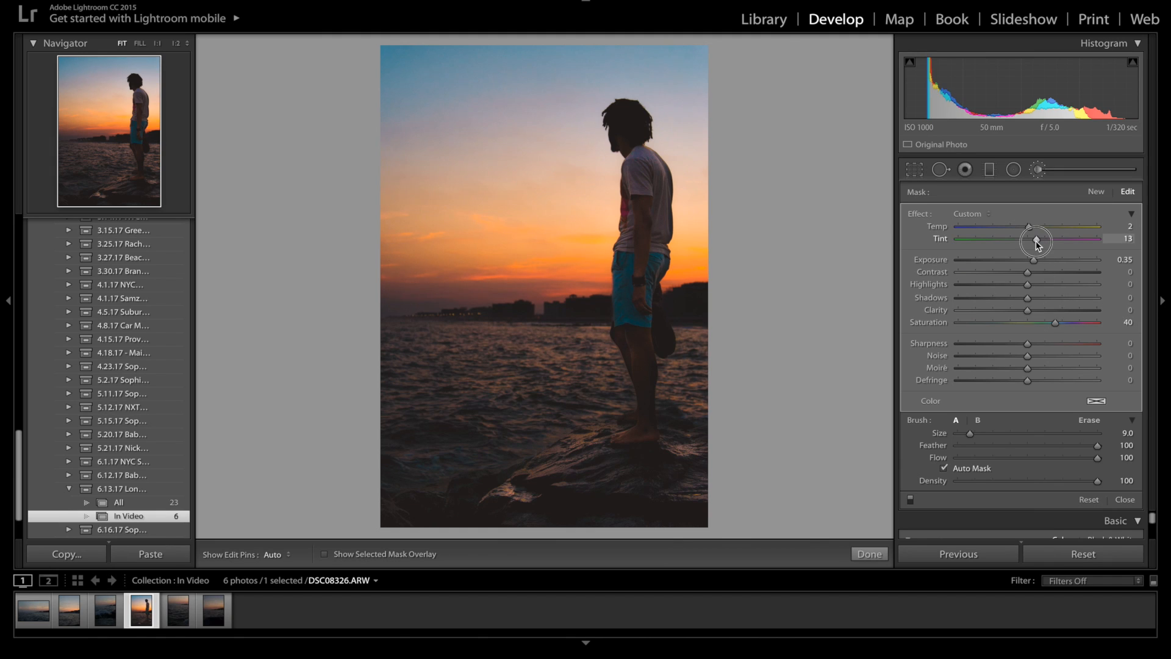
left_click(1042, 231)
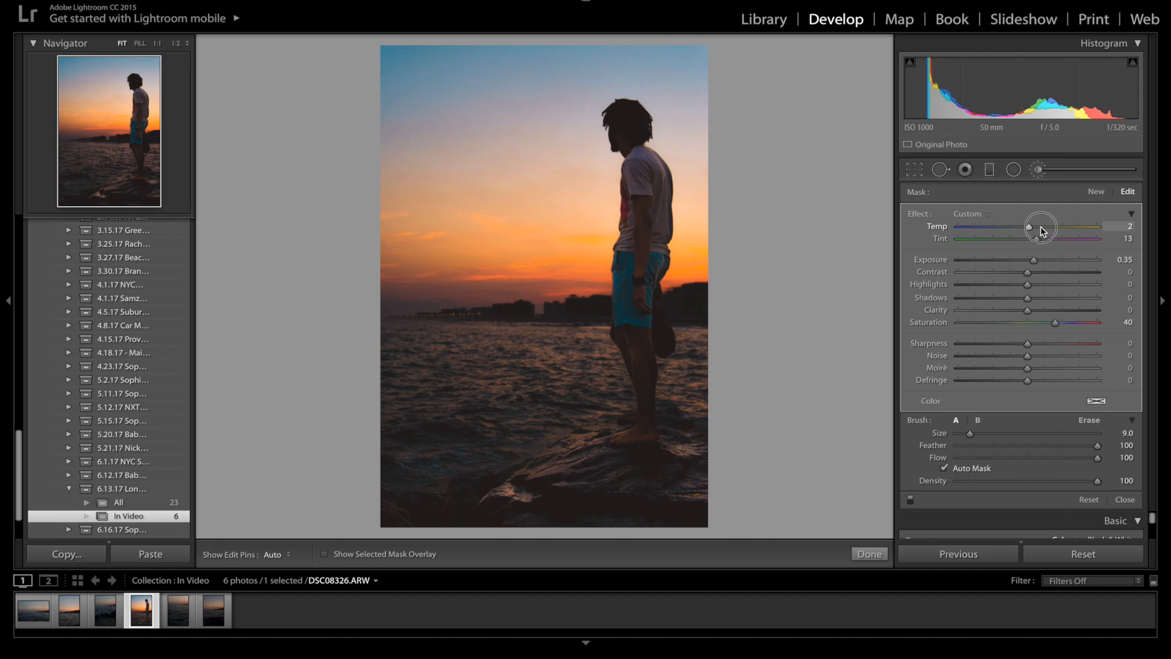
left_click(1050, 244)
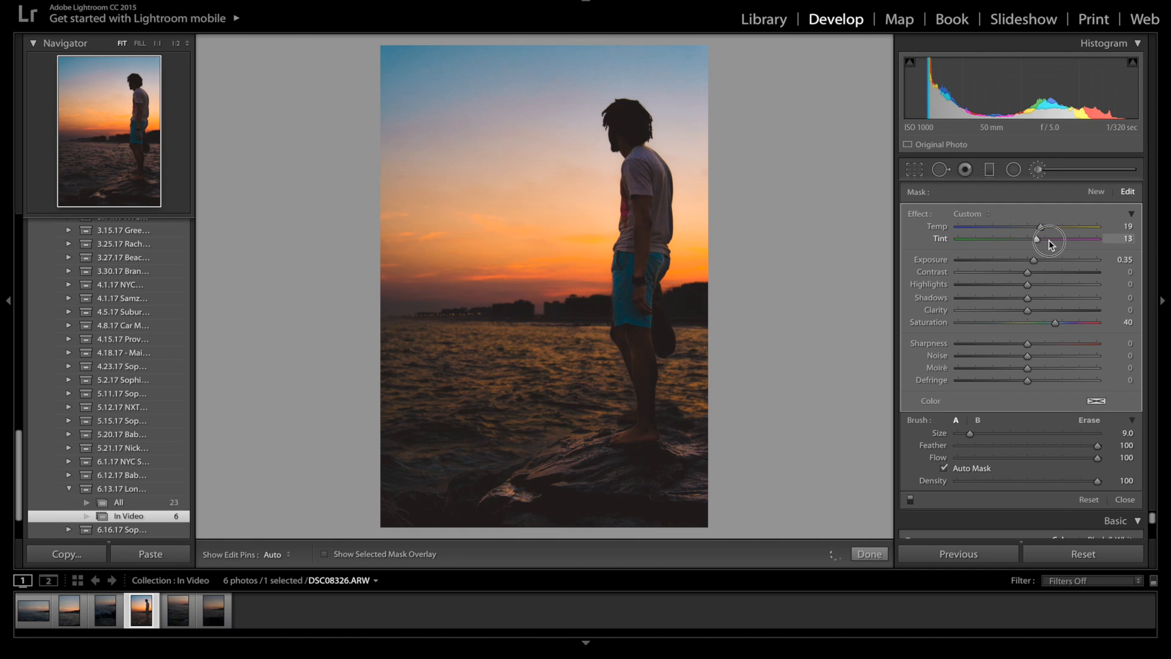
left_click_drag(1051, 244, 1056, 244)
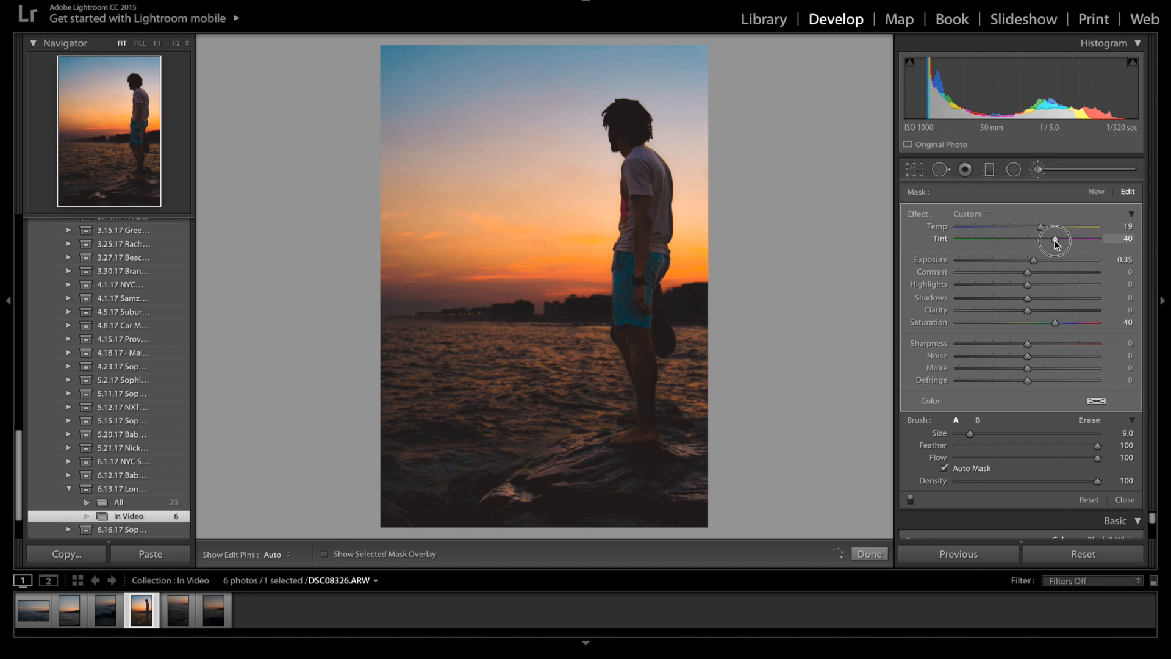
left_click_drag(1058, 244, 1058, 244)
mouse_move(504, 440)
left_mouse_down()
mouse_move(419, 469)
mouse_move(552, 423)
mouse_move(623, 432)
mouse_move(692, 472)
left_mouse_up()
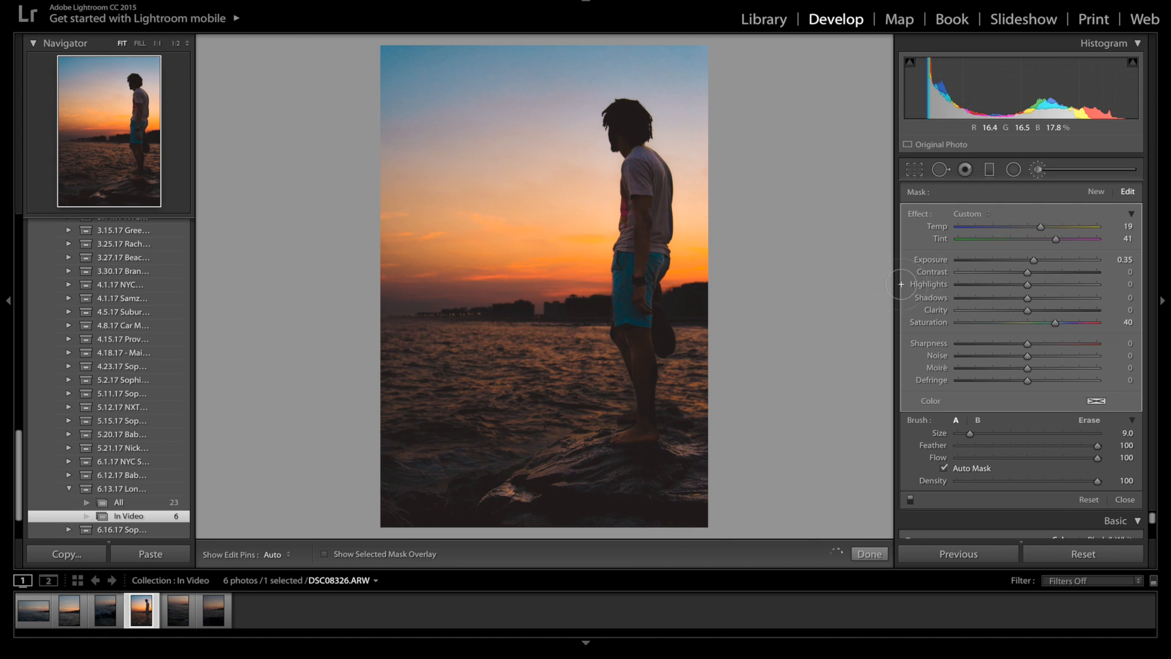
Set the water mask's Clarity to 9, Contrast to 24 and Highlights to 29.
left_click_drag(1049, 309, 1038, 310)
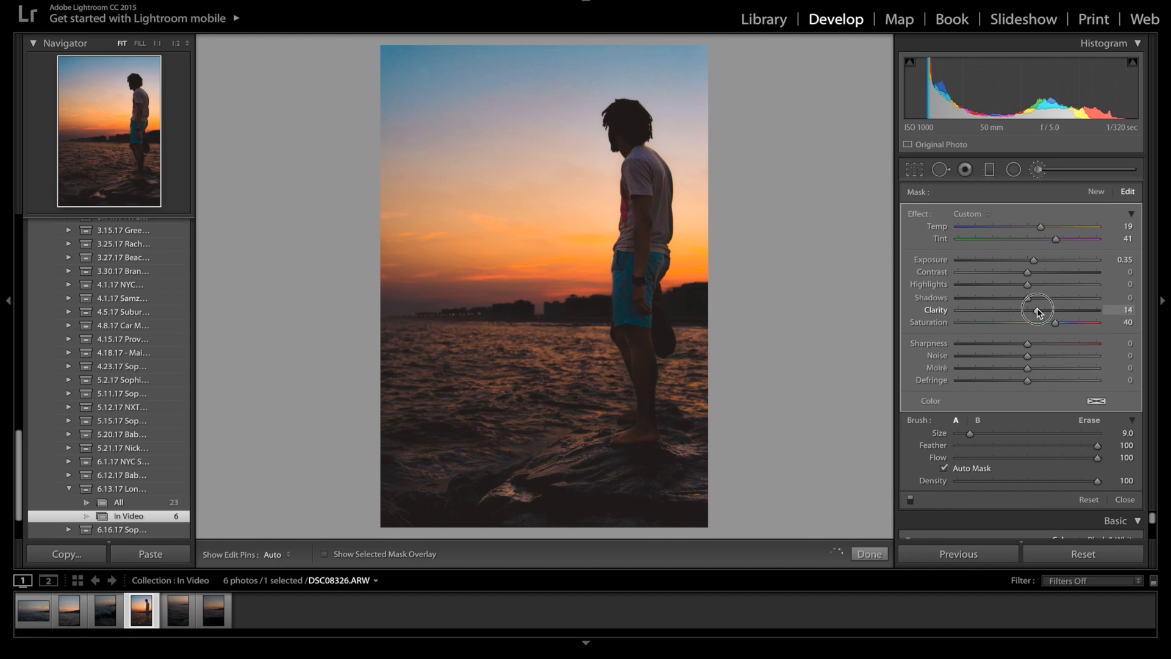
left_click(1017, 311)
left_click(1047, 273)
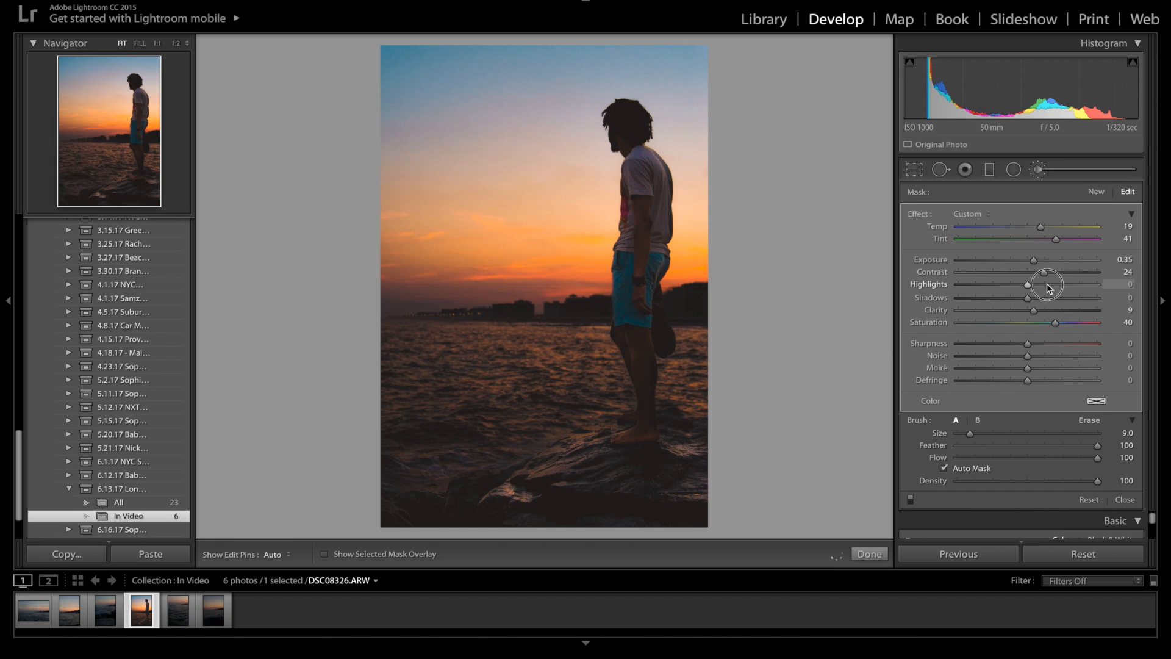
left_click_drag(1048, 284, 1049, 284)
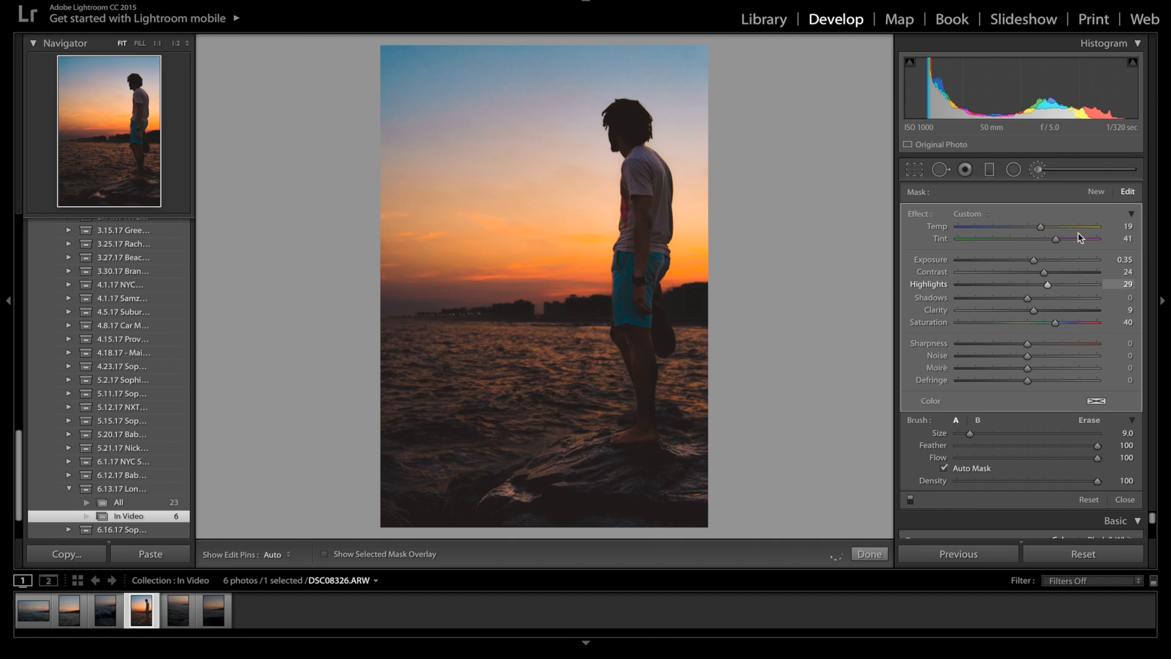
Try a separate brush mask over the dark foreground beside the rocks with Exposure 0.35, Temp 24 and Tint 13, and delete it.
left_click(1097, 192)
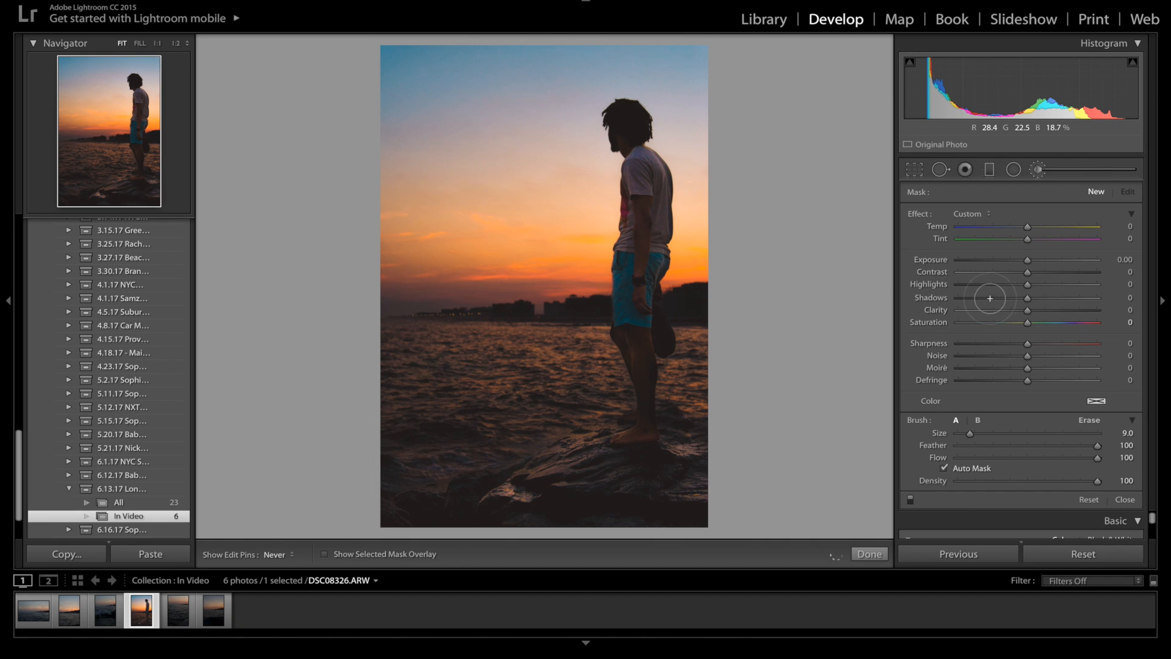
left_click_drag(1029, 260, 1033, 260)
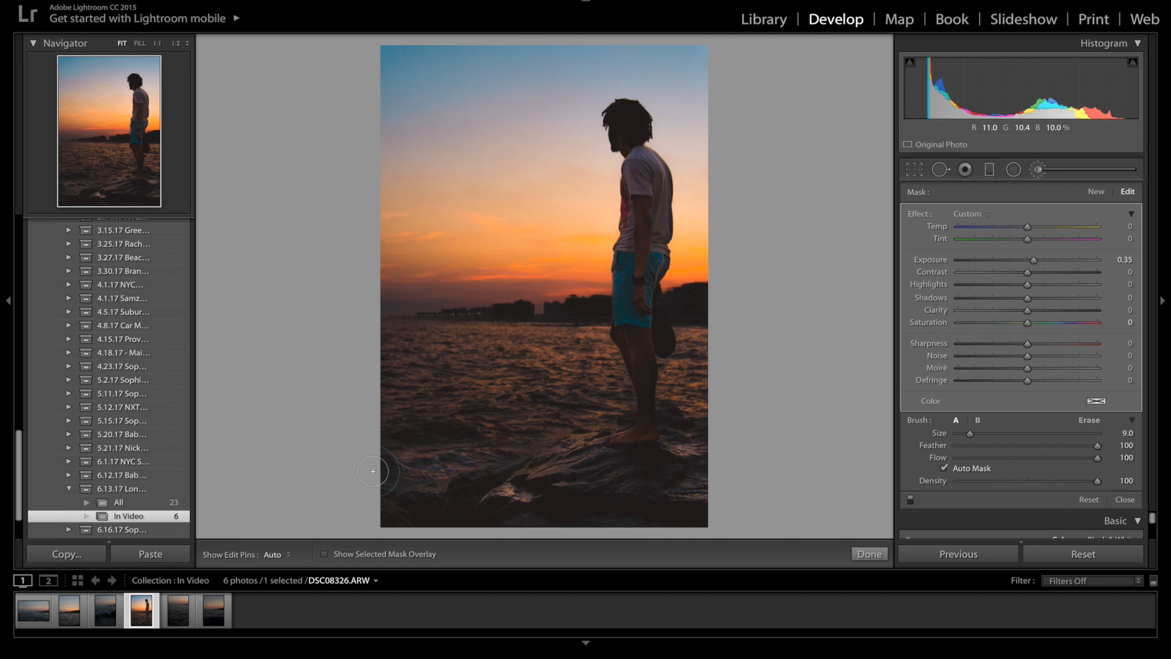
mouse_move(372, 471)
left_mouse_down()
mouse_move(454, 435)
mouse_move(381, 440)
mouse_move(422, 444)
mouse_move(402, 463)
left_mouse_up()
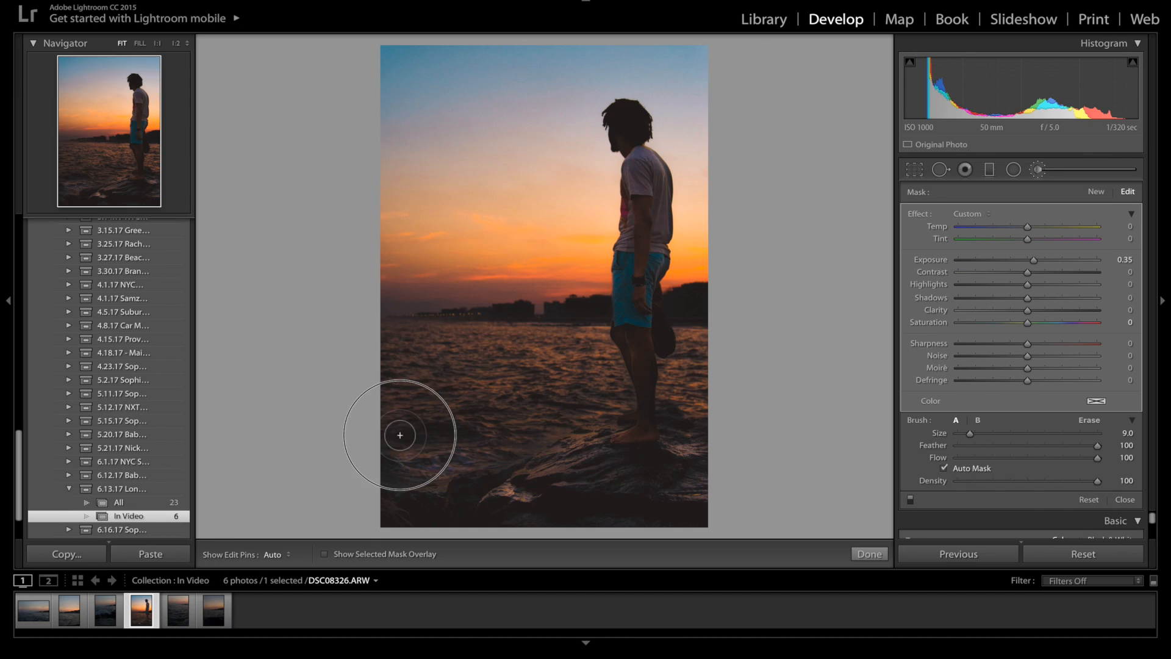
left_click(1036, 230)
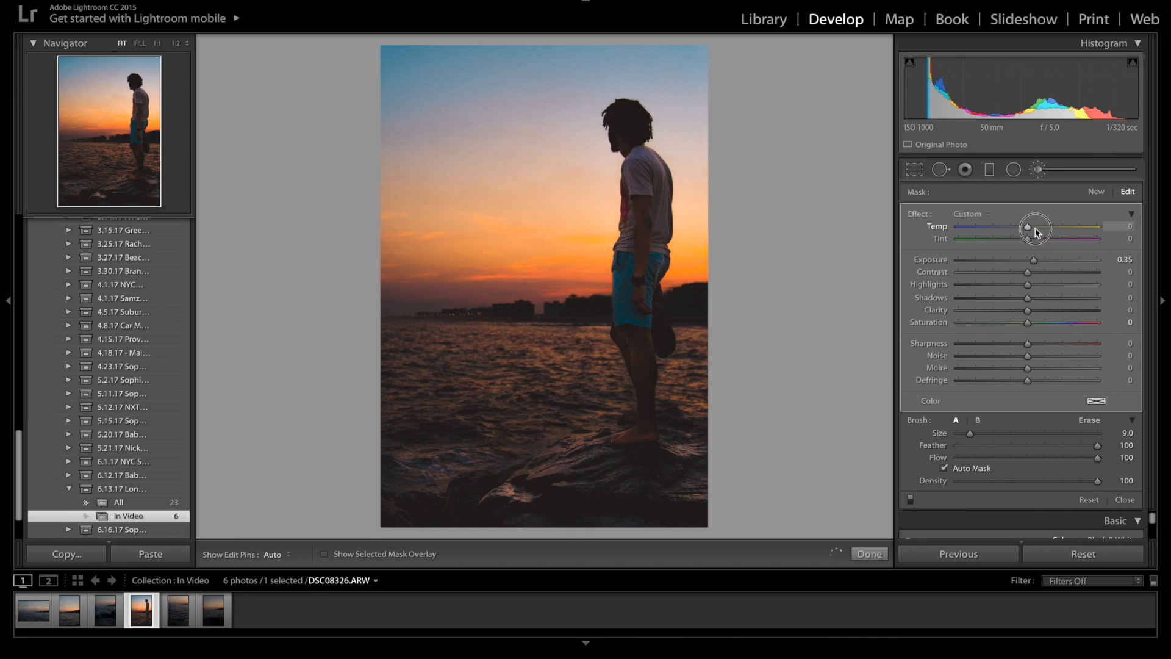
left_click_drag(1036, 231, 1045, 226)
mouse_move(430, 475)
left_mouse_down()
mouse_move(387, 456)
mouse_move(441, 445)
mouse_move(358, 444)
mouse_move(423, 441)
mouse_move(386, 425)
mouse_move(444, 450)
mouse_move(412, 452)
mouse_move(465, 492)
left_mouse_up()
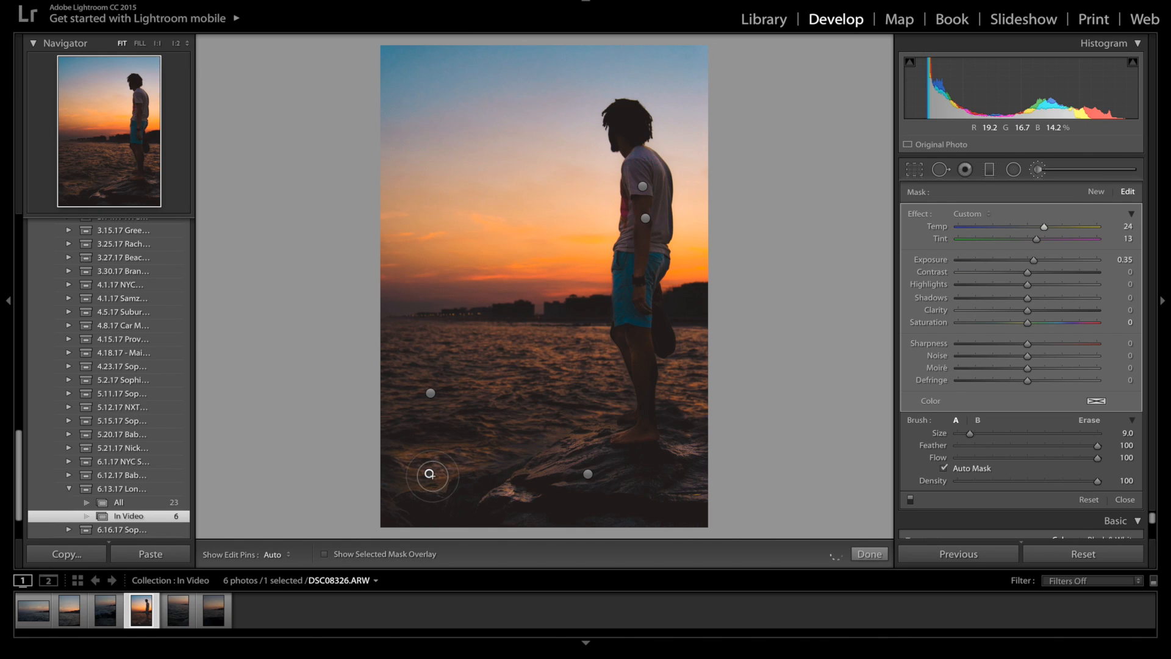
key("Delete")
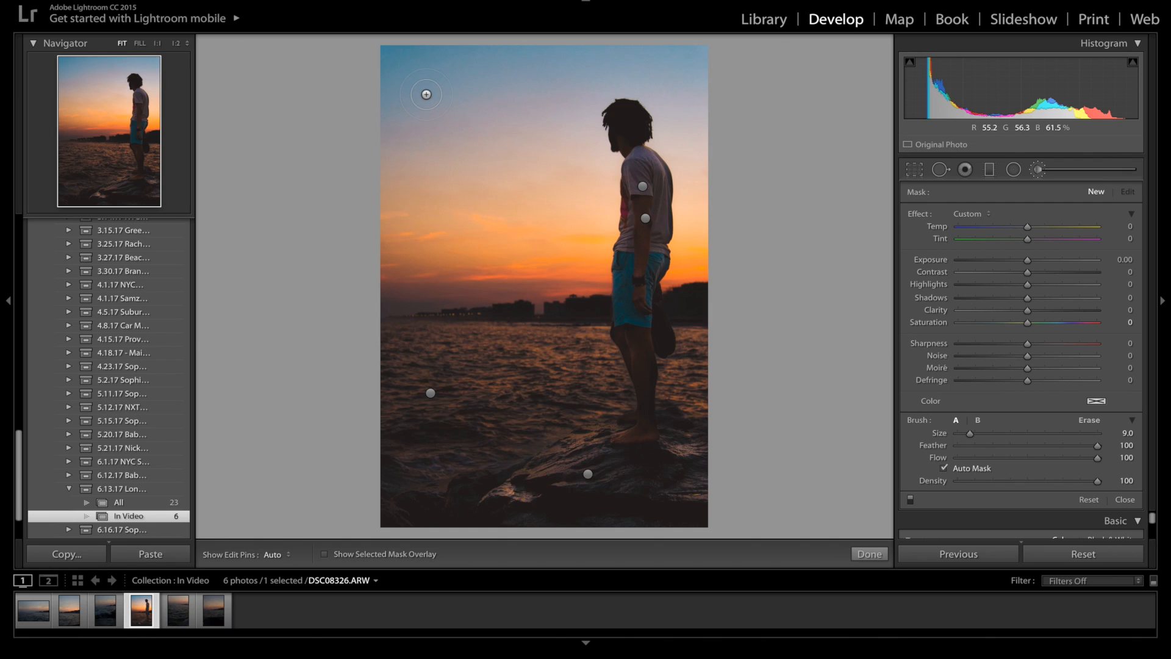
Paint a new brush mask across the sky with Exposure 1.17, starting at brush size 22 and reducing it to 16.
scroll(426, 92, "up", 5)
key("h")
key("h")
left_click(1039, 263)
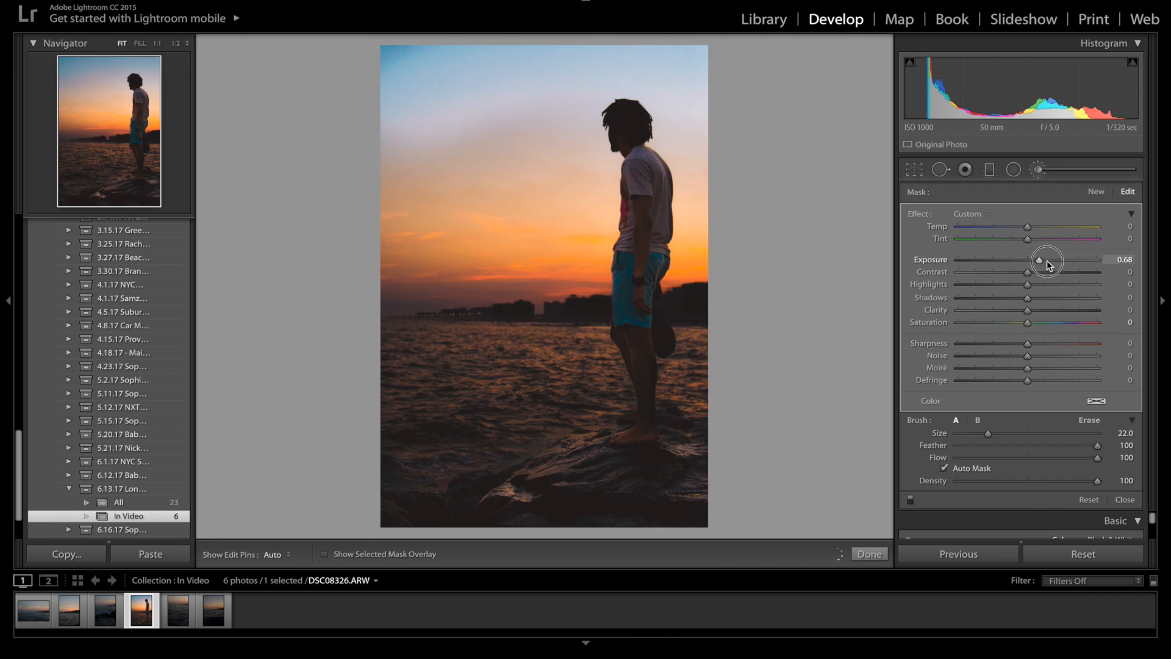
left_click_drag(1039, 262, 1047, 261)
left_click_drag(477, 84, 378, 71)
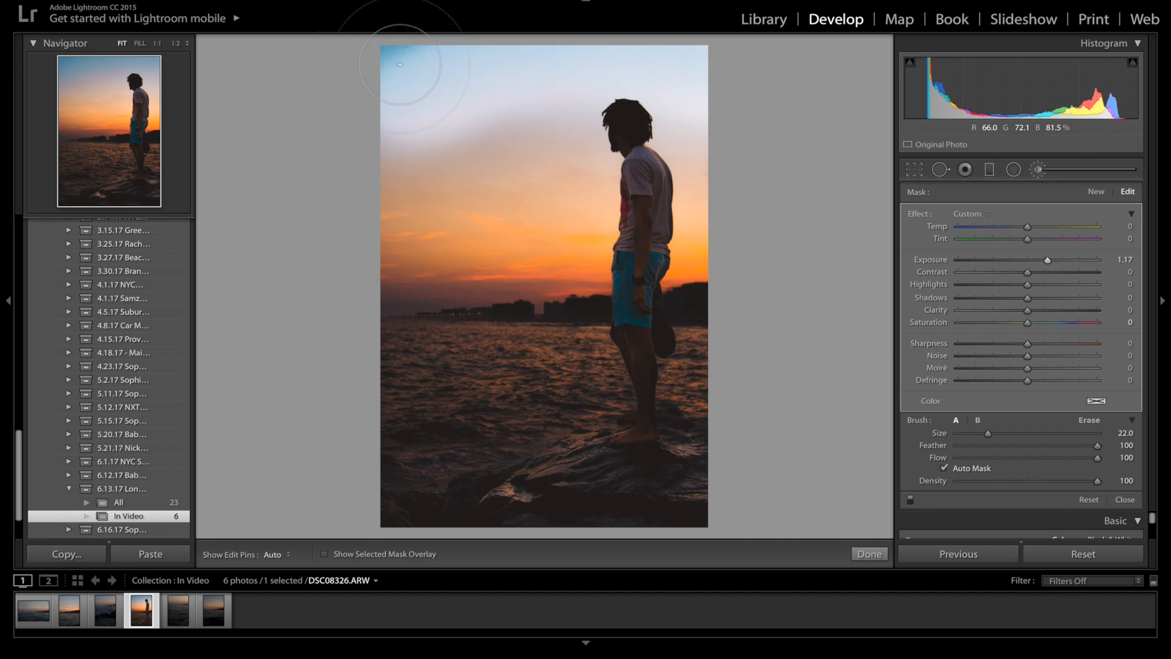
key("h")
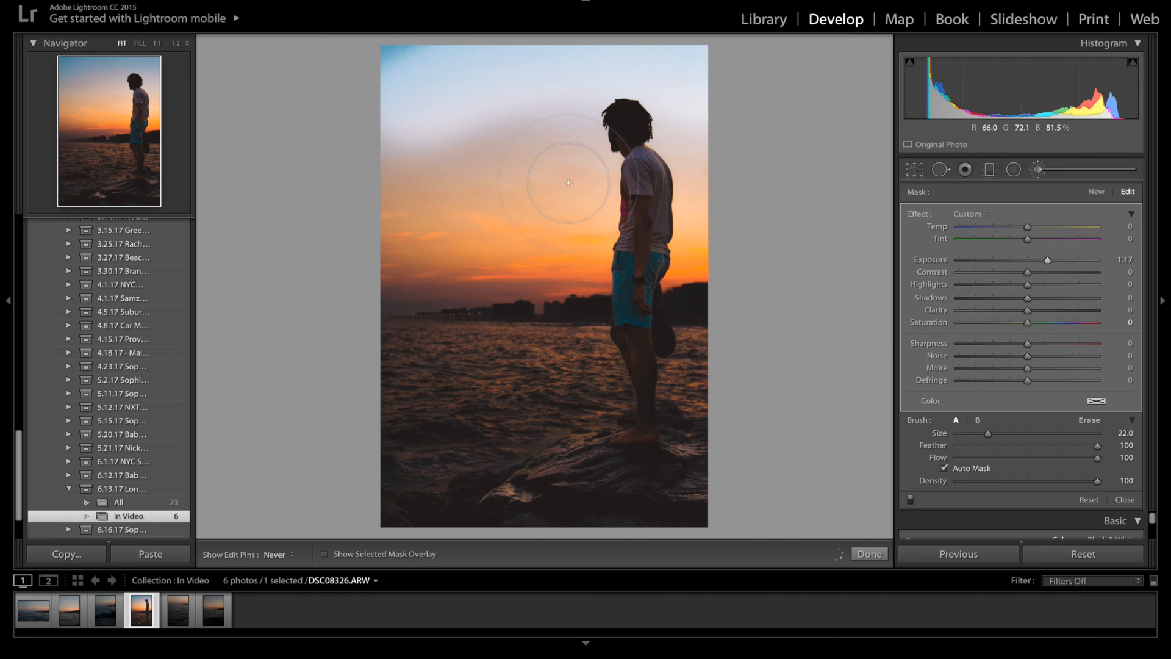
scroll(569, 183, "down", 6)
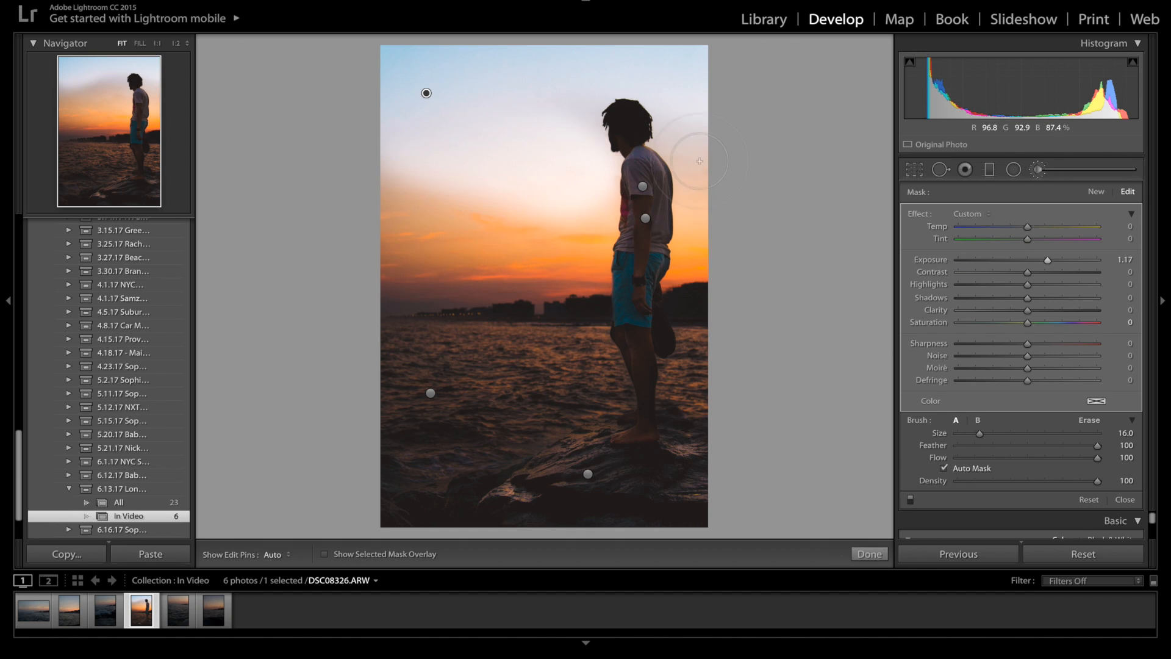
Set the sky mask's Exposure to 0.28 and Temp to 28.
left_click(1030, 261)
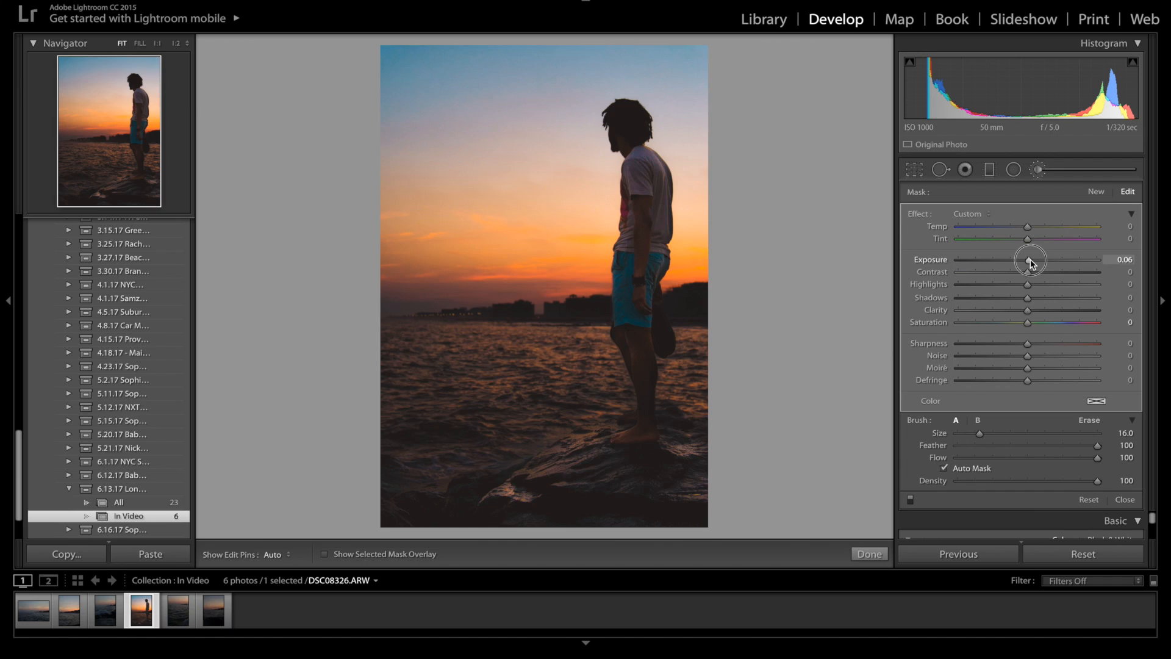
left_click_drag(1031, 263, 1033, 263)
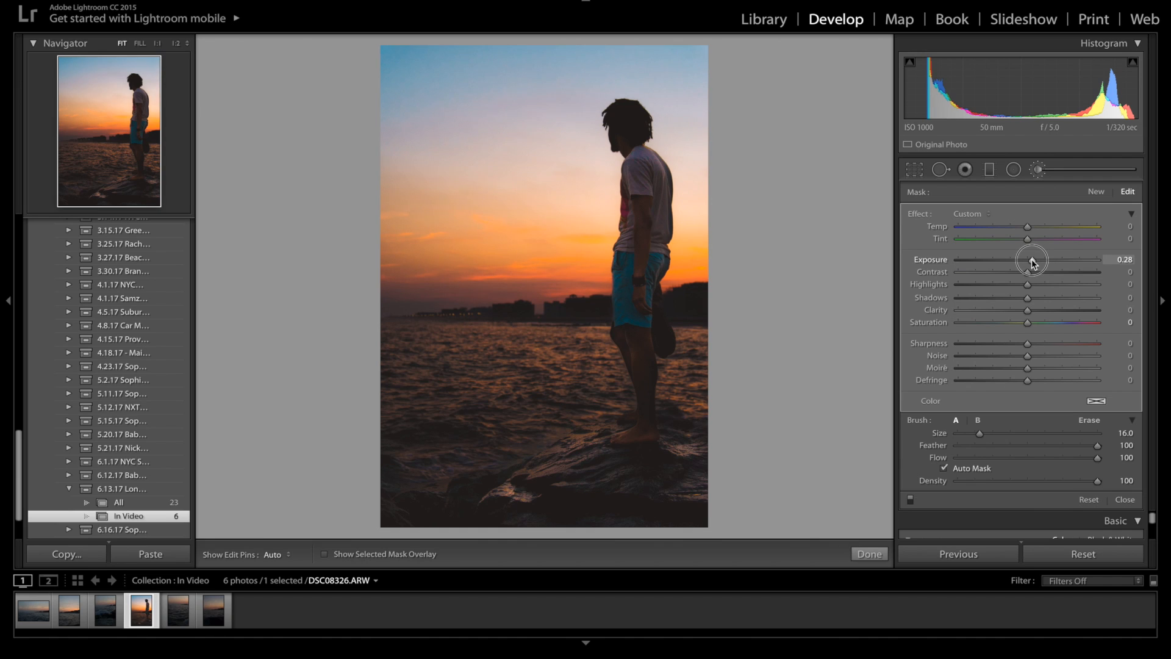
left_click_drag(1030, 227, 1048, 230)
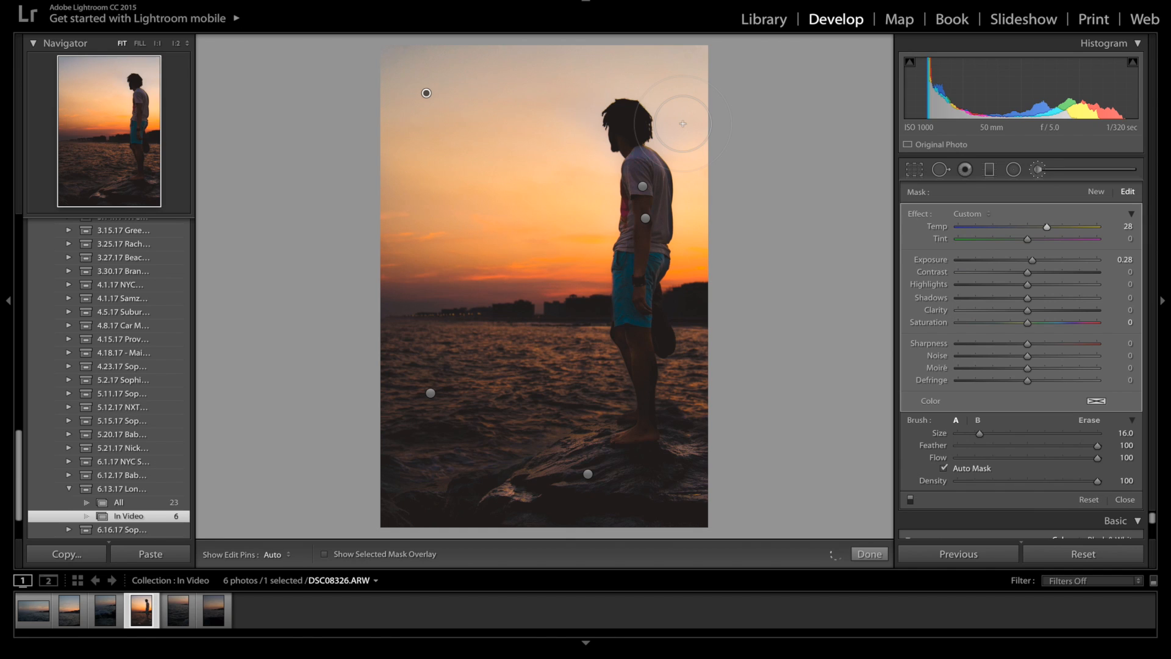
Extend the sky mask around the man's head and upper body, reducing the brush from size 14 to 7.
scroll(684, 125, "down", 9)
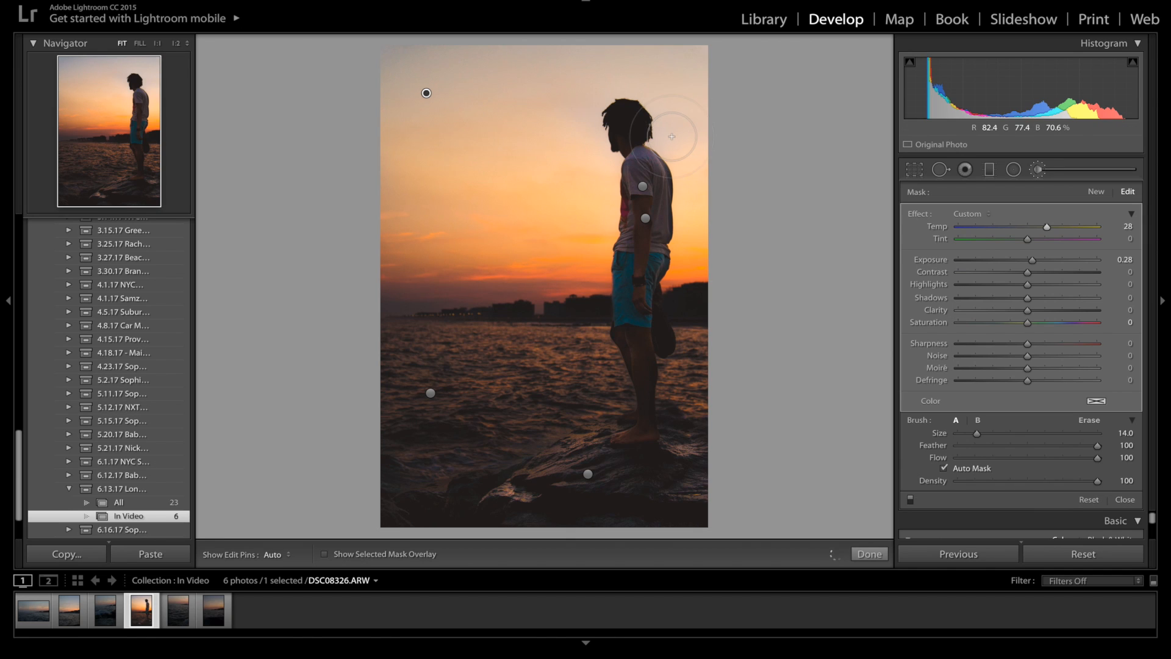
mouse_move(672, 137)
left_mouse_down()
mouse_move(665, 145)
mouse_move(642, 91)
mouse_move(604, 96)
mouse_move(596, 125)
mouse_move(612, 176)
left_mouse_up()
key("h")
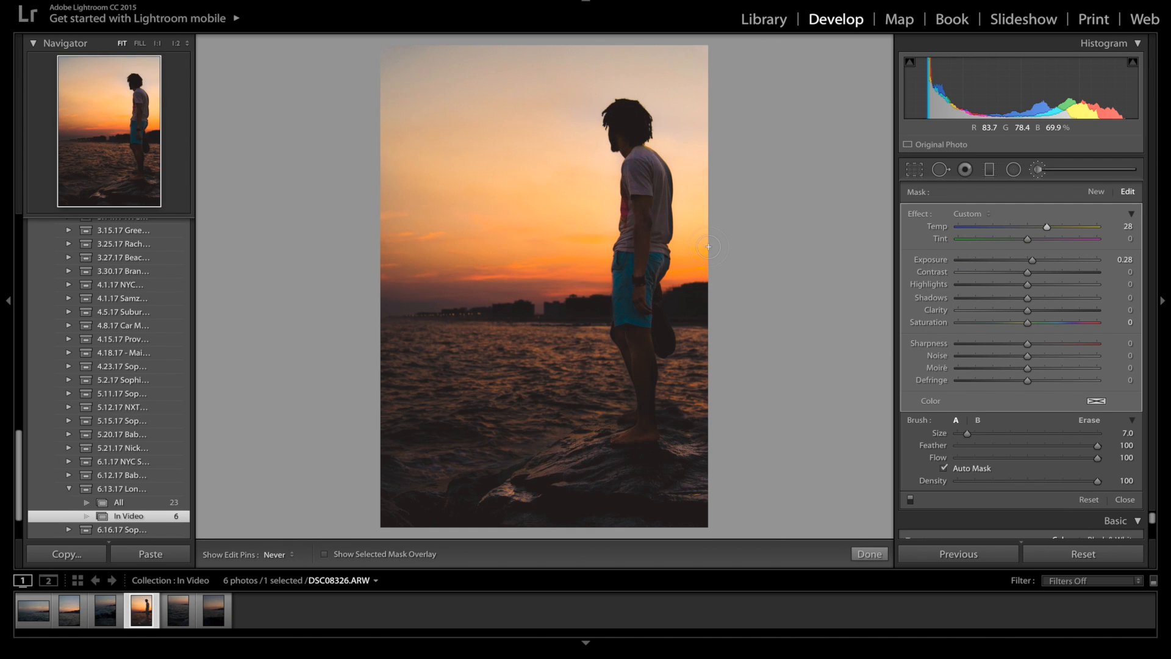
key("h")
Set the sky mask's Temp to 11 and Tint to 17.
left_click(1021, 226)
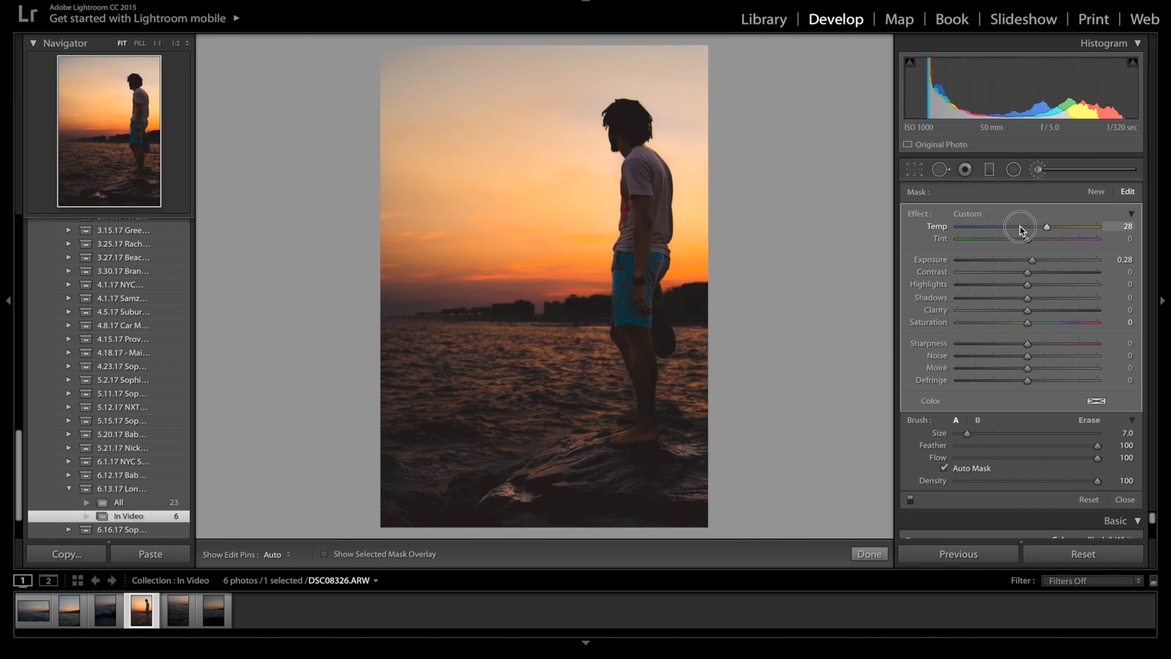
left_click_drag(1018, 229, 1041, 232)
left_click(1041, 240)
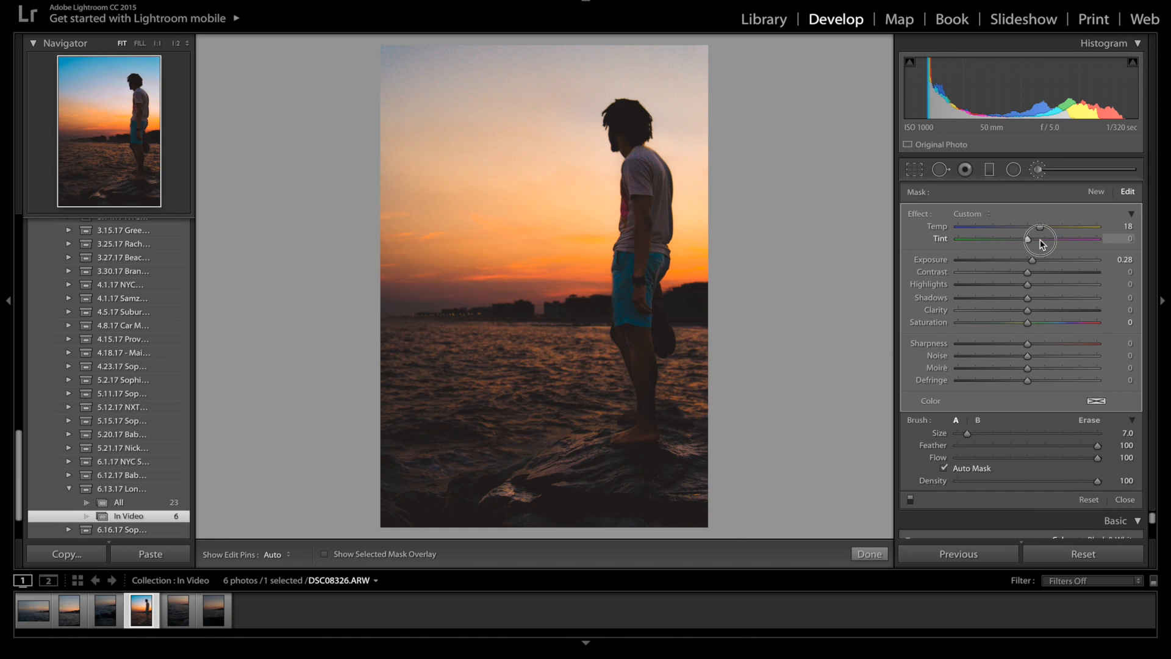
left_click_drag(1042, 244, 1041, 243)
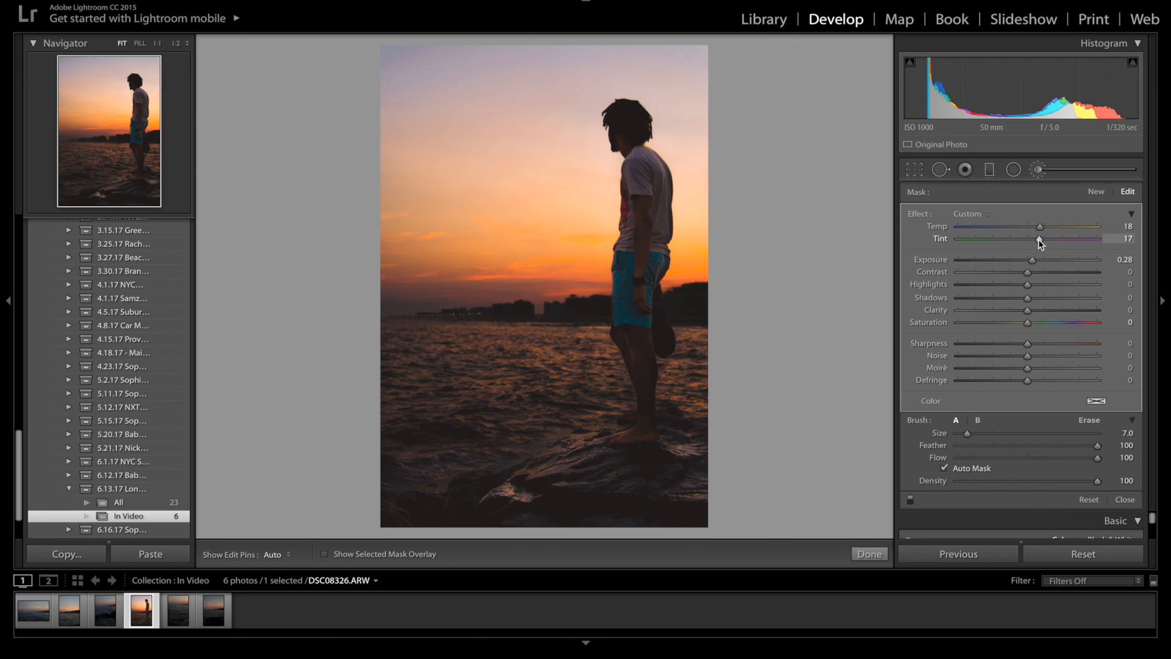
left_click(1029, 226)
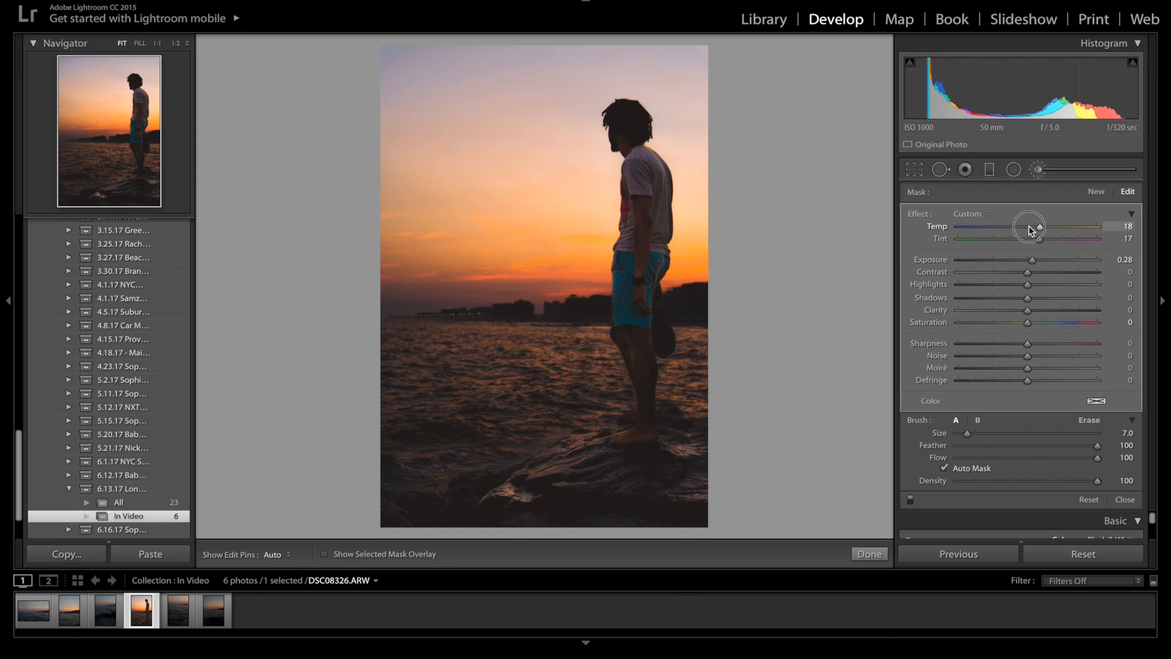
left_click_drag(1030, 226, 1035, 229)
Reset the sky mask's Exposure to 0 and raise it to 0.12.
left_click(1119, 259)
type("0")
key("Return")
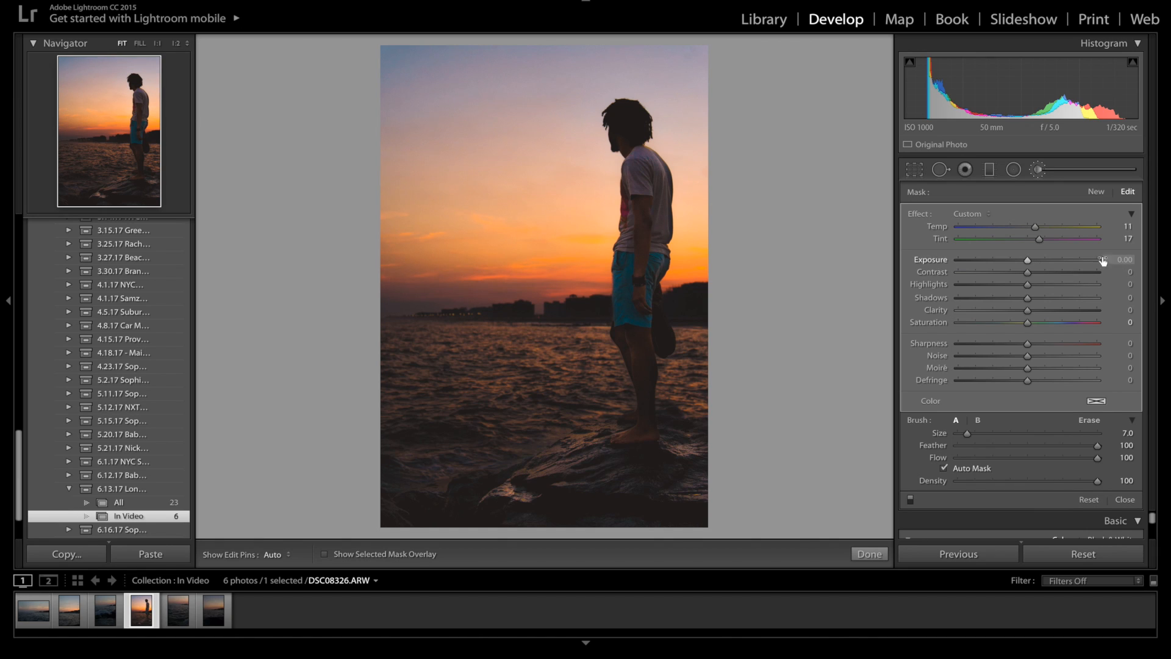
left_click(1029, 263)
left_click_drag(1030, 261, 1031, 261)
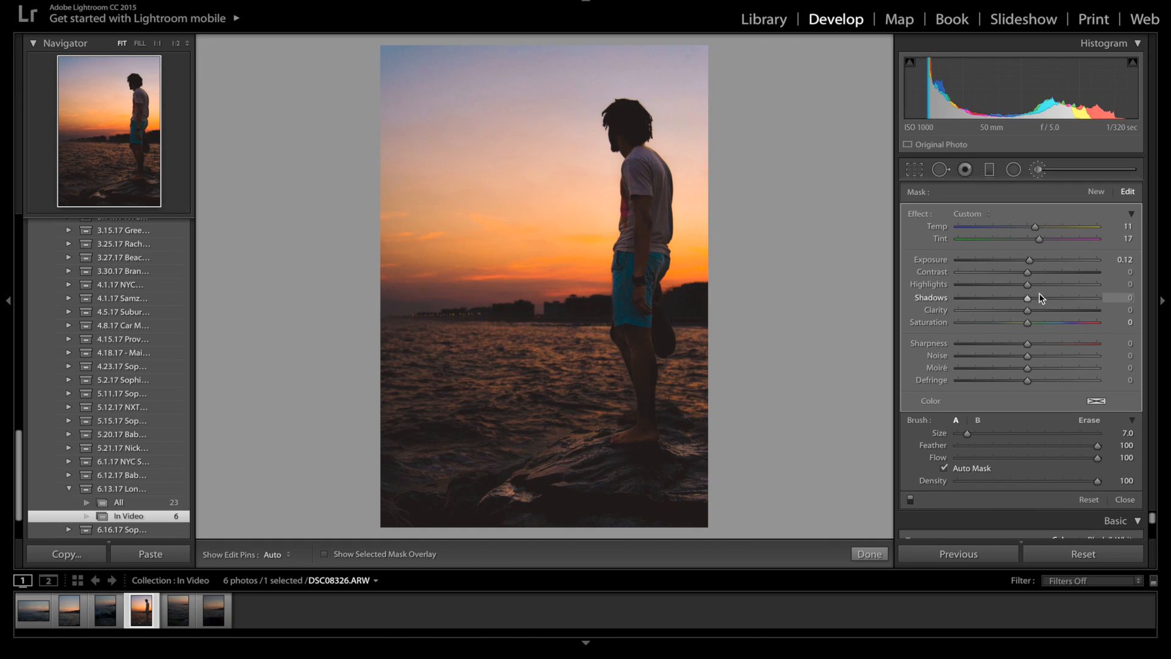
Set the sky mask's Highlights to 3, Clarity to -22 and Saturation to 12.
left_click(1043, 286)
left_click_drag(1045, 291, 1013, 322)
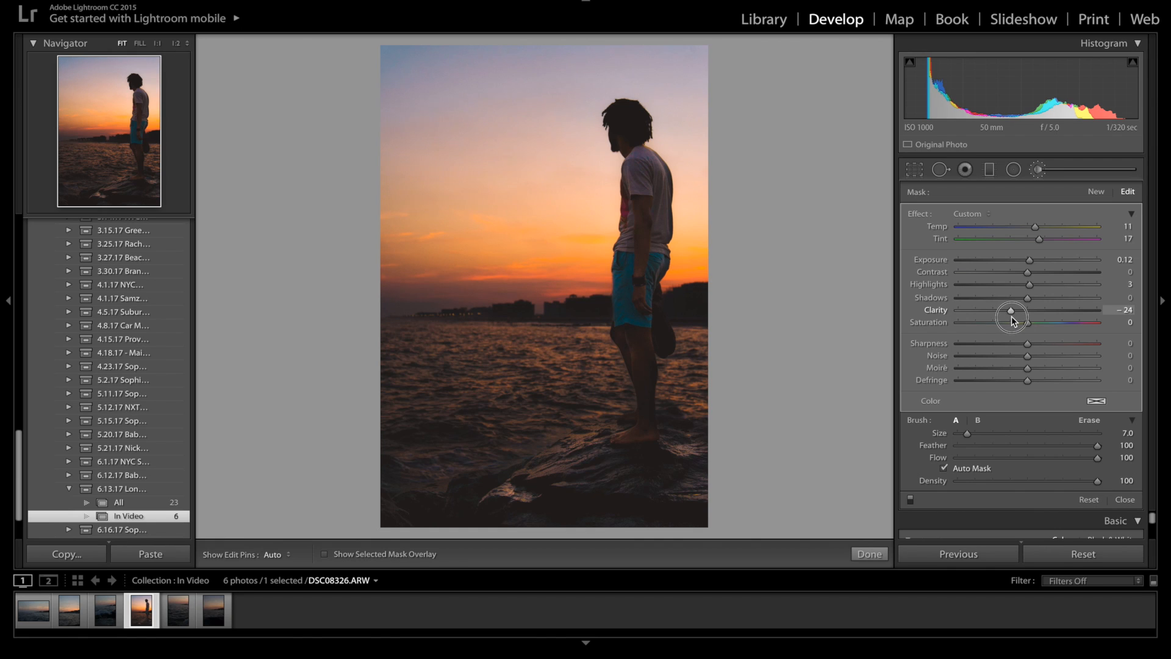
left_click(1047, 327)
left_click_drag(1047, 326, 1037, 331)
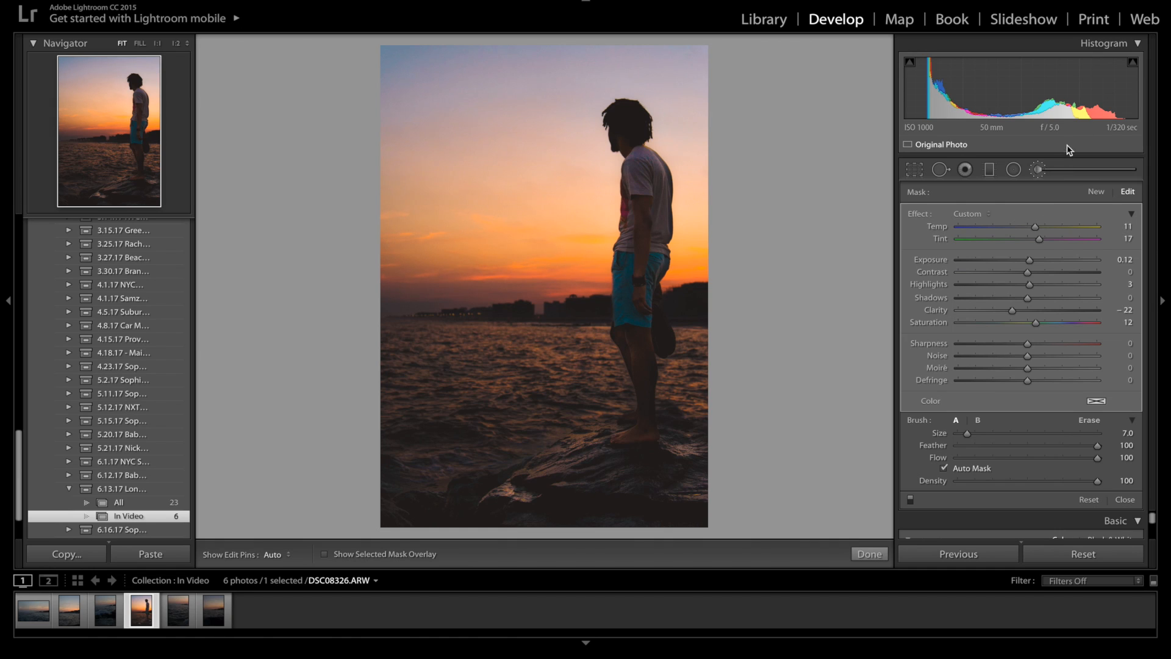
Paint a new brush mask with Exposure 1.96 over the distant skyline along the whole horizon.
left_click(1098, 192)
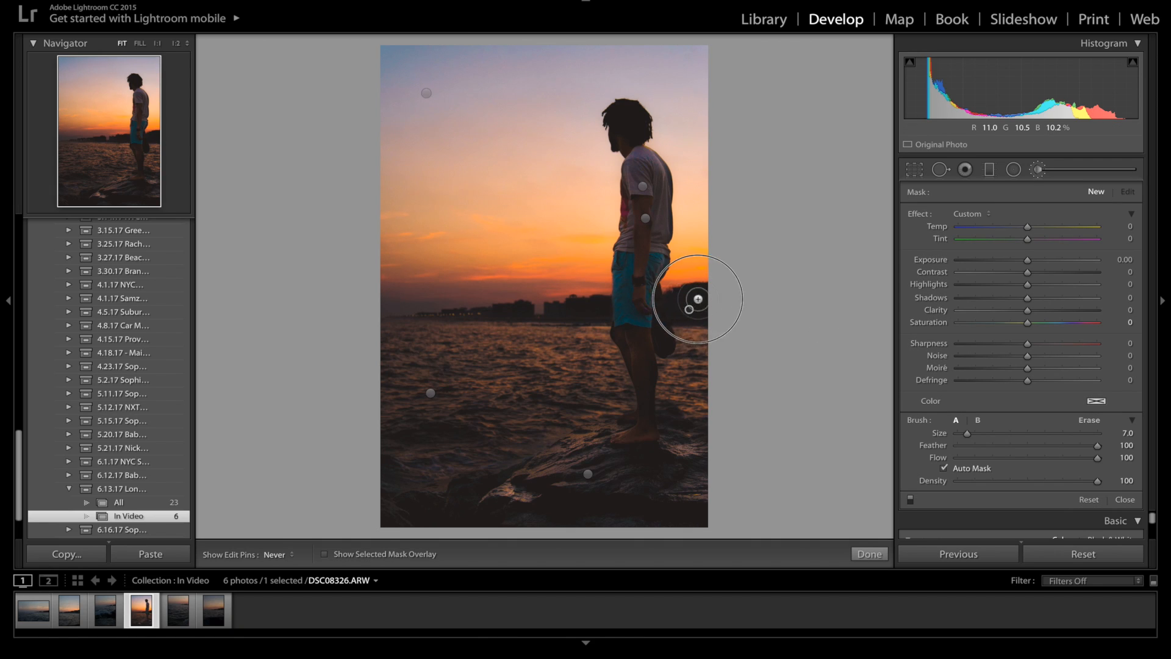
key("h")
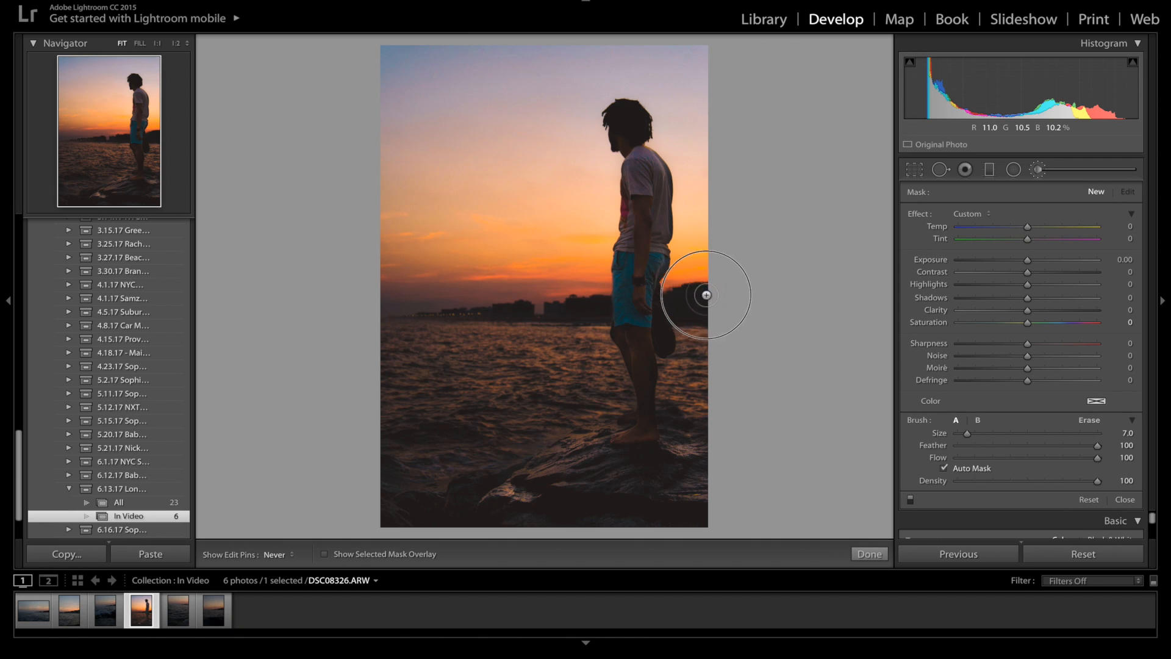
left_click_drag(1028, 260, 1062, 266)
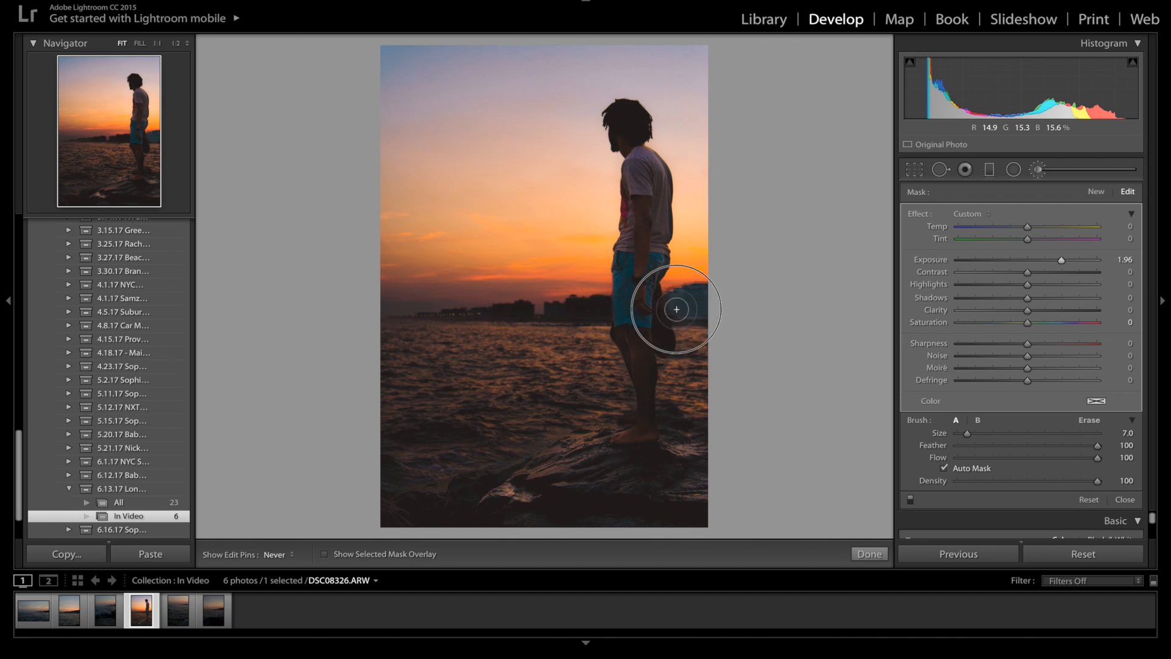
key("h")
key("h")
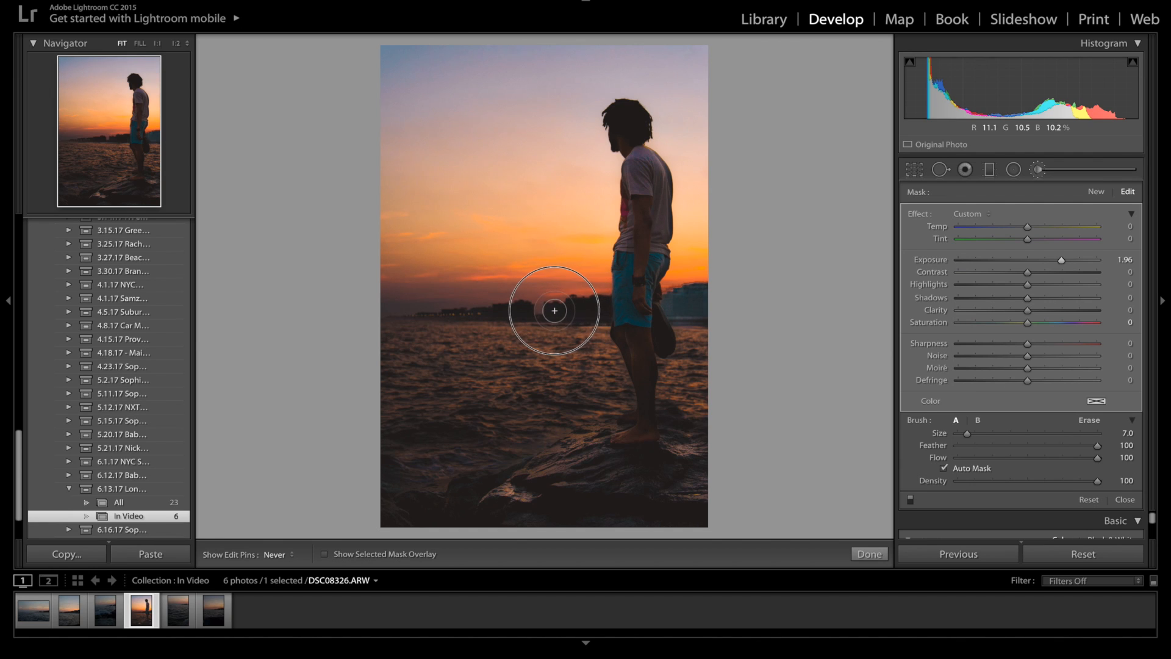
key("h")
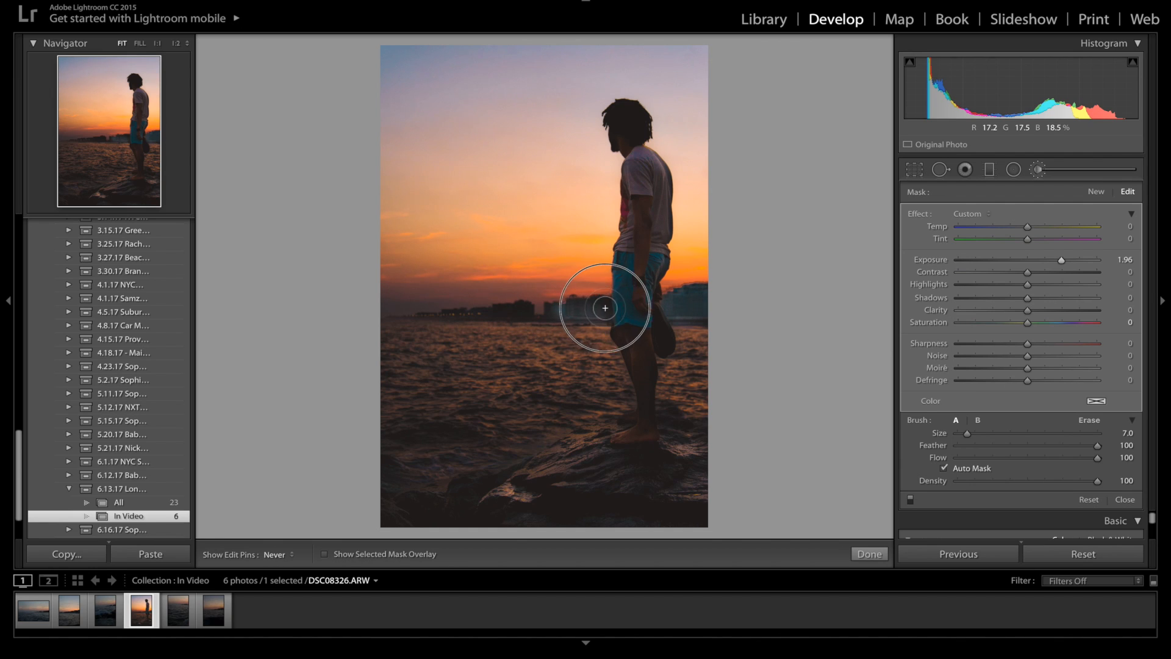
left_click(549, 317)
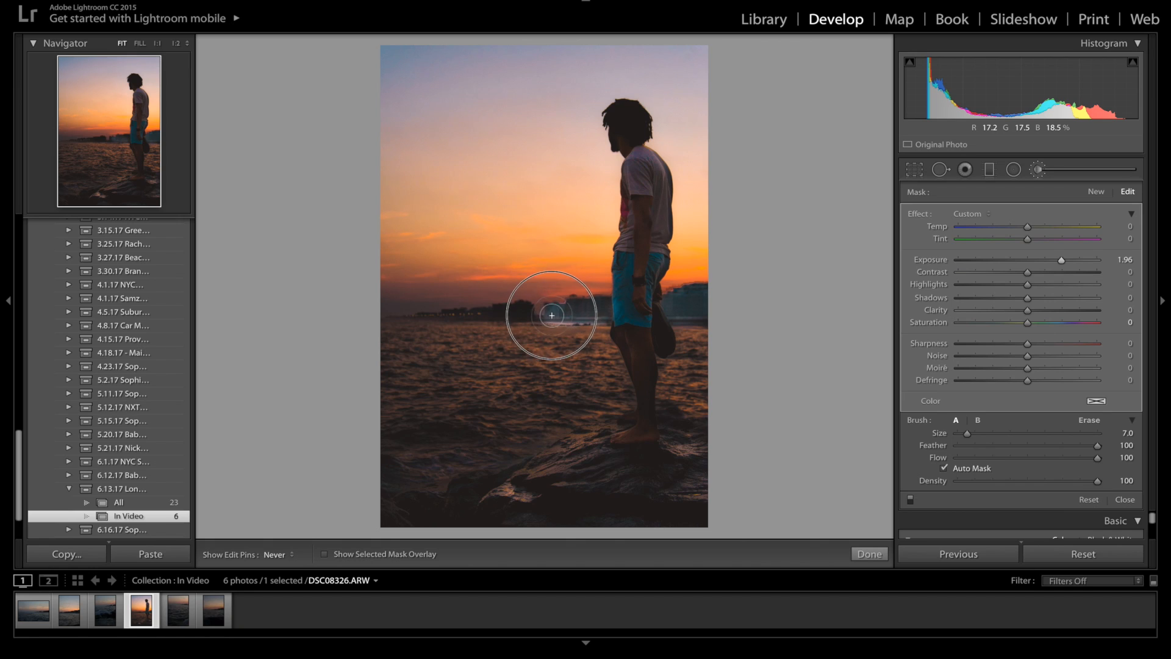
left_click_drag(484, 317, 374, 314)
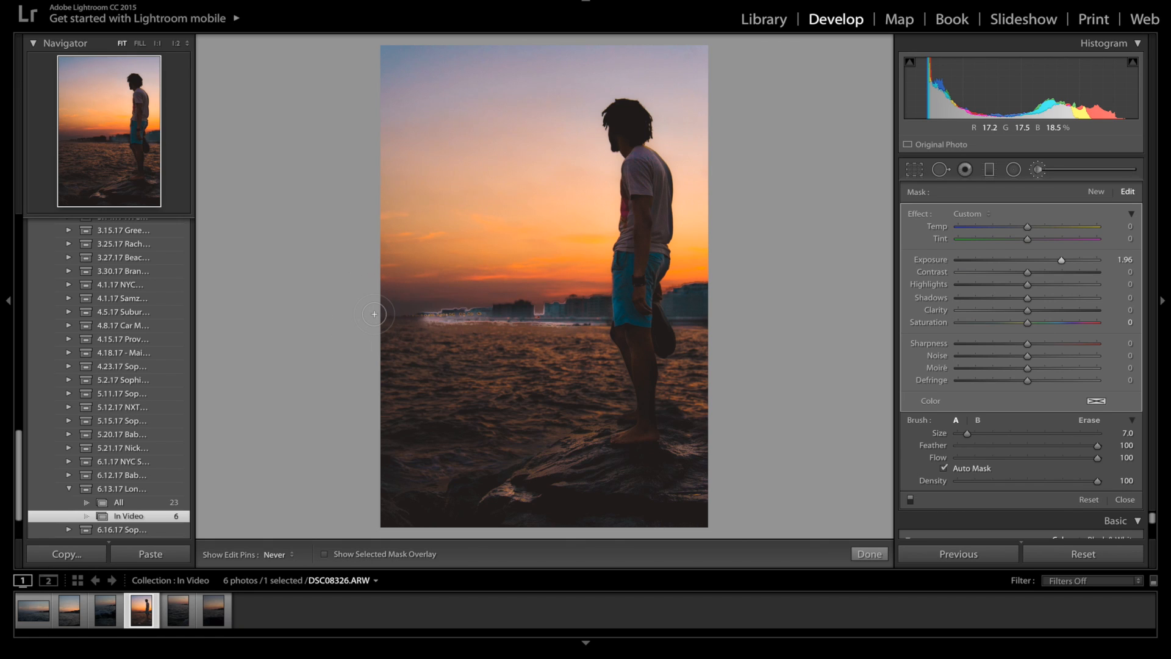
key("h")
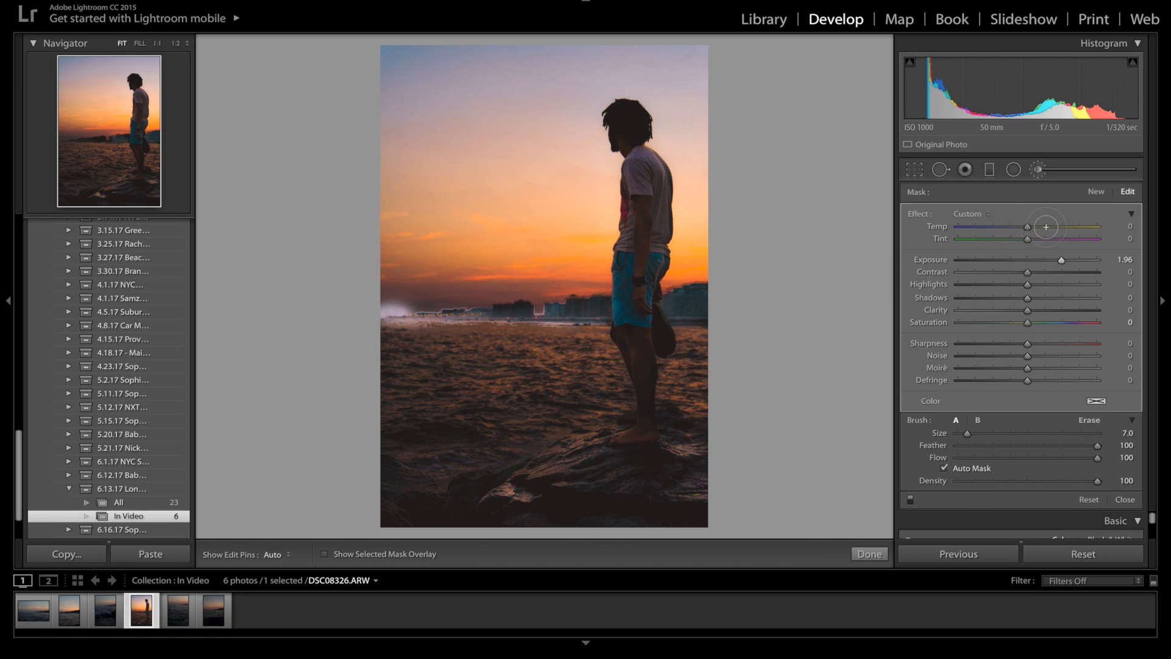
Try Temp 30 on the skyline mask and delete that mask.
left_click(1049, 227)
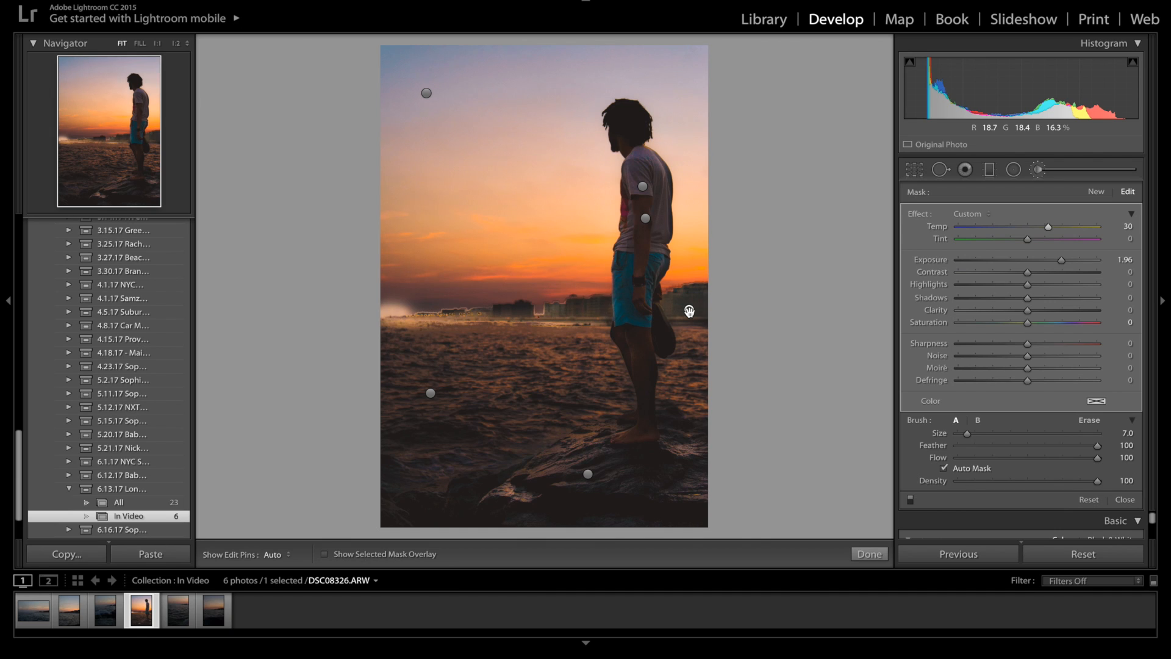
key("Delete")
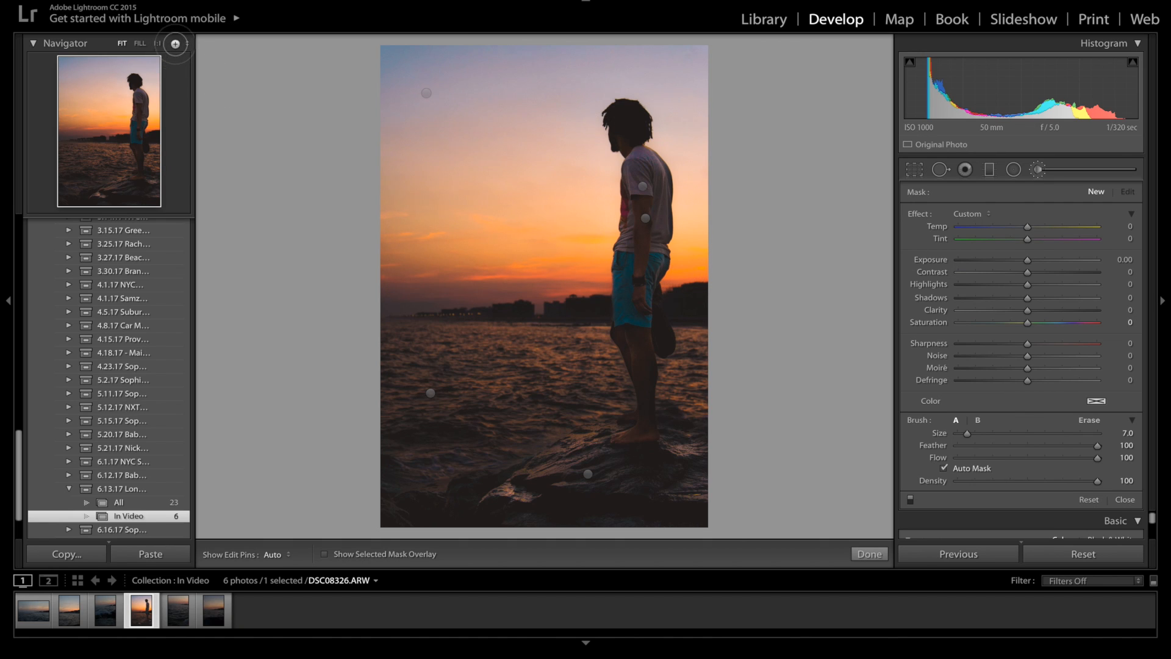
Inspect the sky at 1:2 magnification with the Spot Removal tool, return to the full photo and close the tool.
left_click(175, 44)
left_click_drag(128, 126, 101, 101)
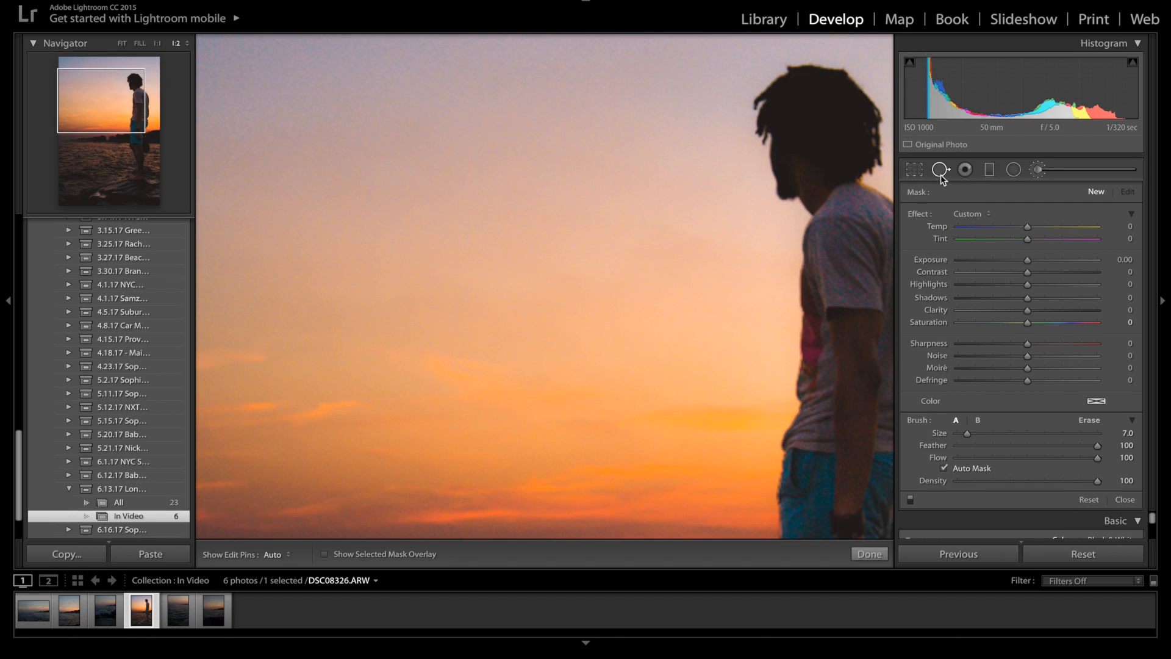
left_click(943, 177)
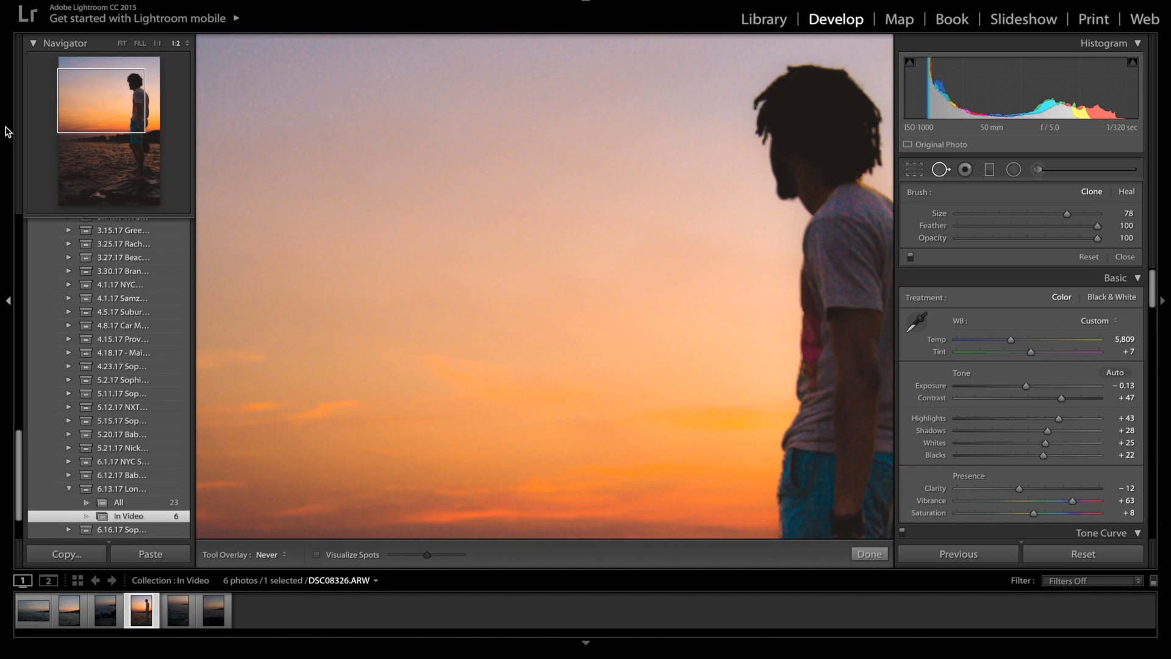
left_click_drag(89, 104, 92, 78)
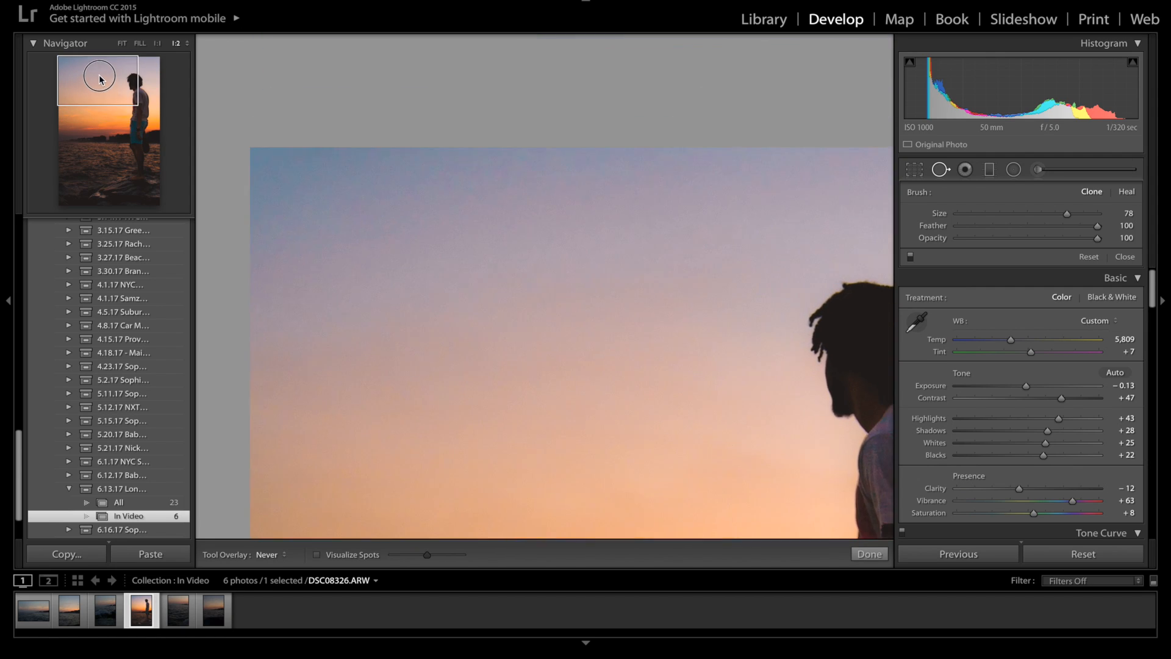
left_click(122, 43)
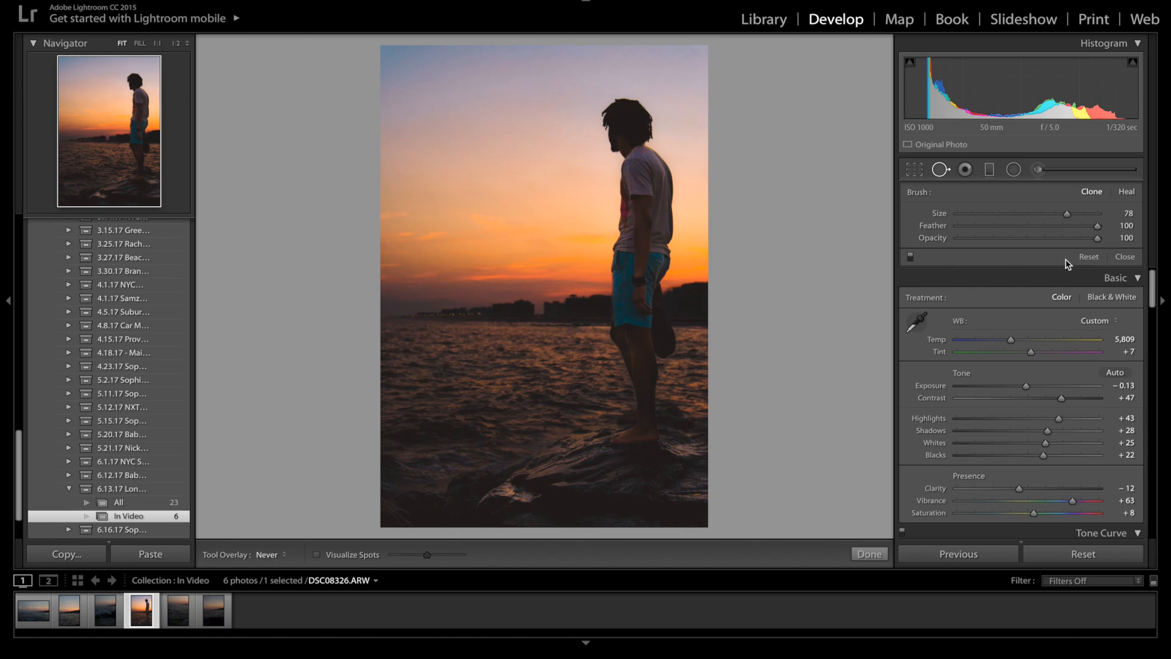
left_click(941, 169)
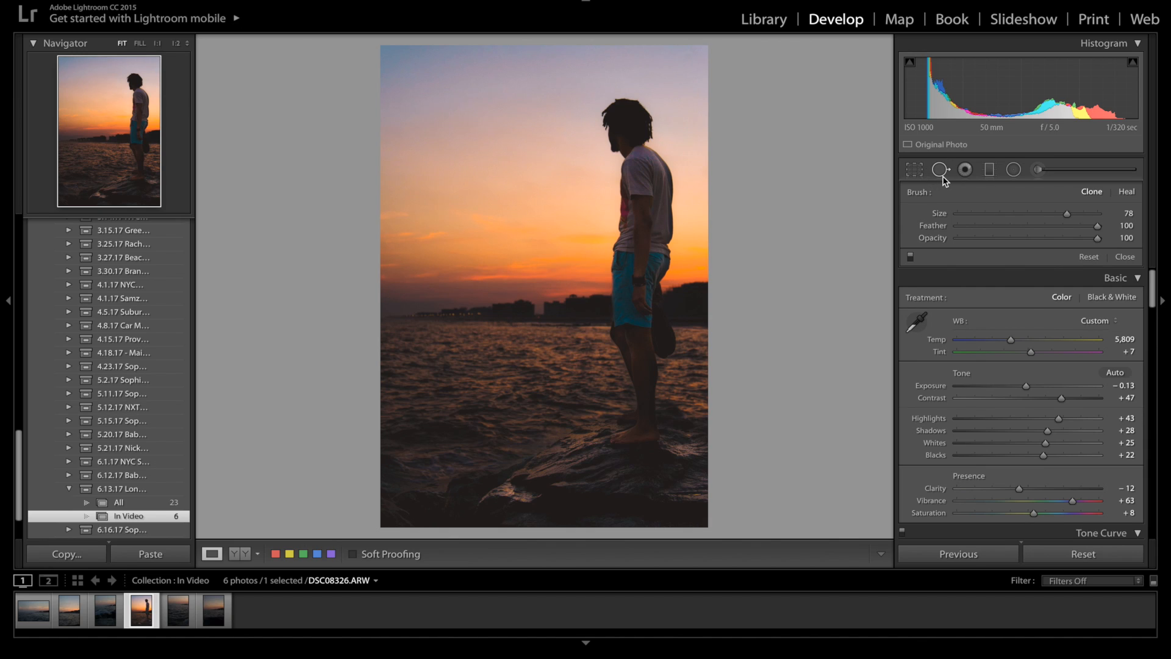
Draw a tall, narrow radial filter over the horizon, tilt it clockwise and shift it up to overlap the man.
left_click(1013, 171)
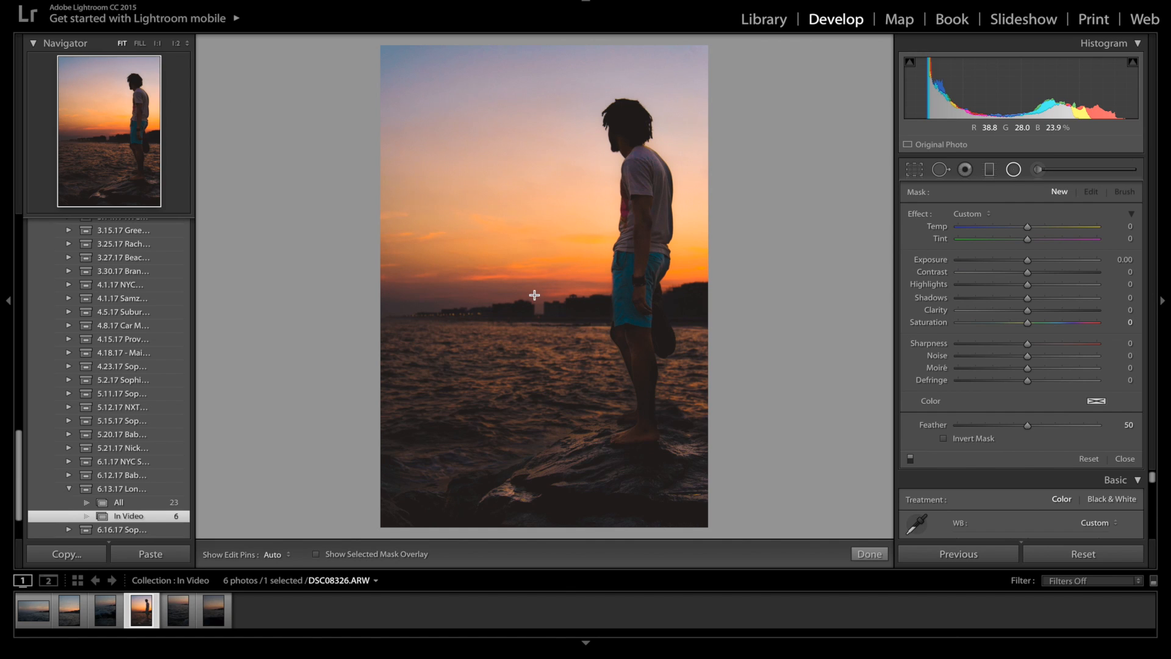
left_click_drag(535, 294, 570, 126)
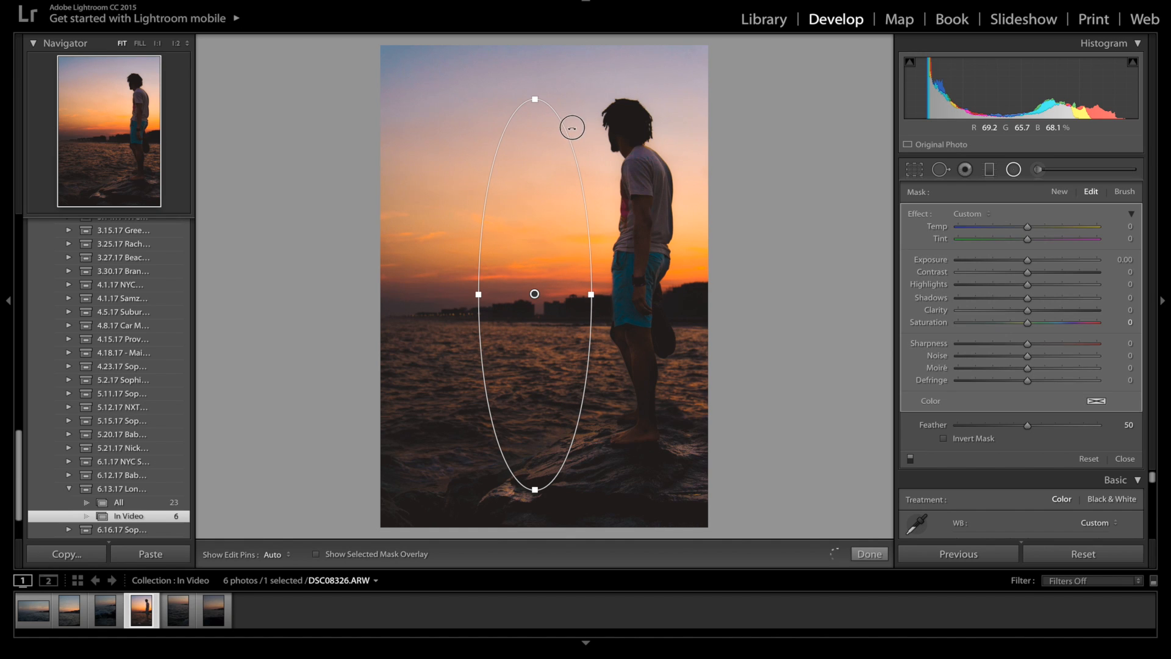
left_click_drag(604, 160, 609, 132)
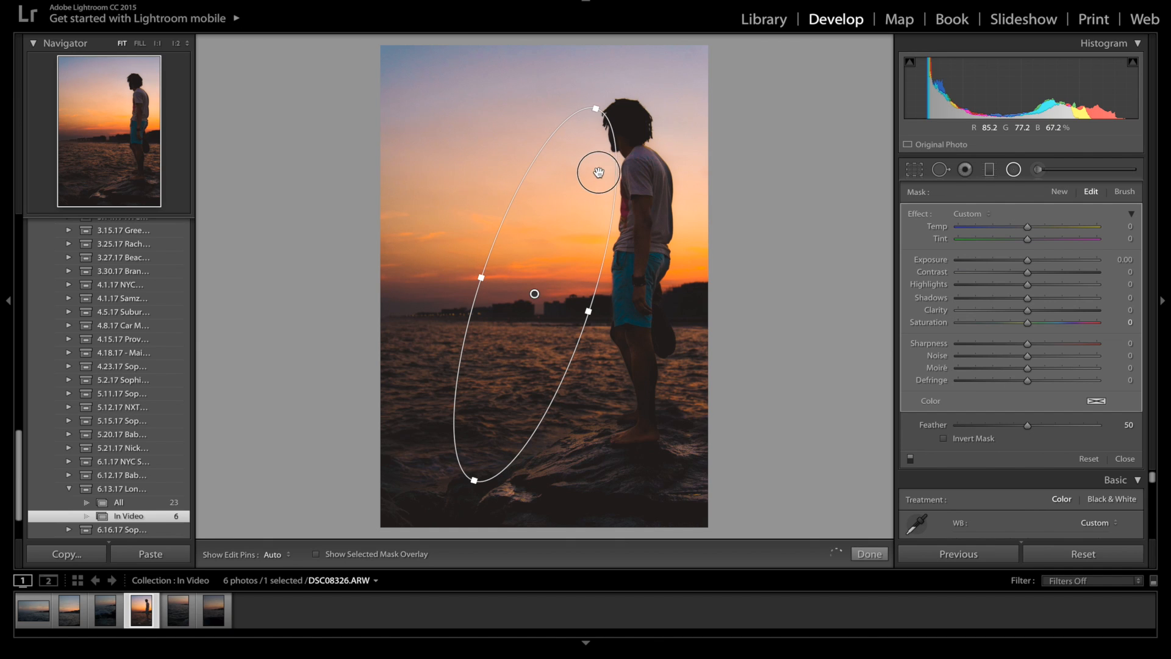
left_click_drag(596, 173, 620, 164)
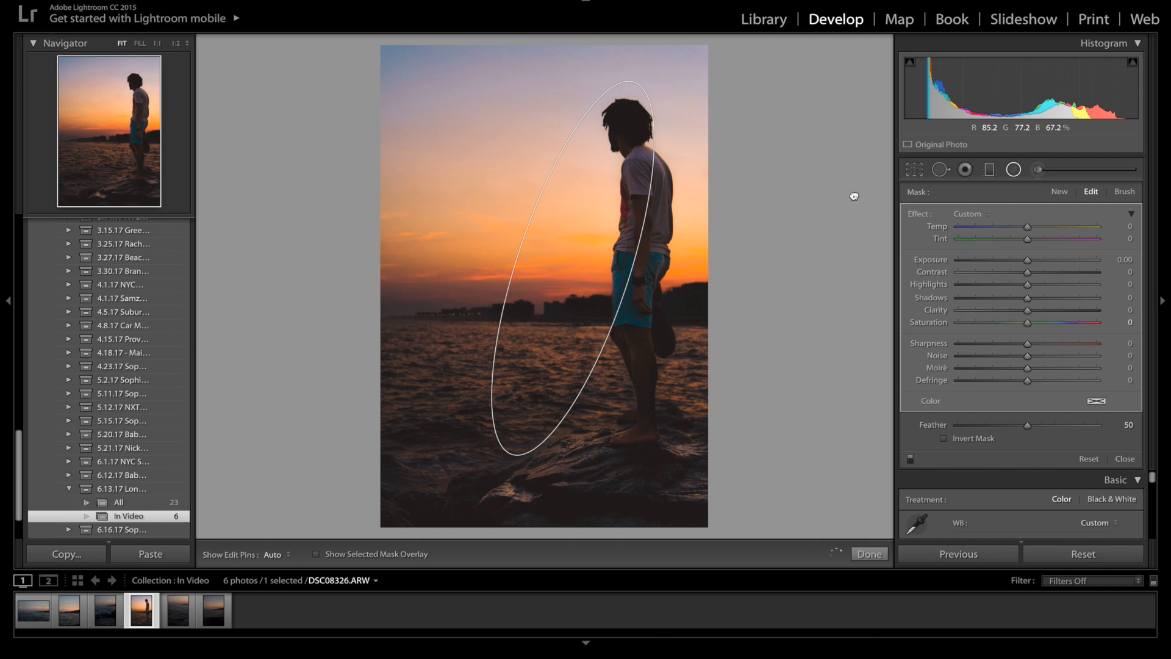
Set the radial filter's Exposure to 0.42, invert its mask and rotate the ellipse closer to vertical.
left_click(1035, 261)
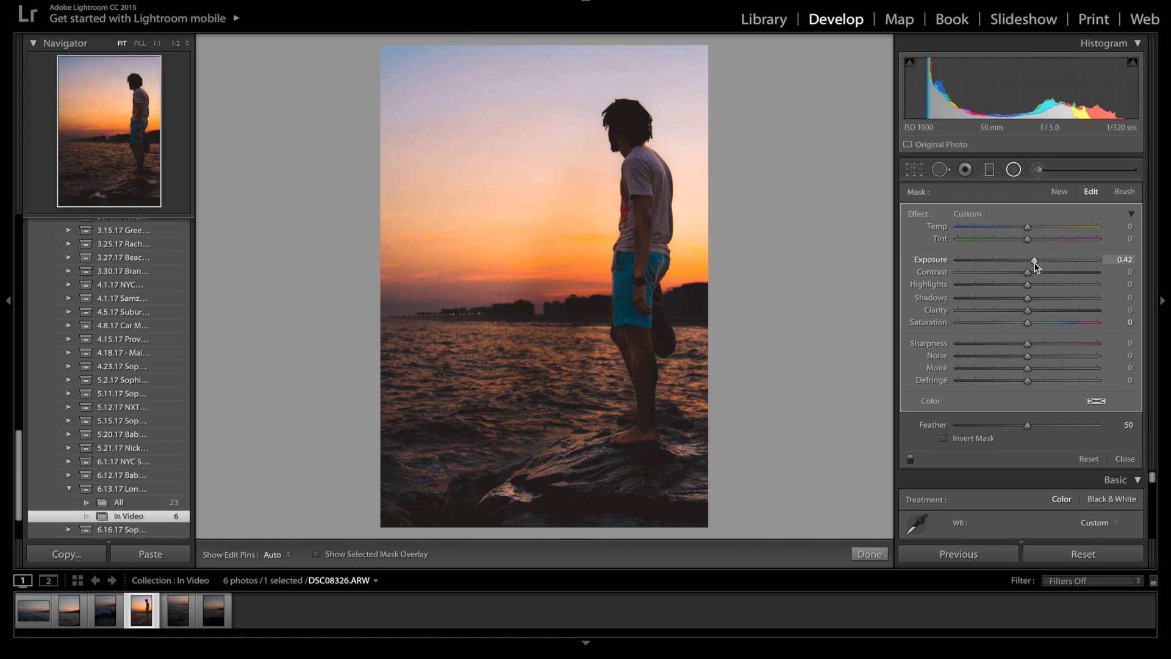
left_click(959, 440)
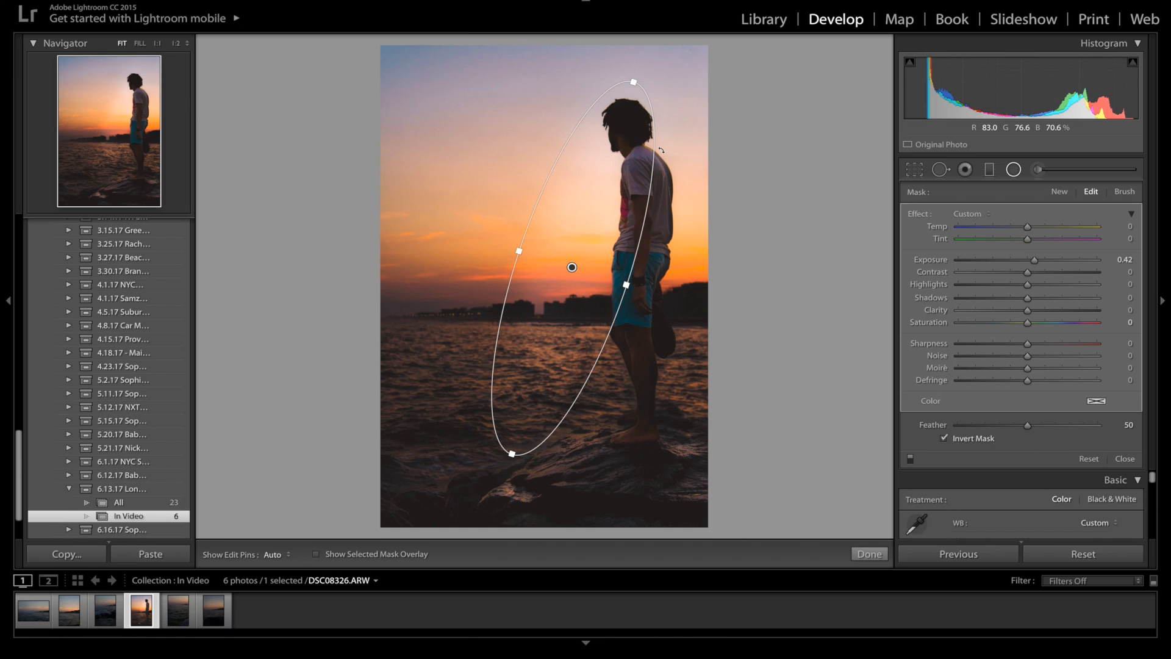
left_click_drag(662, 150, 635, 122)
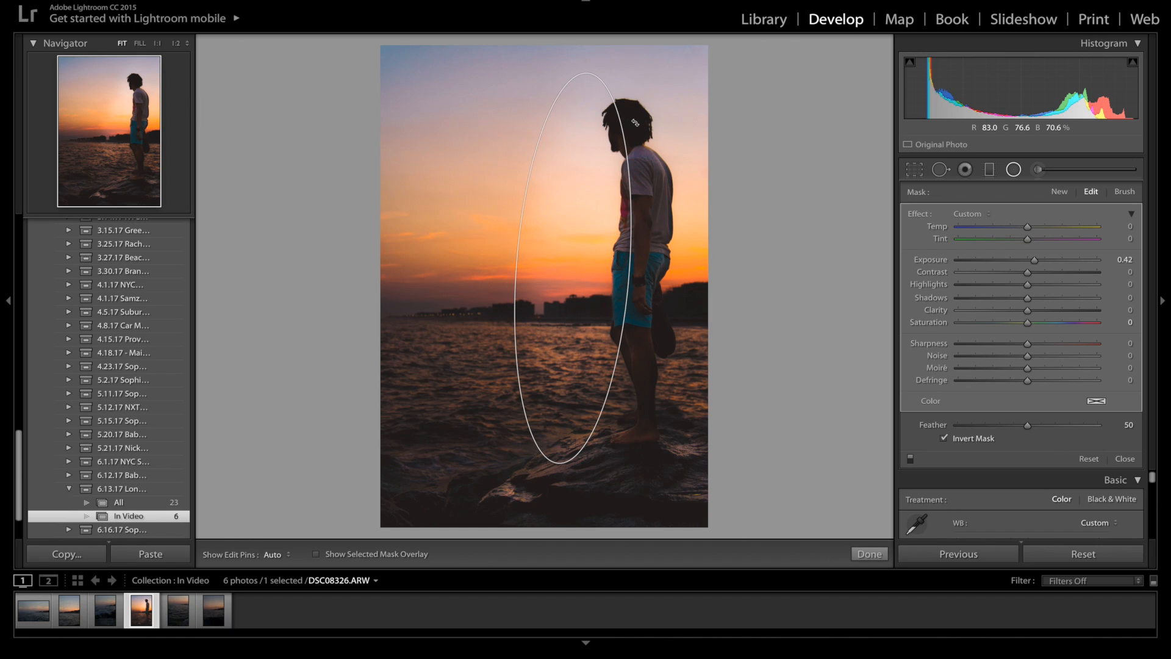